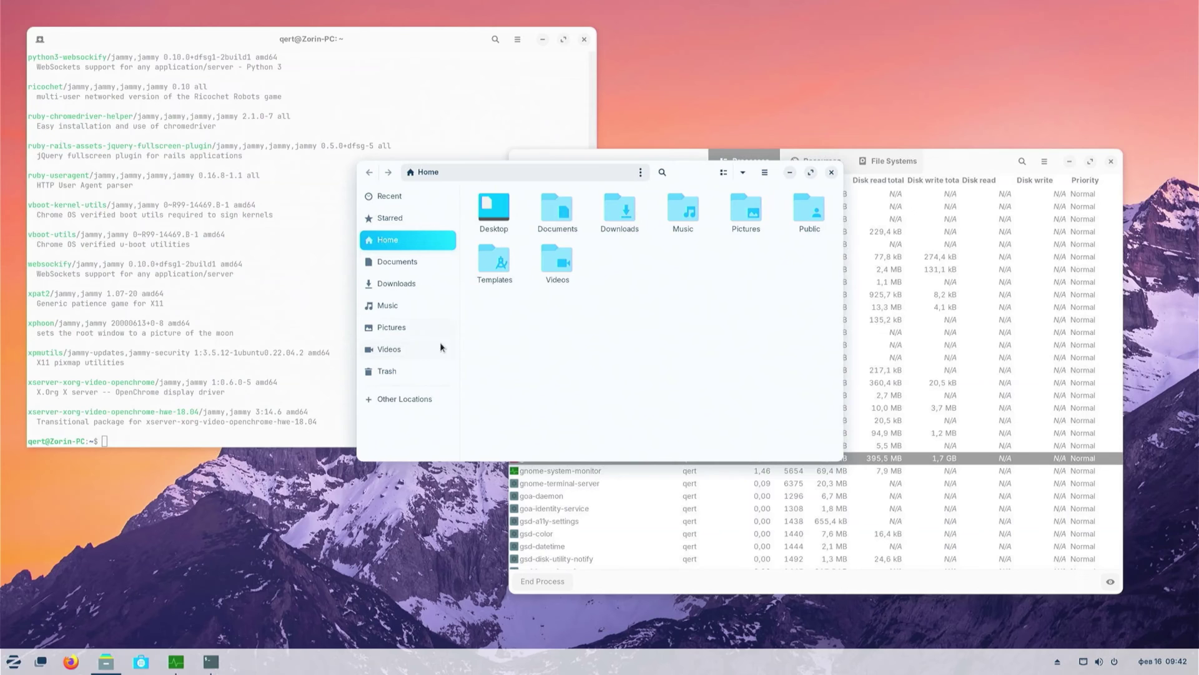
Browse the 128 GB Volume and the Computer root from Other Locations in Files.
{"action": "left_click", "coordinate": [379, 400]}
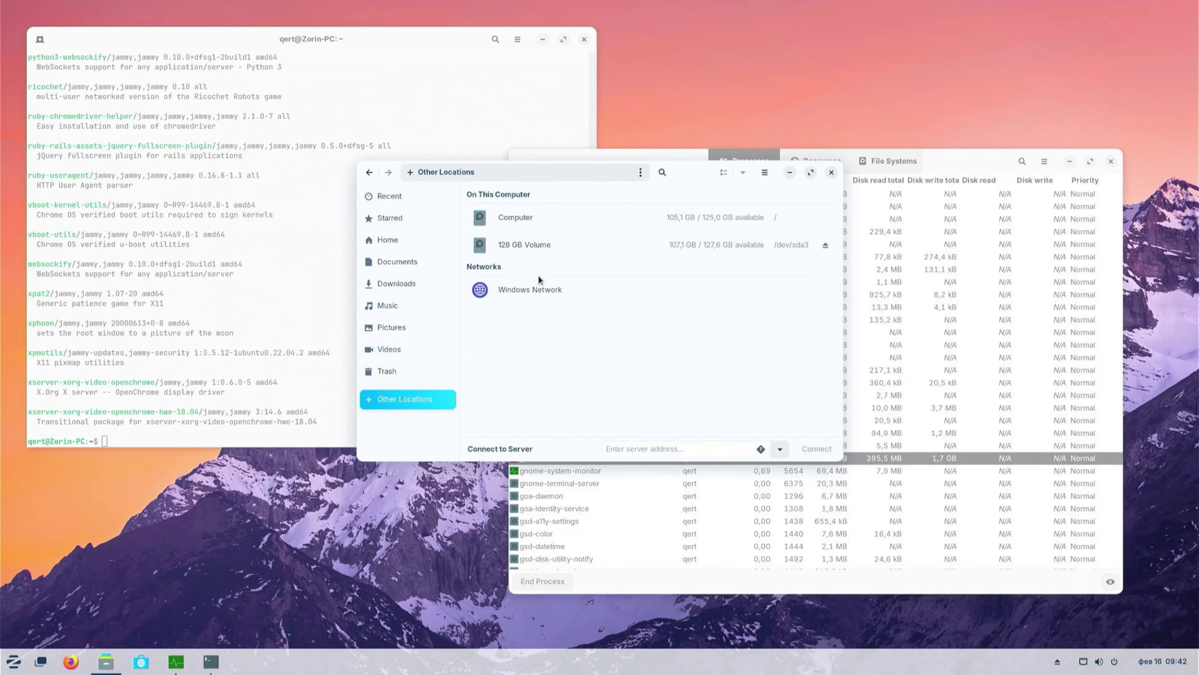
{"action": "left_click", "coordinate": [541, 251]}
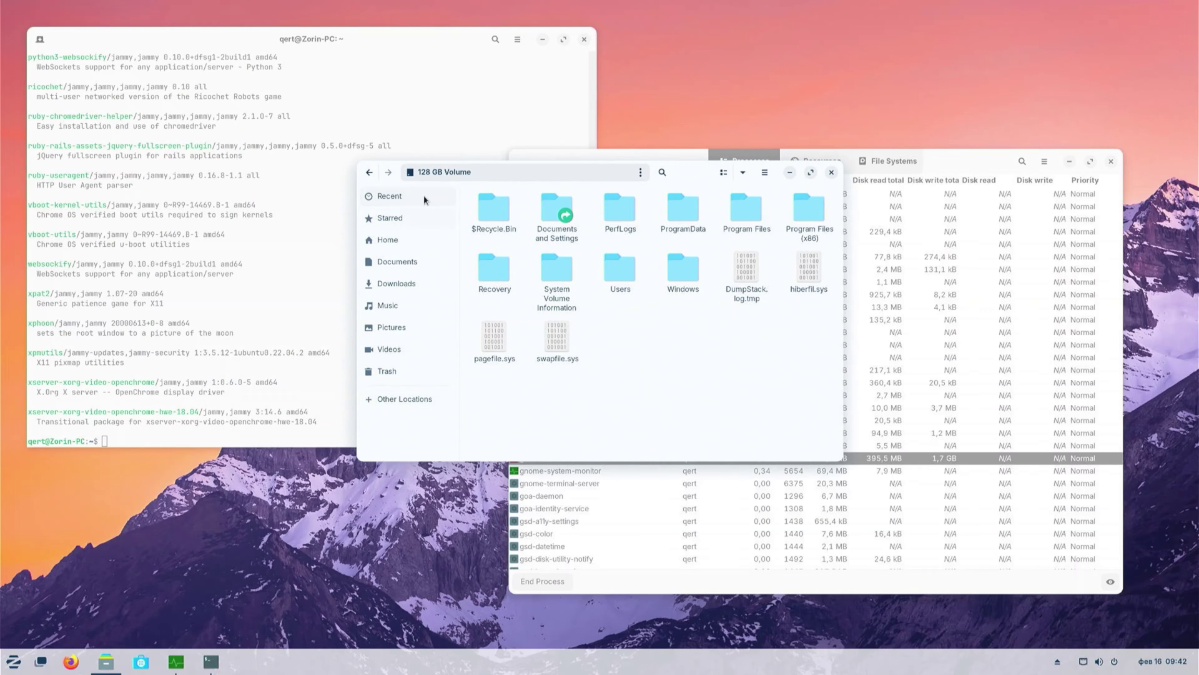
{"action": "left_click", "coordinate": [369, 172]}
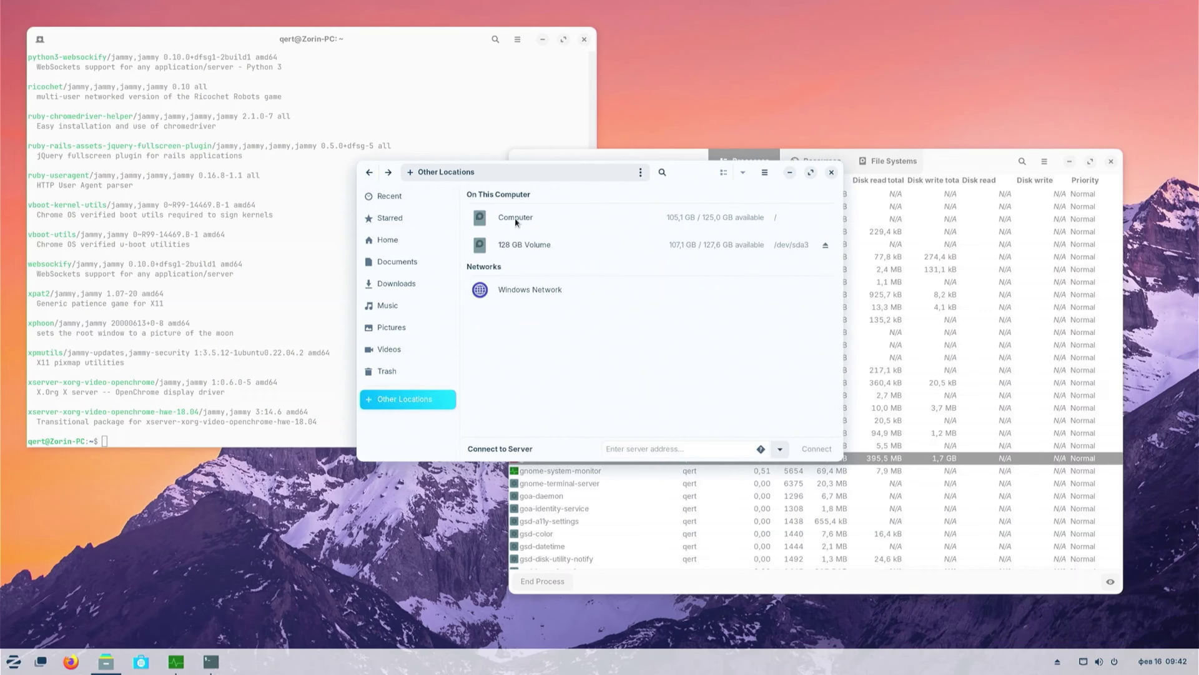
{"action": "left_click", "coordinate": [515, 219]}
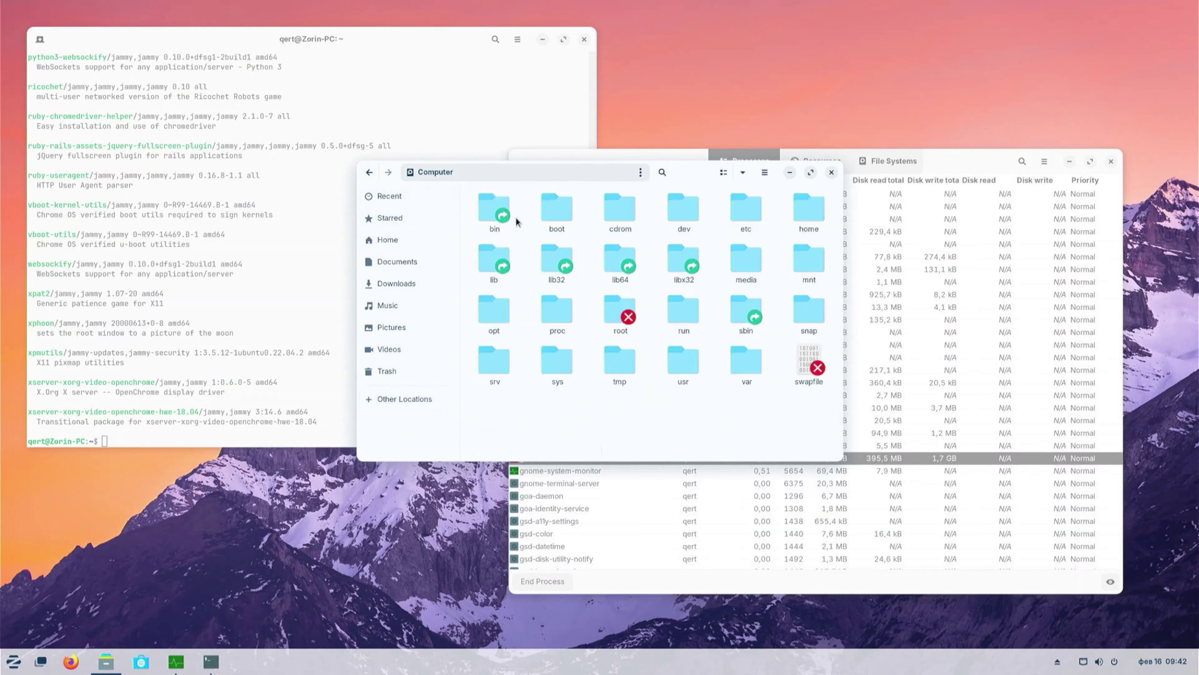
{"action": "left_click", "coordinate": [370, 177]}
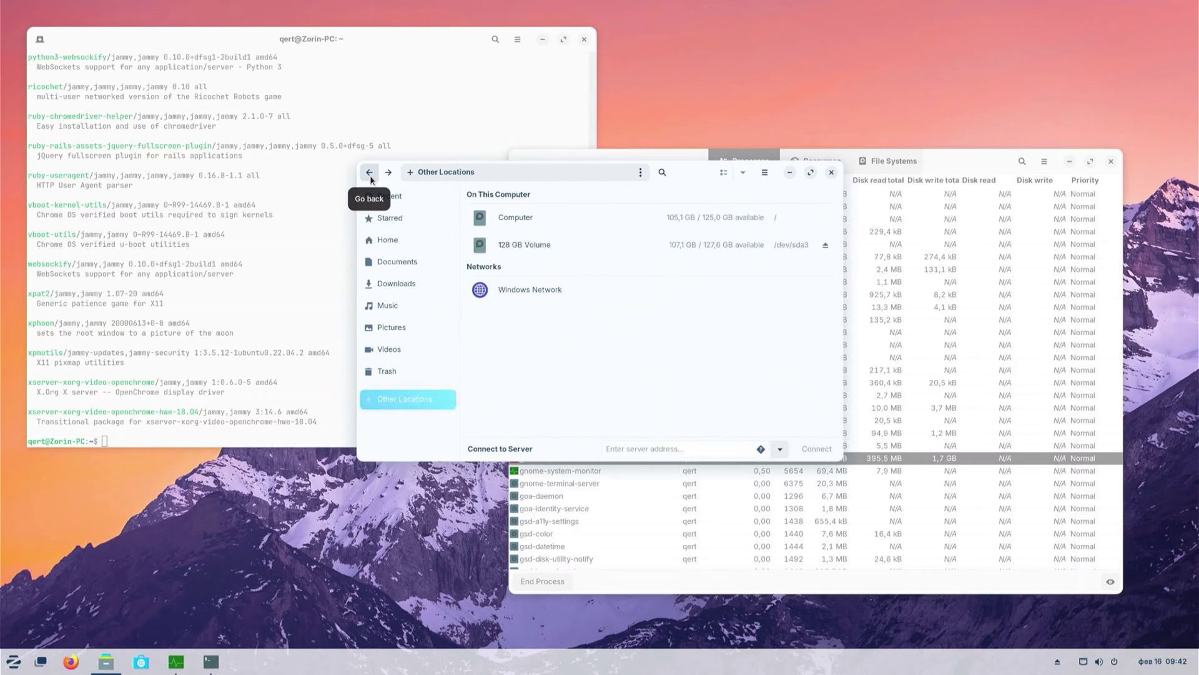
Close Files, System Monitor and Terminal, then request a restart from the Zorin menu.
{"action": "left_click", "coordinate": [831, 172]}
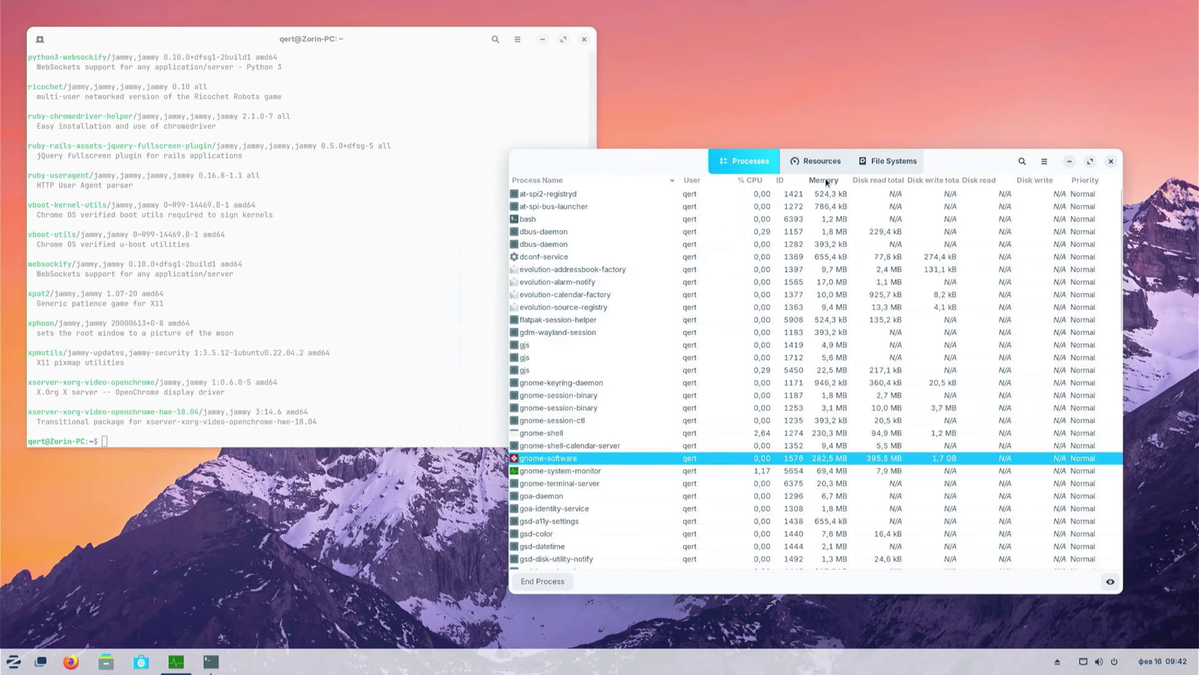
{"action": "left_click", "coordinate": [578, 41]}
{"action": "left_click", "coordinate": [1111, 162]}
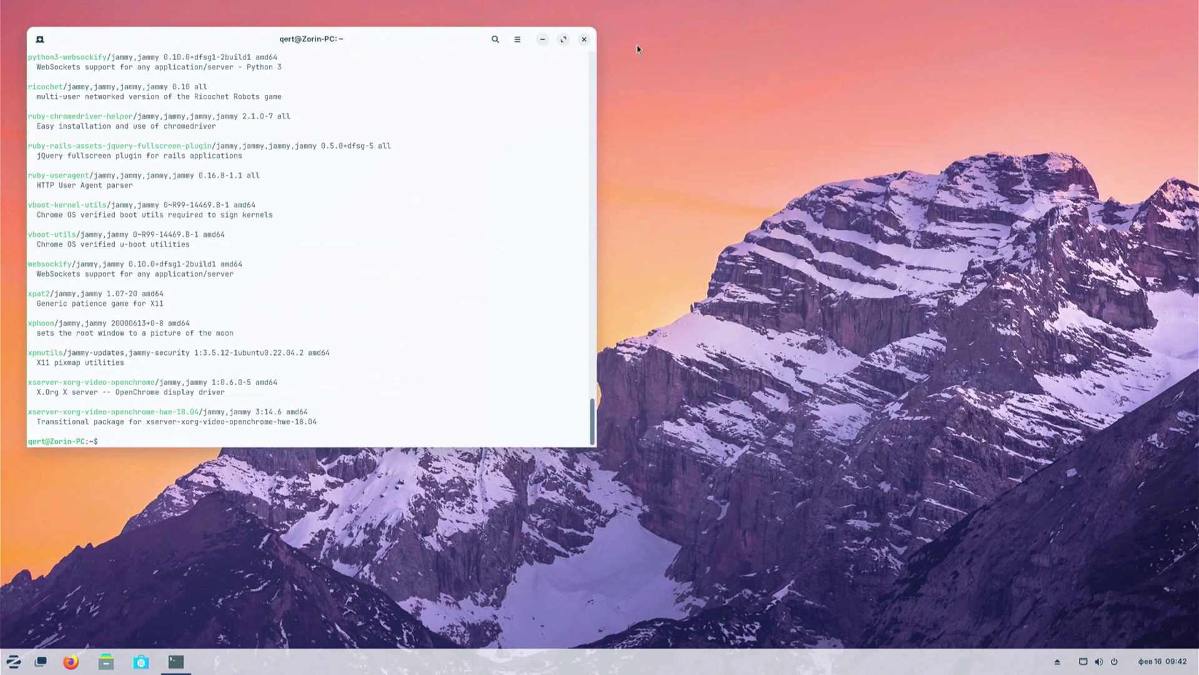
{"action": "left_click", "coordinate": [584, 40]}
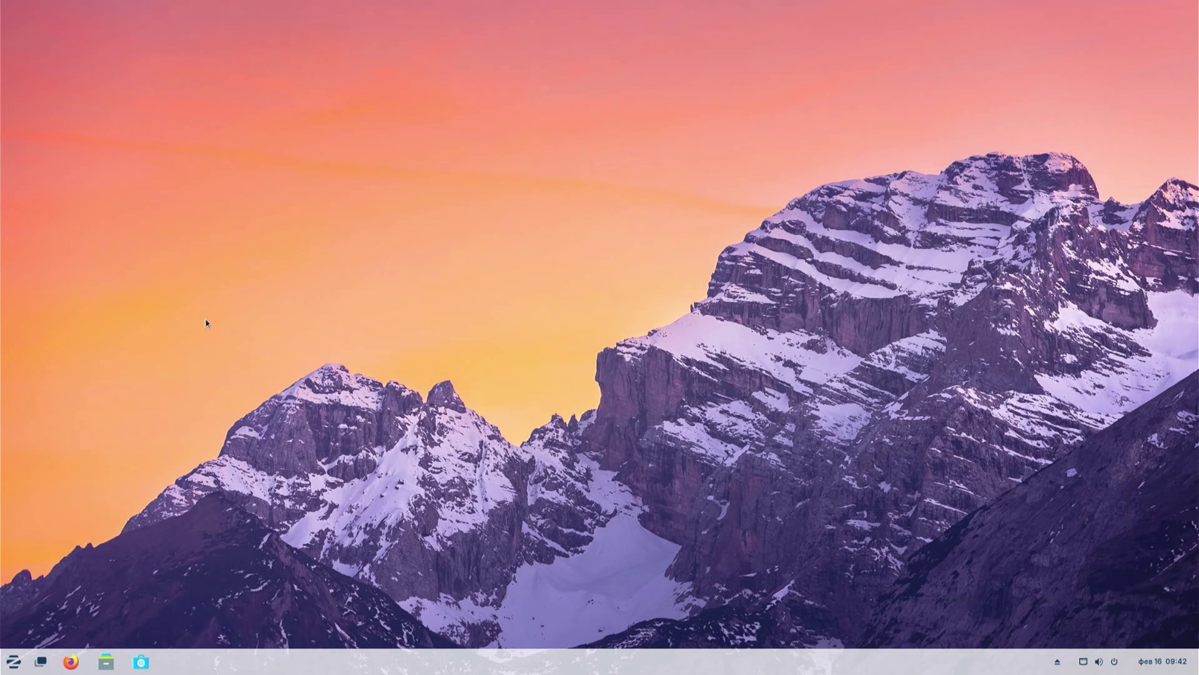
{"action": "left_click", "coordinate": [13, 661]}
Confirm the restart, then in Windows open File Explorer at This PC and select Local Disk (C:).
{"action": "left_click", "coordinate": [238, 626]}
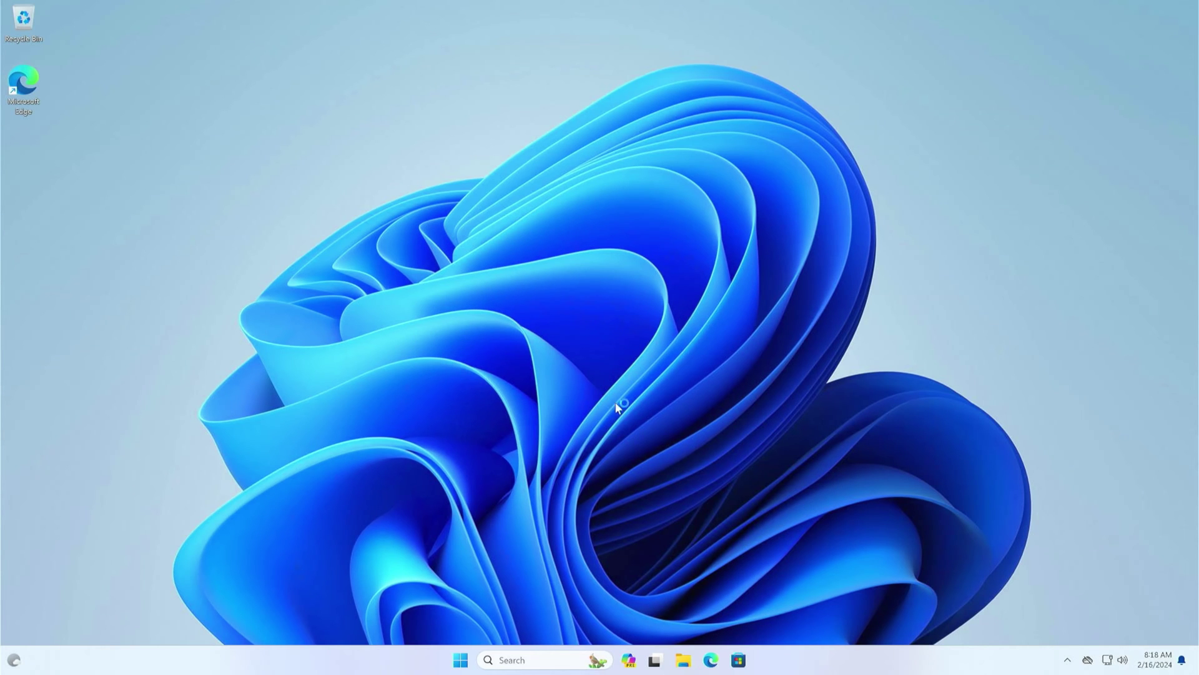
{"action": "left_click", "coordinate": [682, 659]}
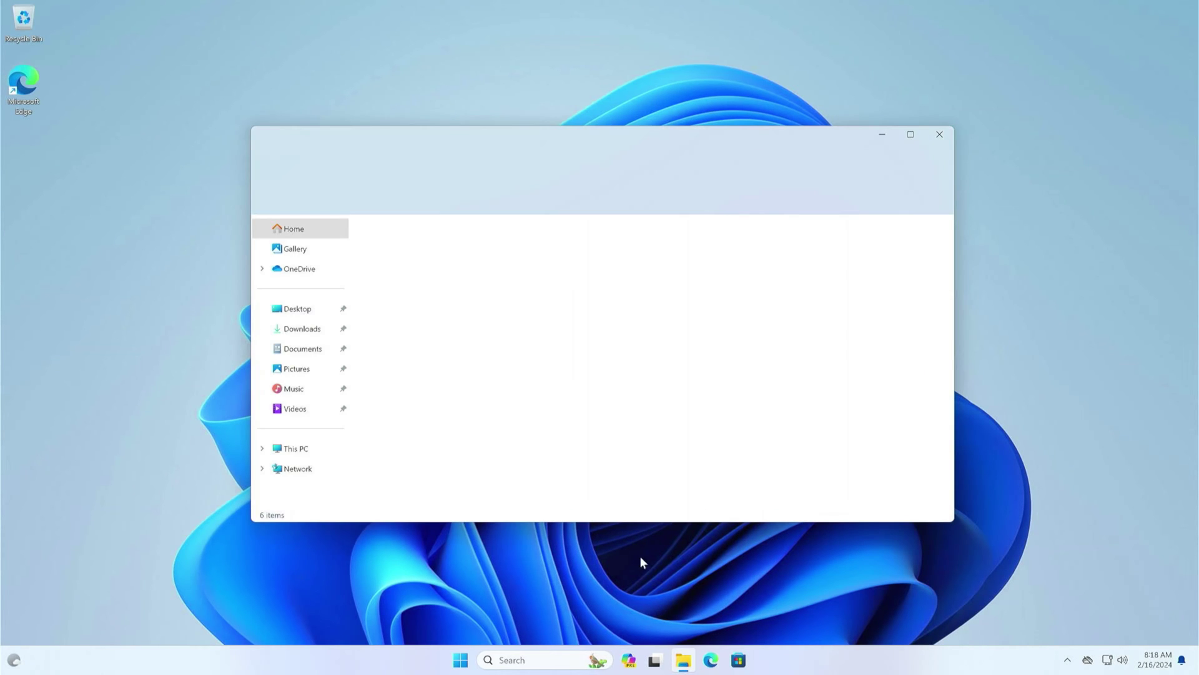
{"action": "left_click", "coordinate": [306, 448]}
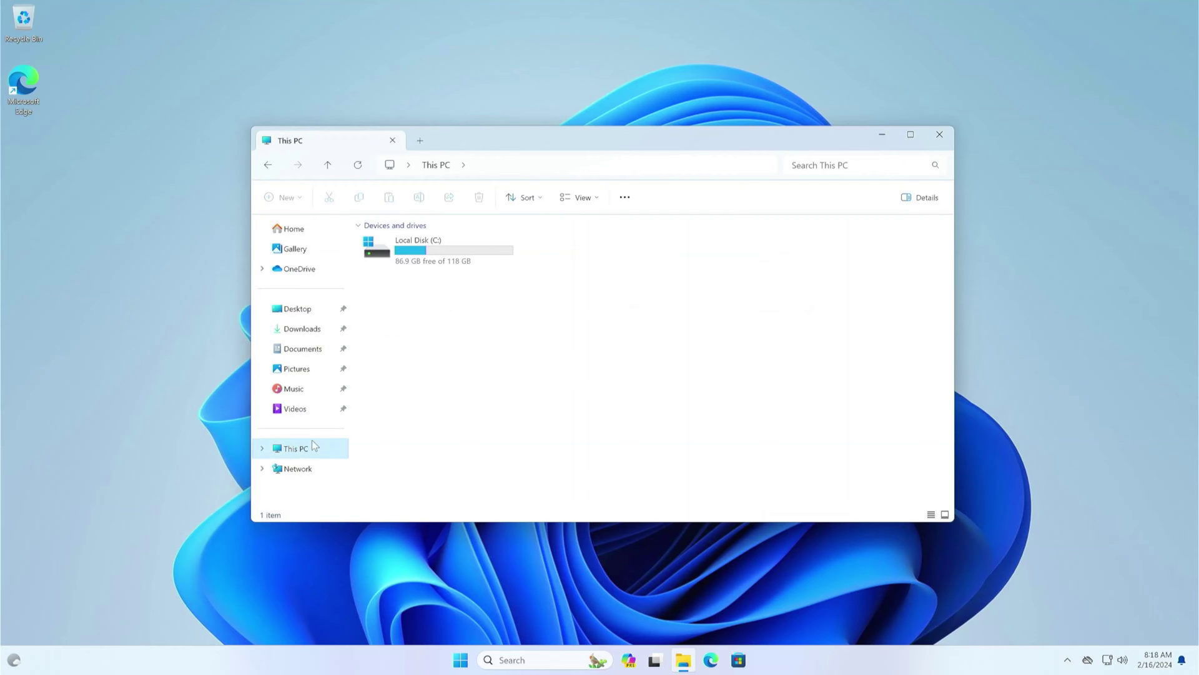
{"action": "left_click", "coordinate": [380, 265]}
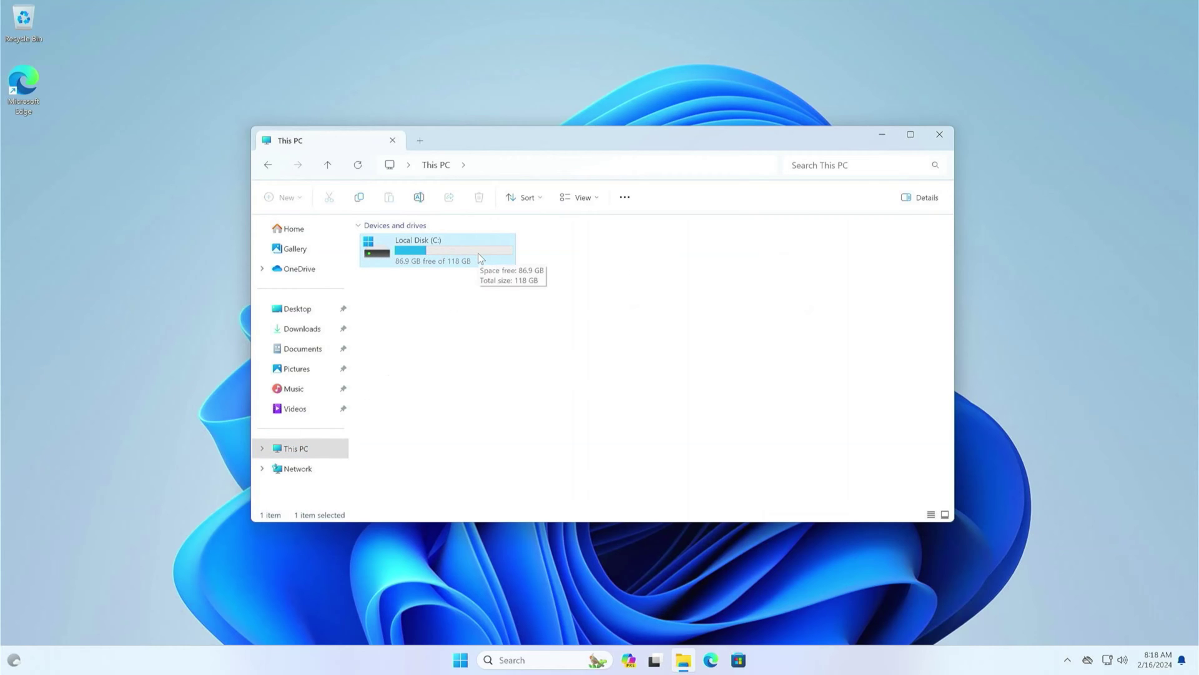
Close File Explorer and launch Disk Management from the Start right-click menu, centring its window.
{"action": "left_click", "coordinate": [941, 142]}
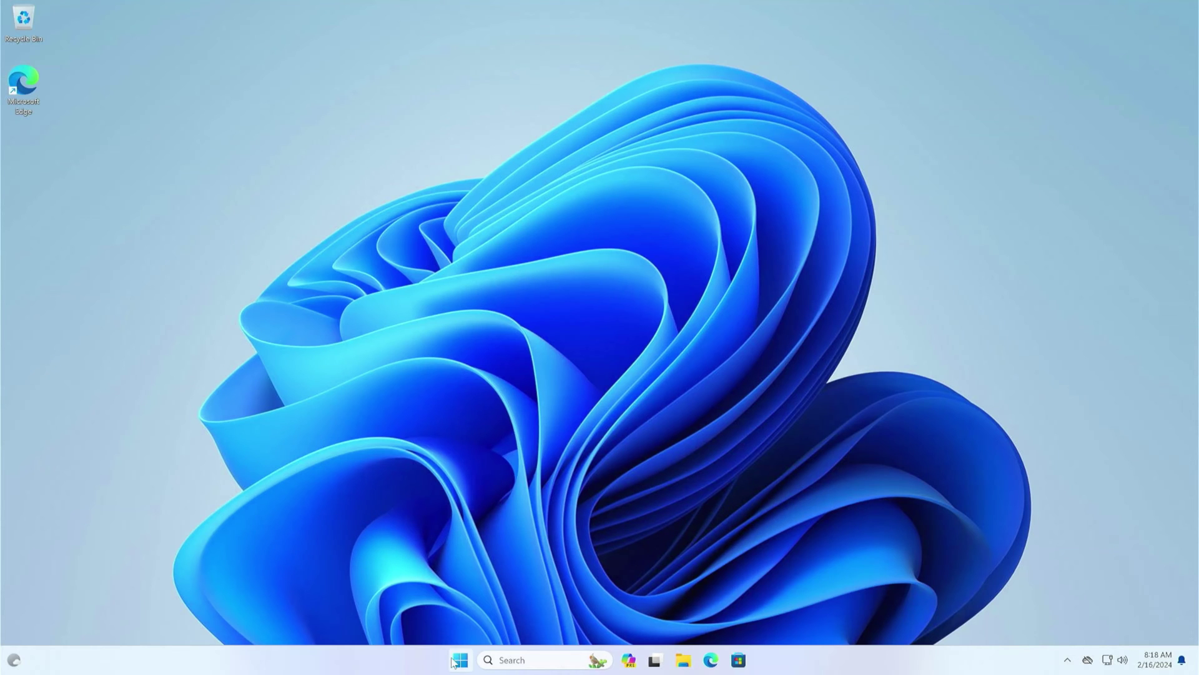
{"action": "right_click", "coordinate": [460, 660]}
{"action": "left_click", "coordinate": [469, 419]}
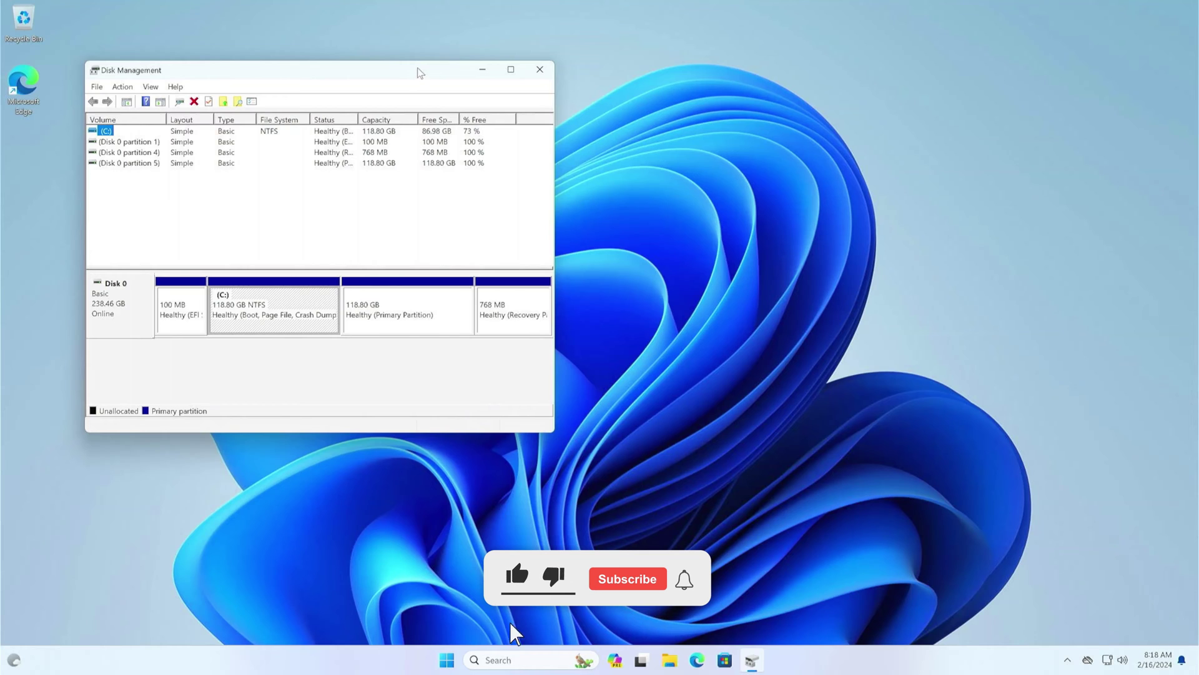
{"action": "left_click_drag", "start_coordinate": [418, 69], "coordinate": [710, 150]}
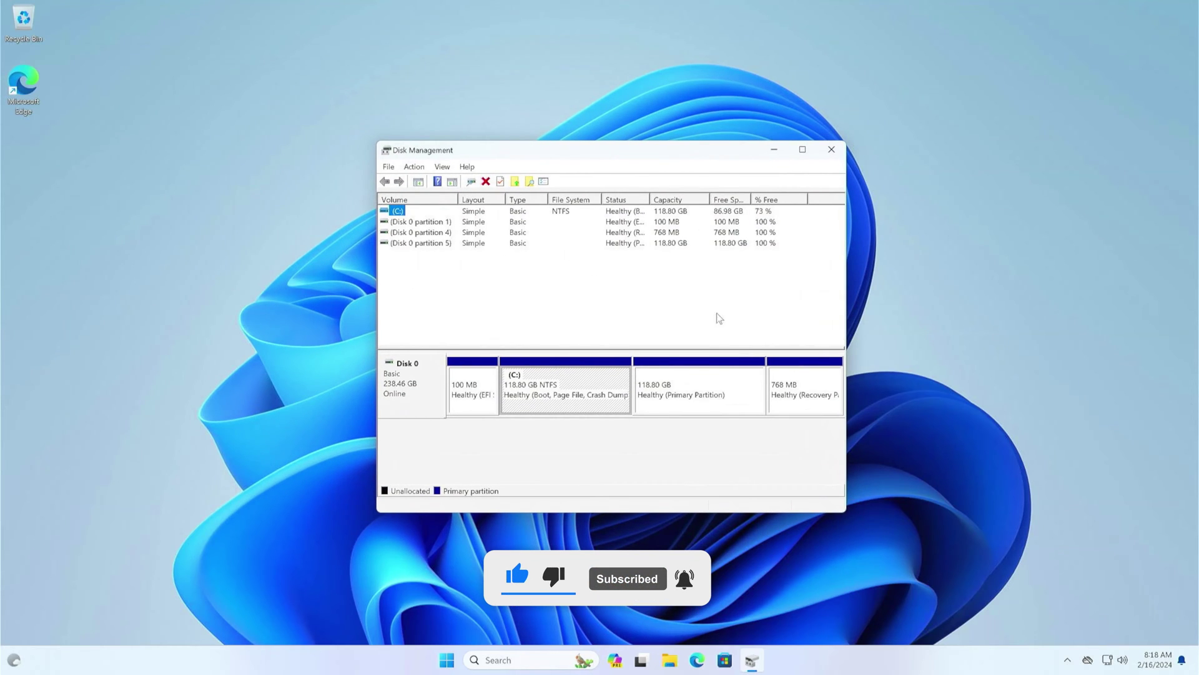
Inspect Disk 0's 100 MB EFI, (C:), second 118.80 GB and 768 MB recovery partitions.
{"action": "left_click", "coordinate": [466, 405]}
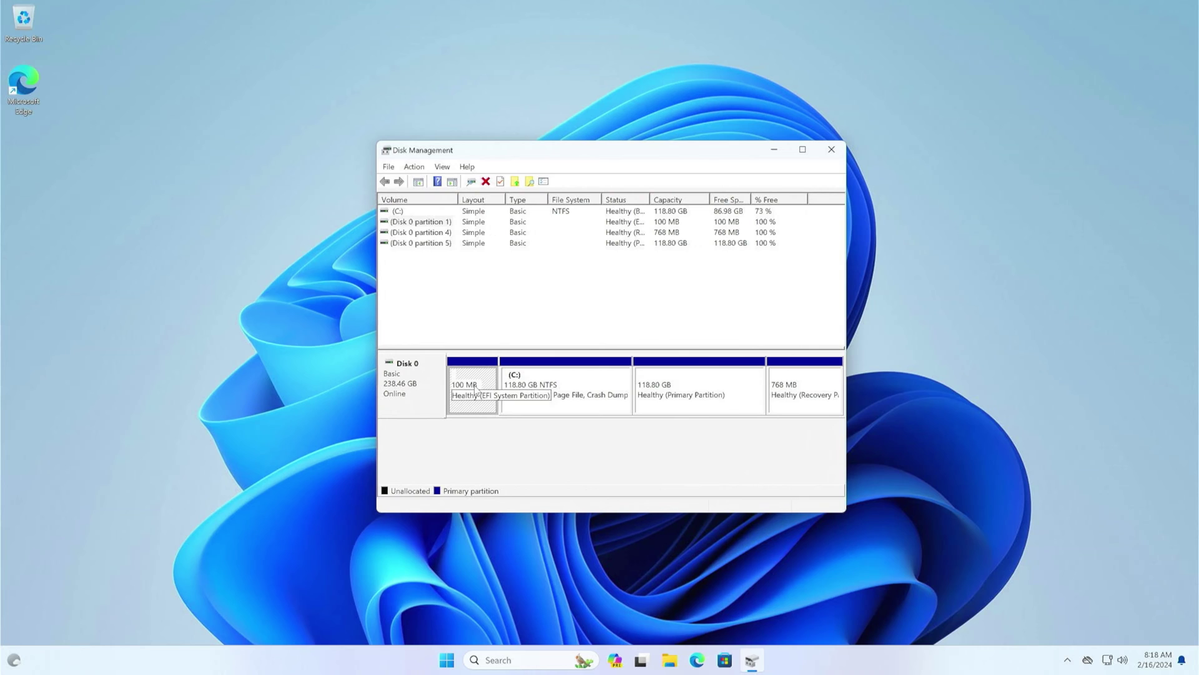
{"action": "left_click", "coordinate": [554, 384]}
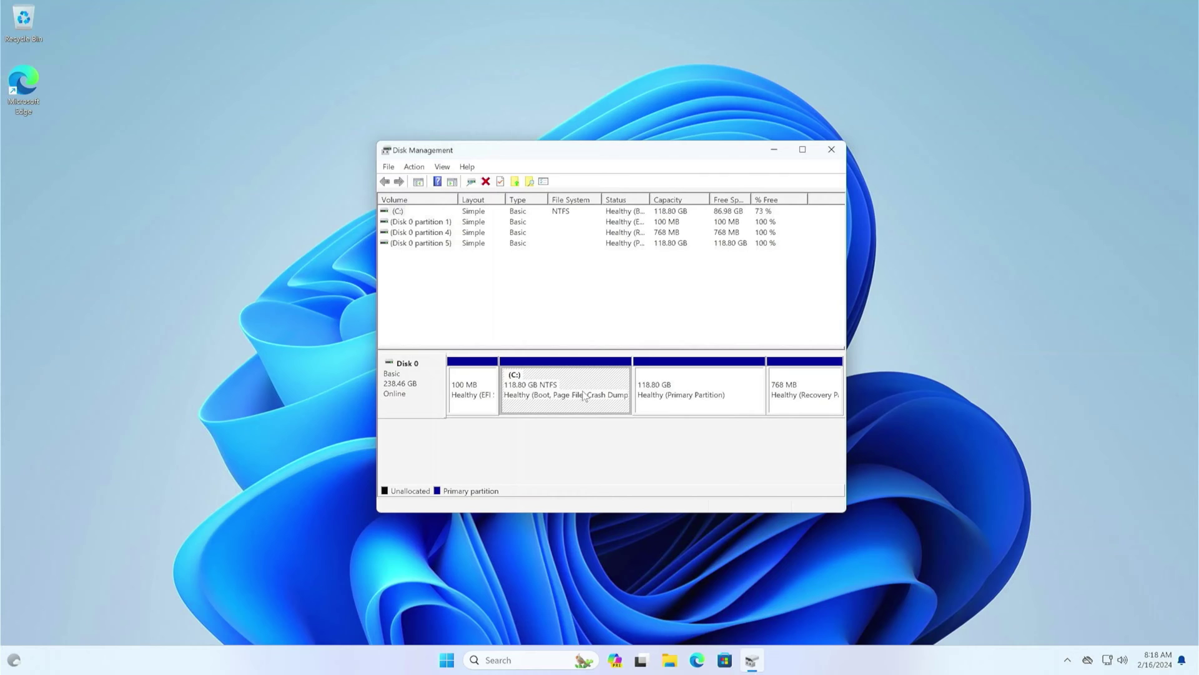
{"action": "left_click", "coordinate": [697, 387]}
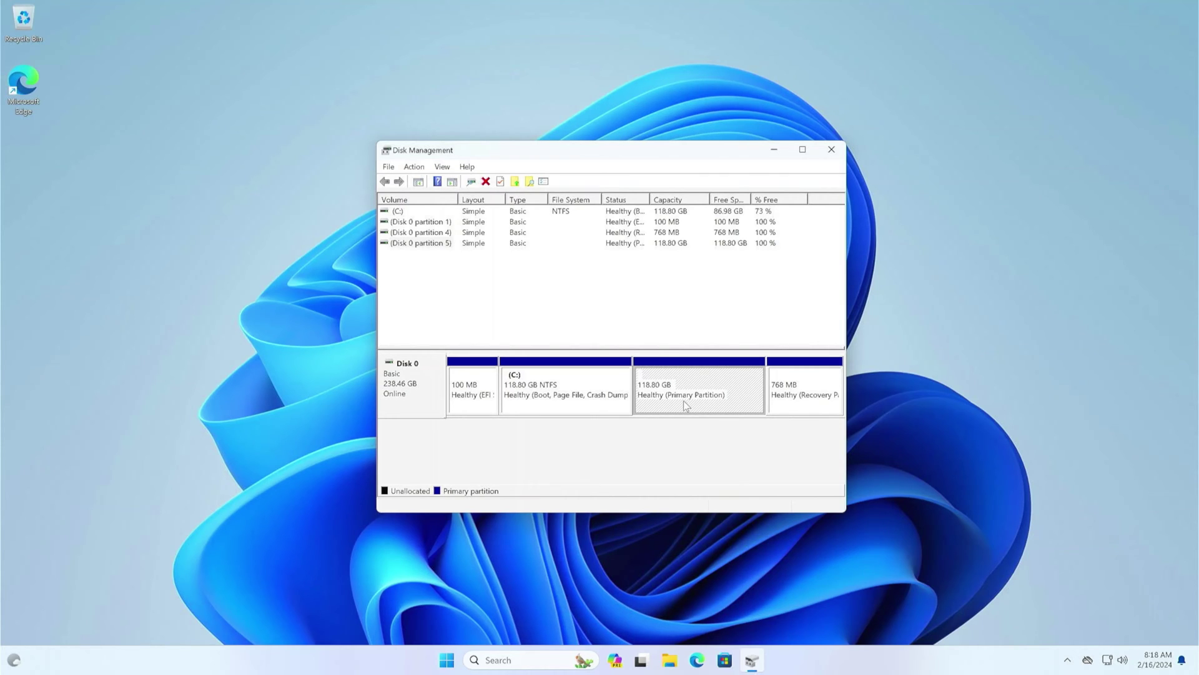
{"action": "left_click", "coordinate": [815, 403]}
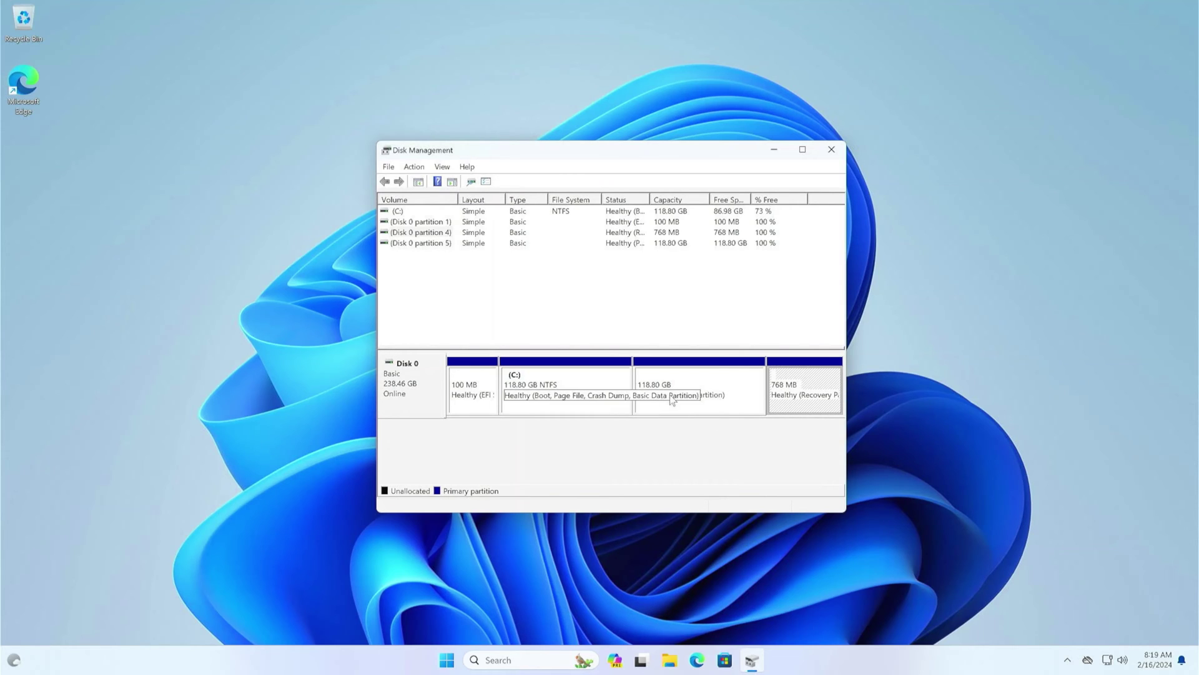
{"action": "left_click", "coordinate": [693, 373]}
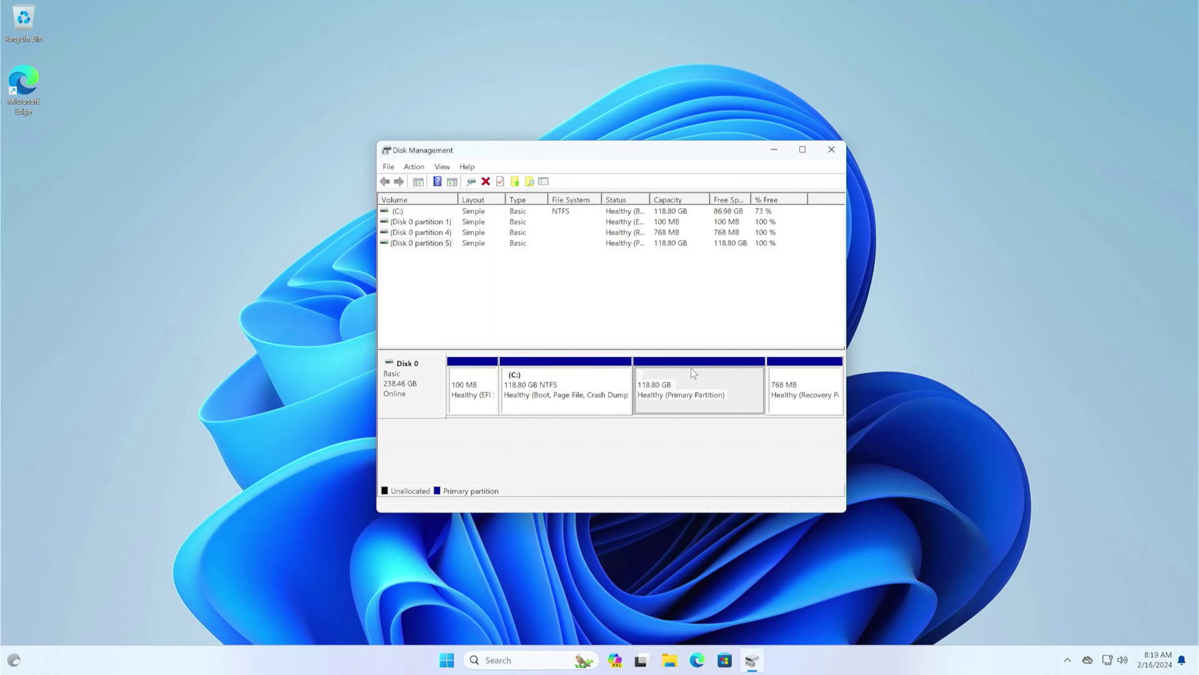
Delete the extra 118.80 GB primary partition.
{"action": "right_click", "coordinate": [691, 369]}
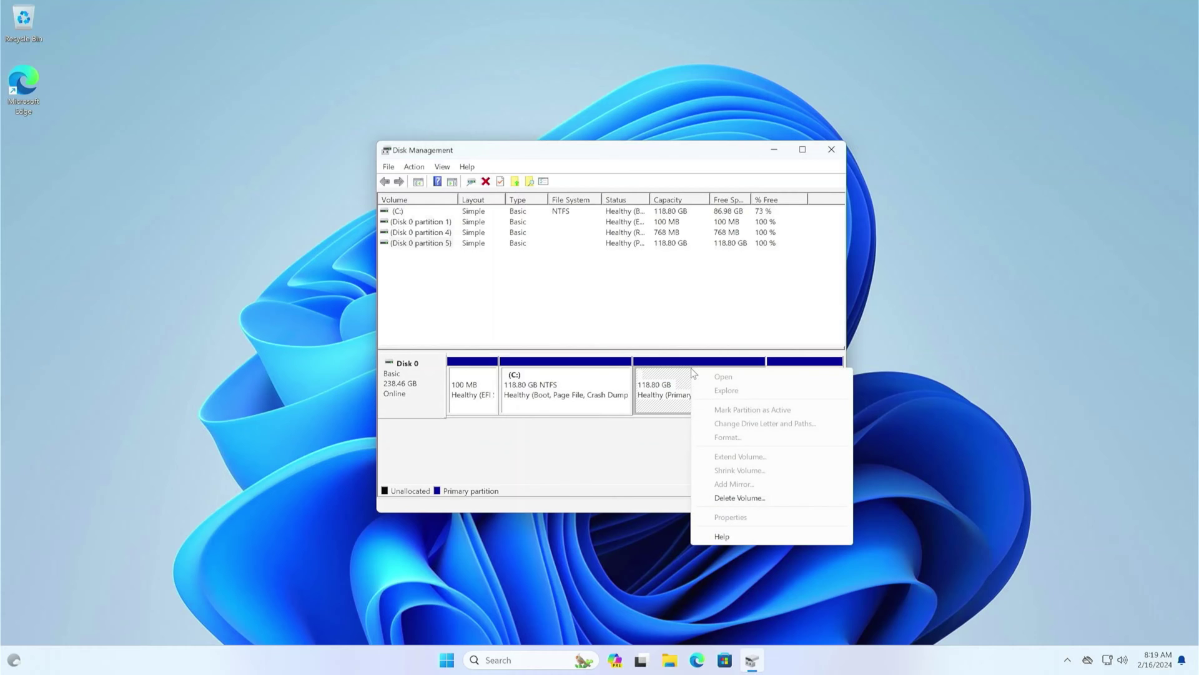
{"action": "left_click", "coordinate": [740, 498]}
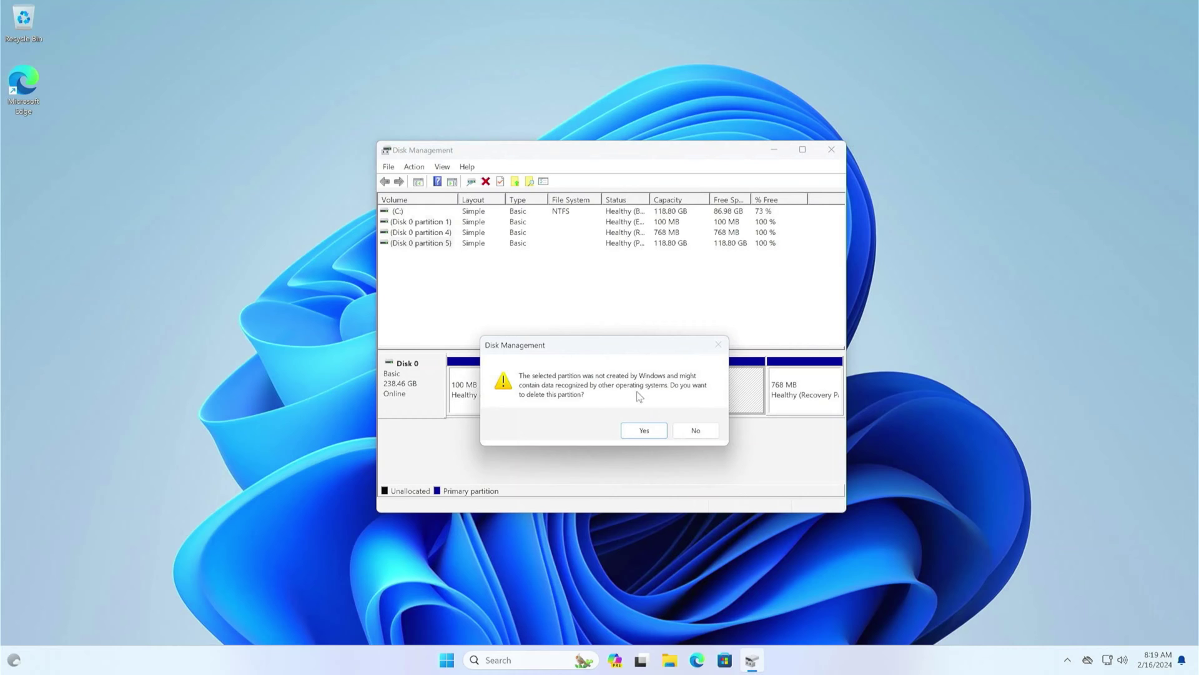
{"action": "left_click", "coordinate": [639, 430]}
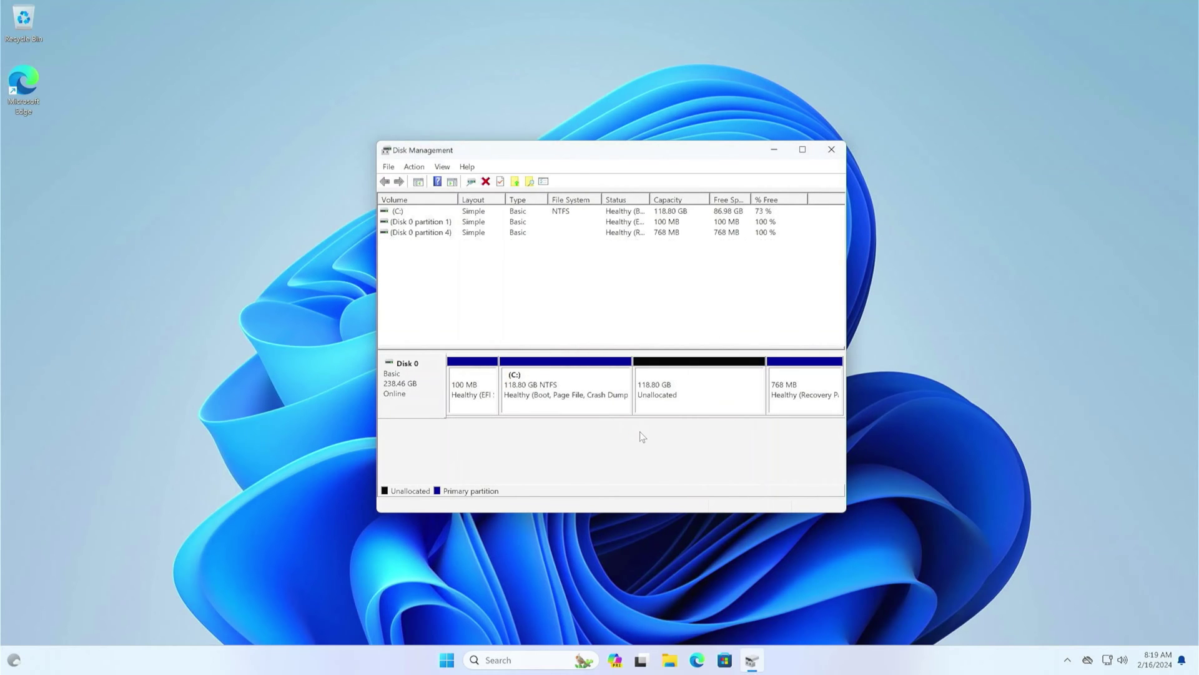
Extend (C:) into all 121655 MB of the freed unallocated space.
{"action": "left_click", "coordinate": [690, 386]}
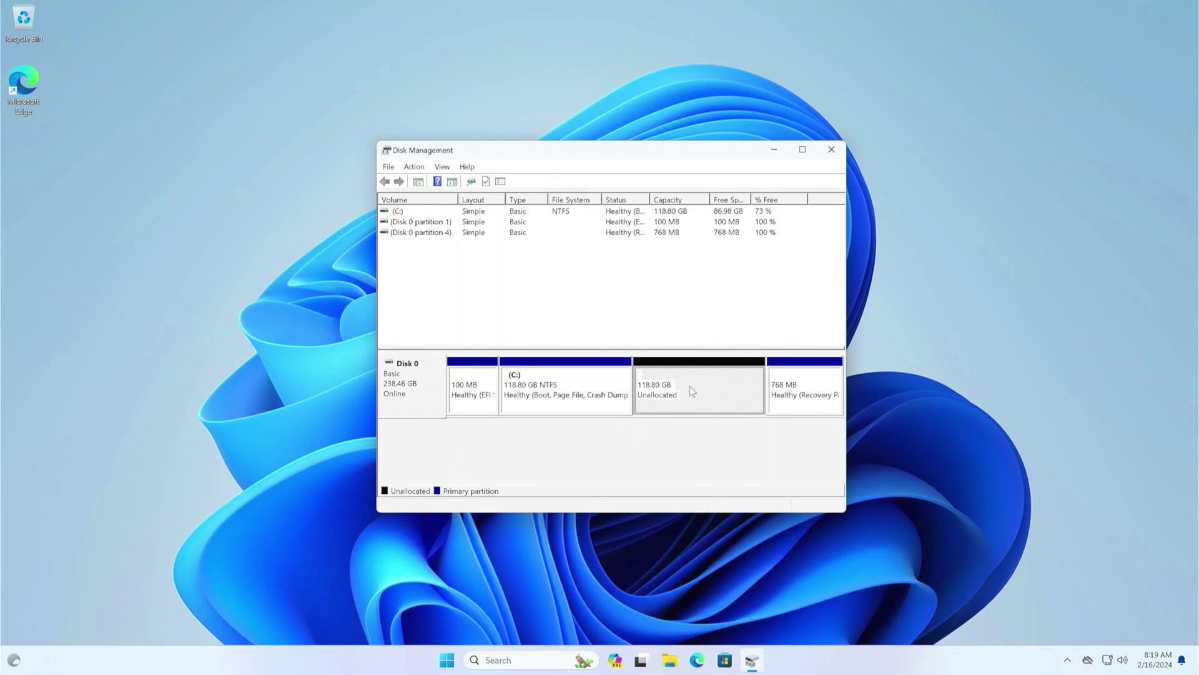
{"action": "right_click", "coordinate": [601, 395]}
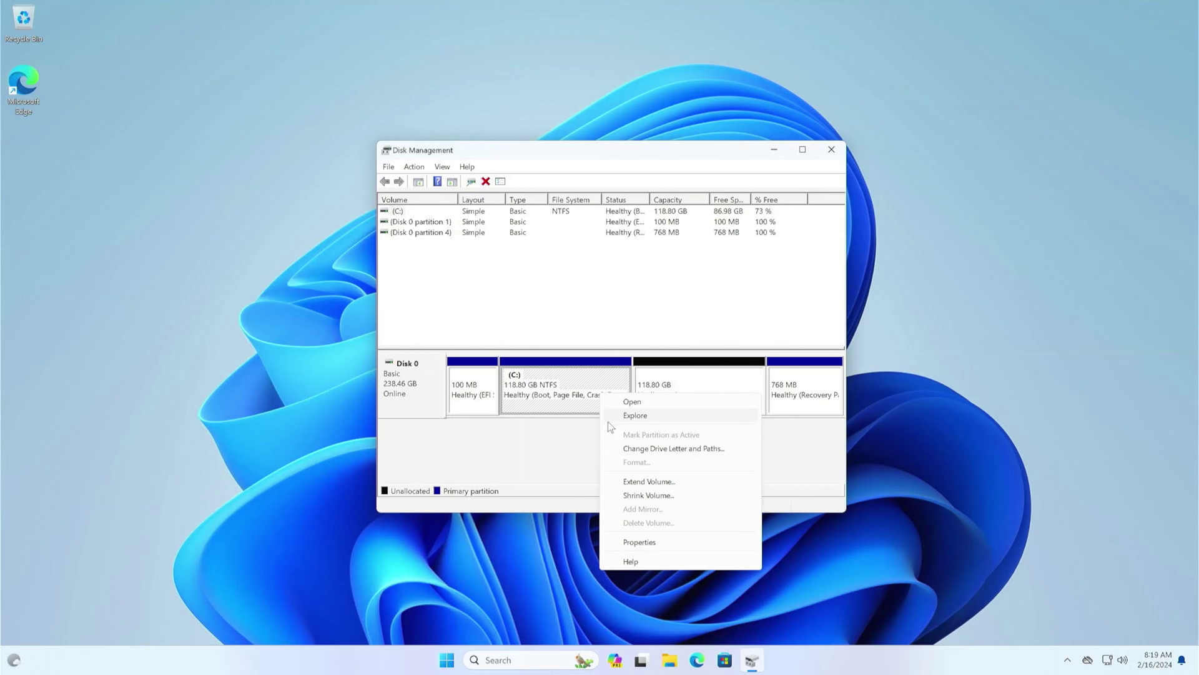
{"action": "left_click", "coordinate": [648, 481]}
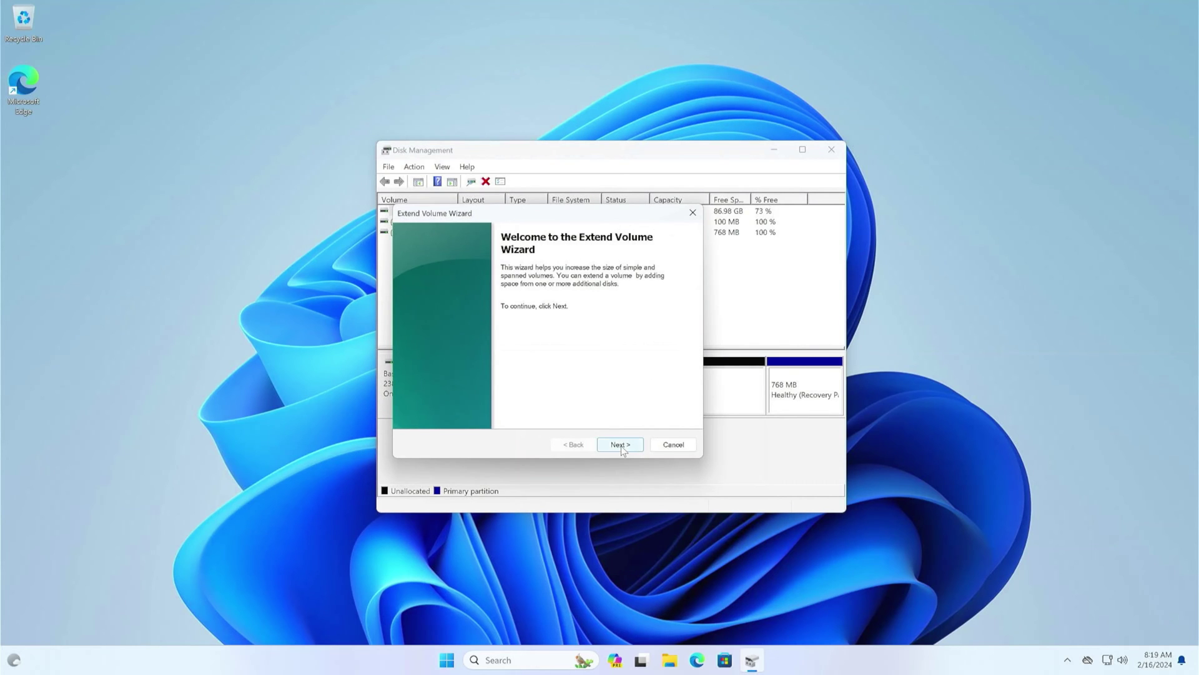
{"action": "left_click", "coordinate": [621, 446]}
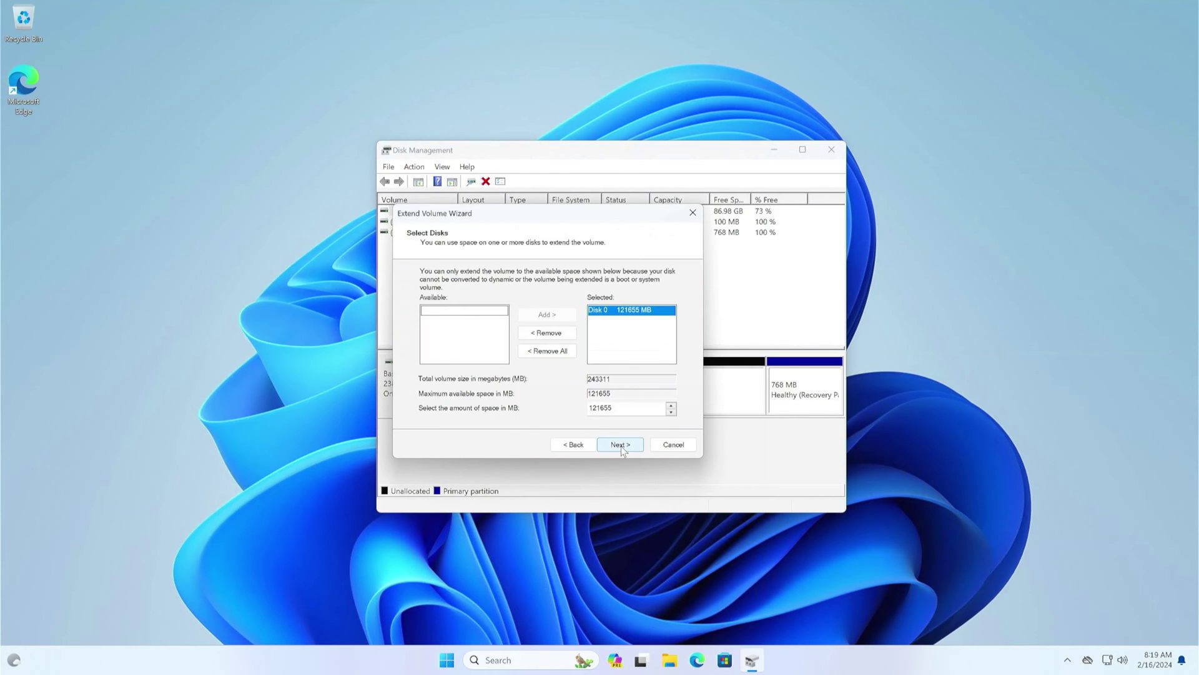
{"action": "left_click", "coordinate": [621, 444]}
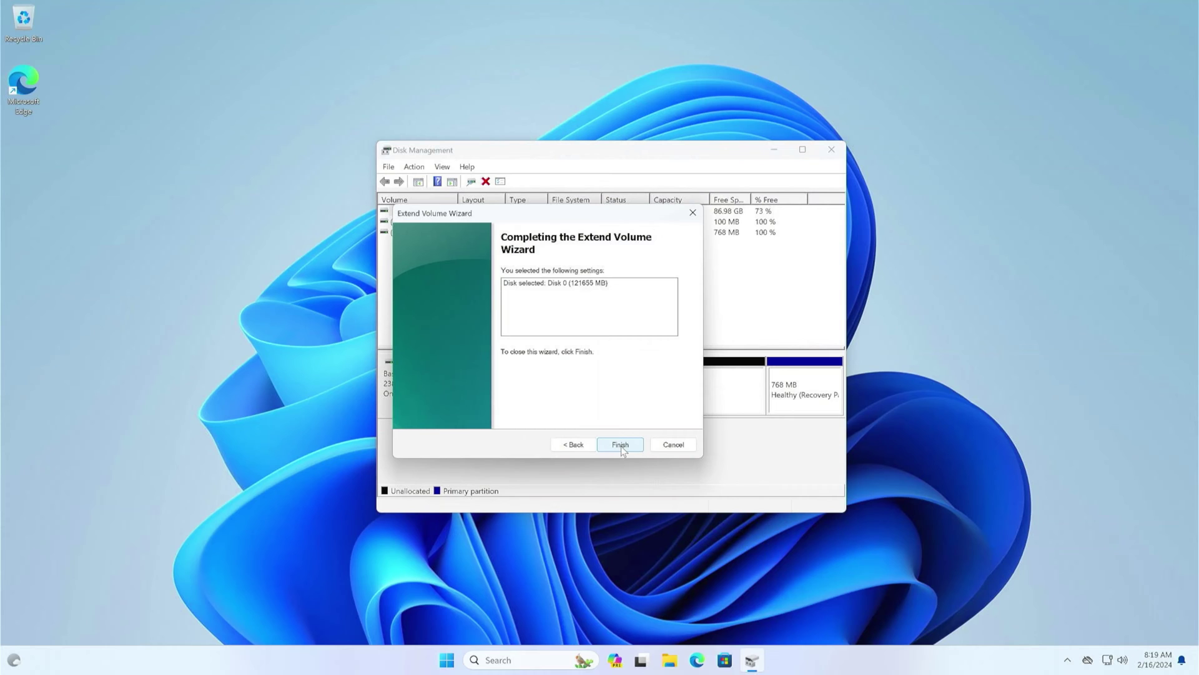
{"action": "left_click", "coordinate": [621, 445]}
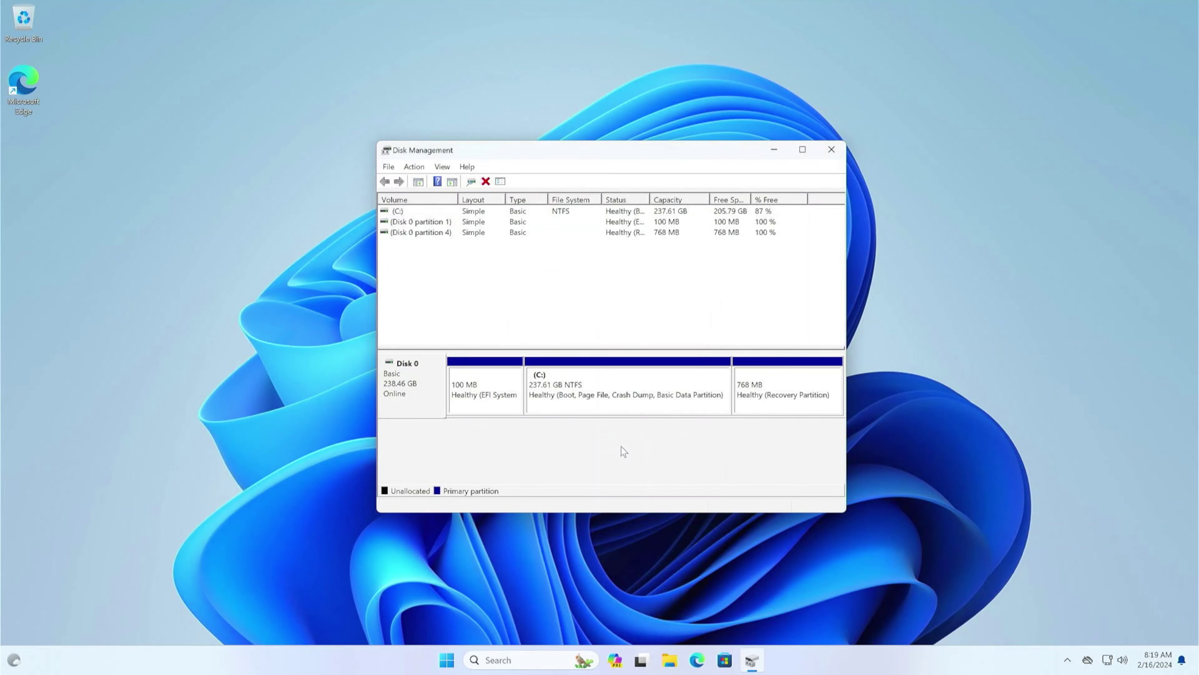
Review the 100 MB EFI System, (C:) and 768 MB Recovery partitions.
{"action": "left_click", "coordinate": [488, 390]}
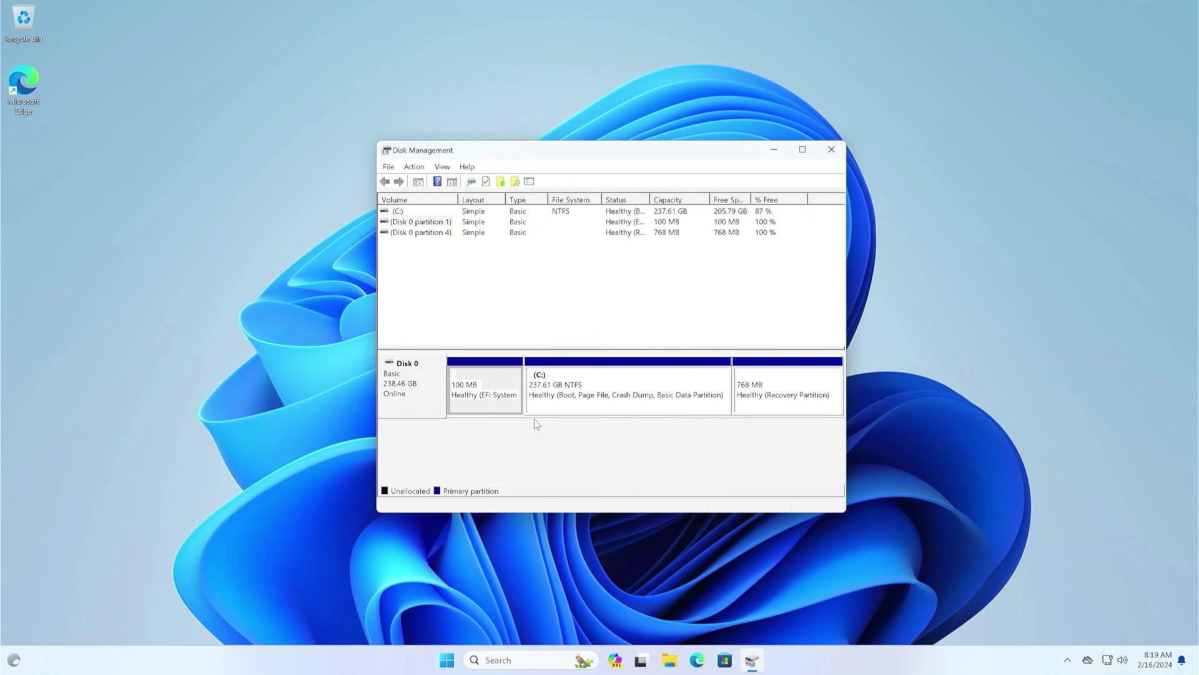
{"action": "left_click", "coordinate": [607, 404]}
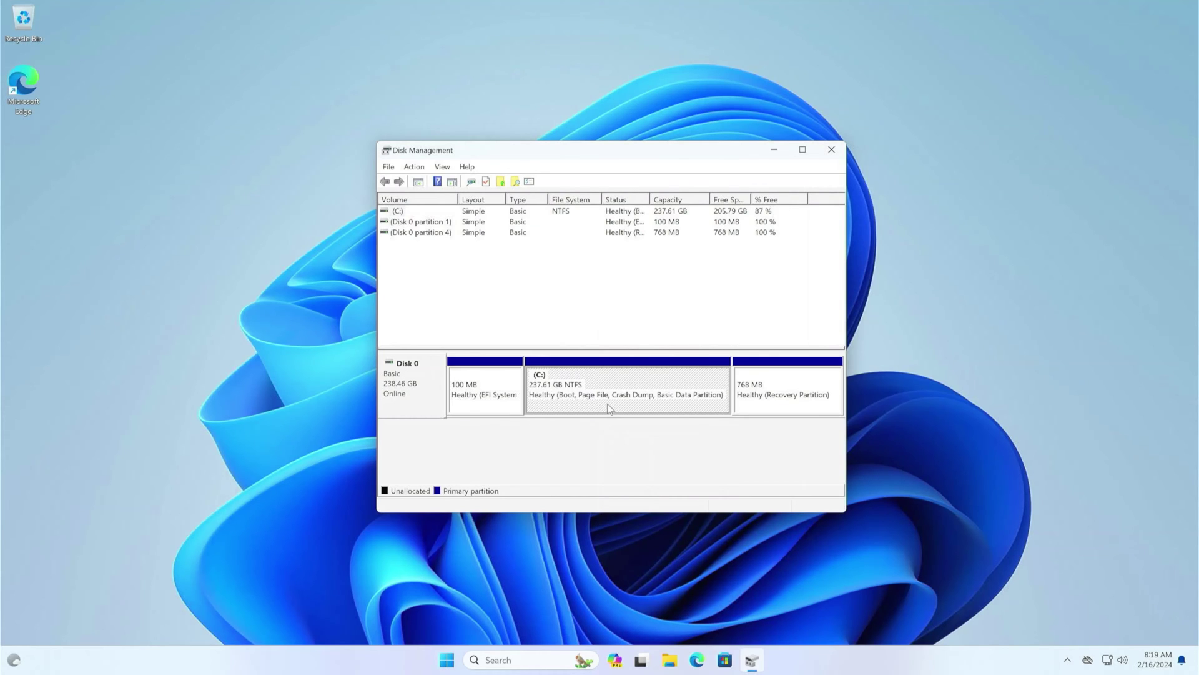
{"action": "left_click", "coordinate": [780, 406]}
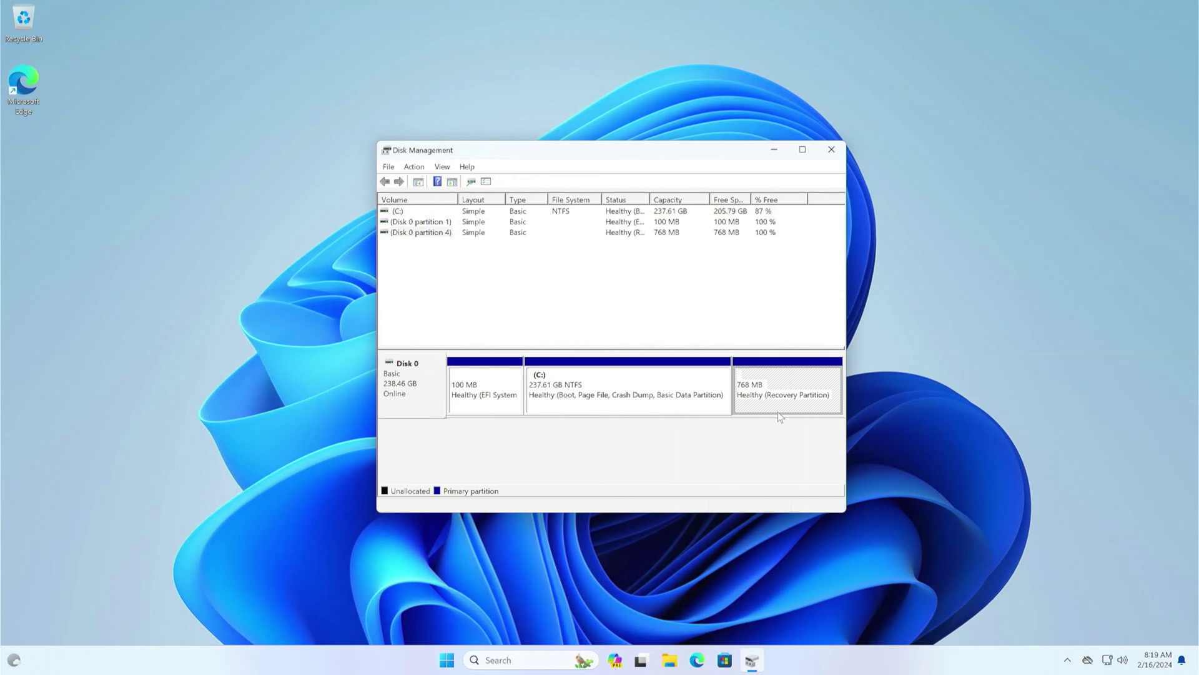
Close Disk Management and restart Windows from the Start menu's power options.
{"action": "left_click", "coordinate": [832, 150]}
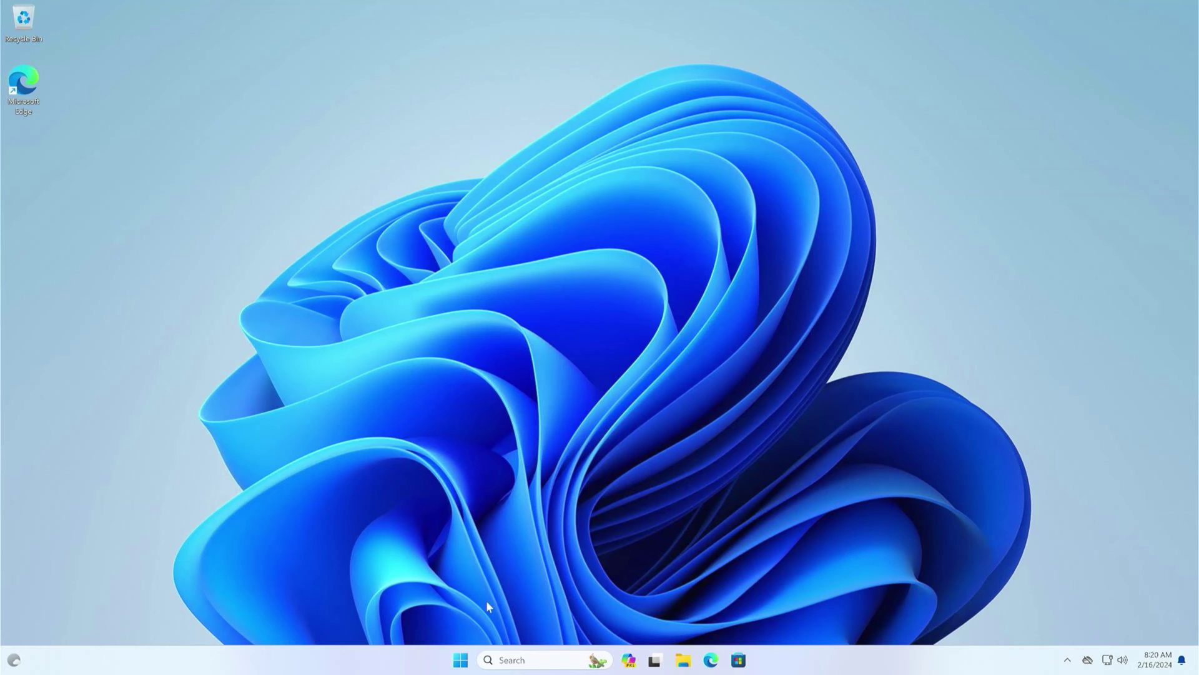
{"action": "left_click", "coordinate": [460, 660]}
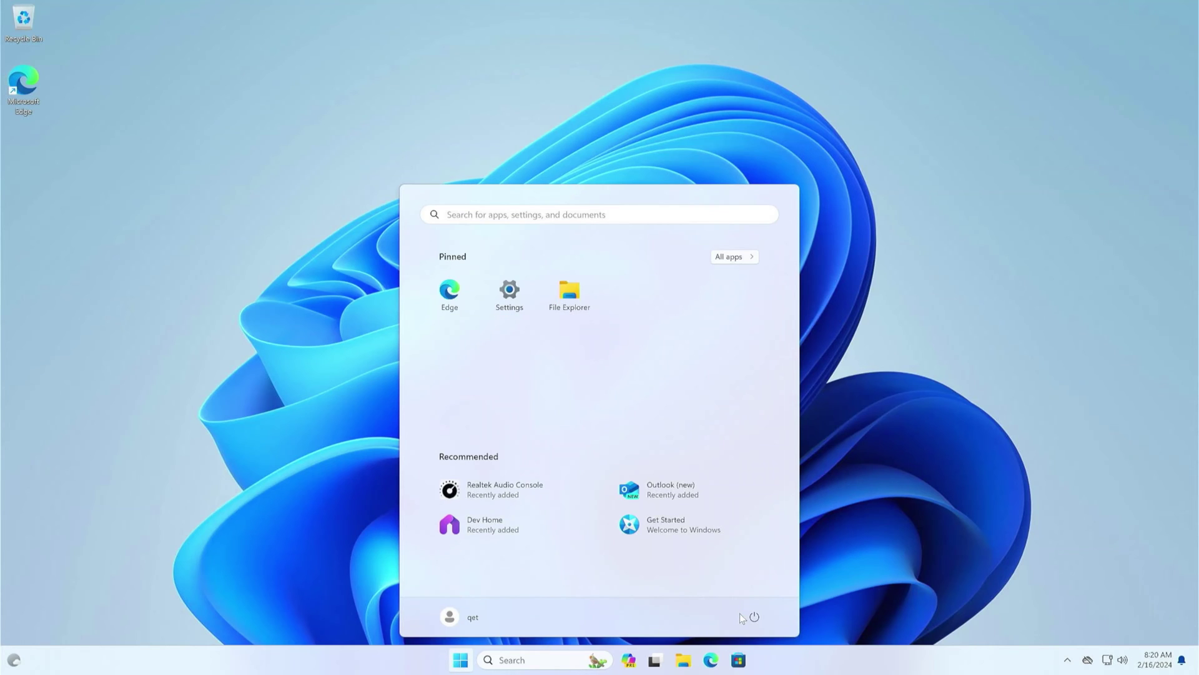
{"action": "left_click", "coordinate": [754, 617]}
{"action": "left_click", "coordinate": [747, 594]}
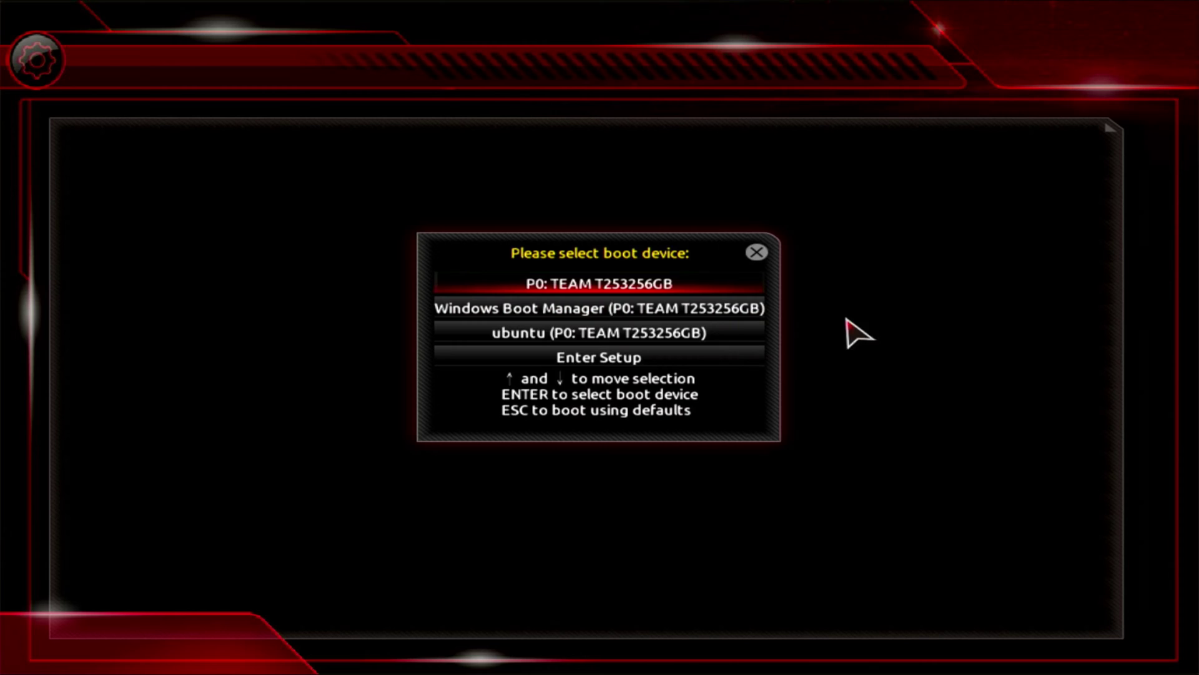
Choose Enter Setup from the boot device menu to open the Gigabyte BIOS.
{"action": "key", "text": "Down"}
{"action": "key", "text": "Down"}
{"action": "key", "text": "Down"}
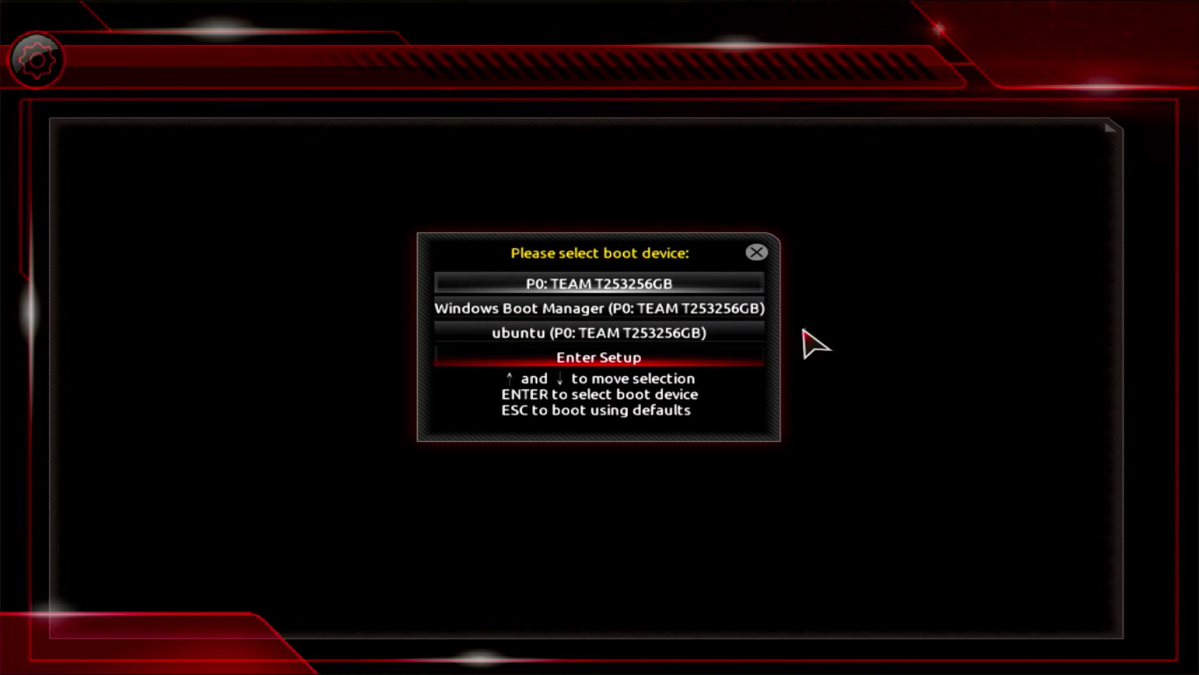
{"action": "left_click", "coordinate": [707, 353]}
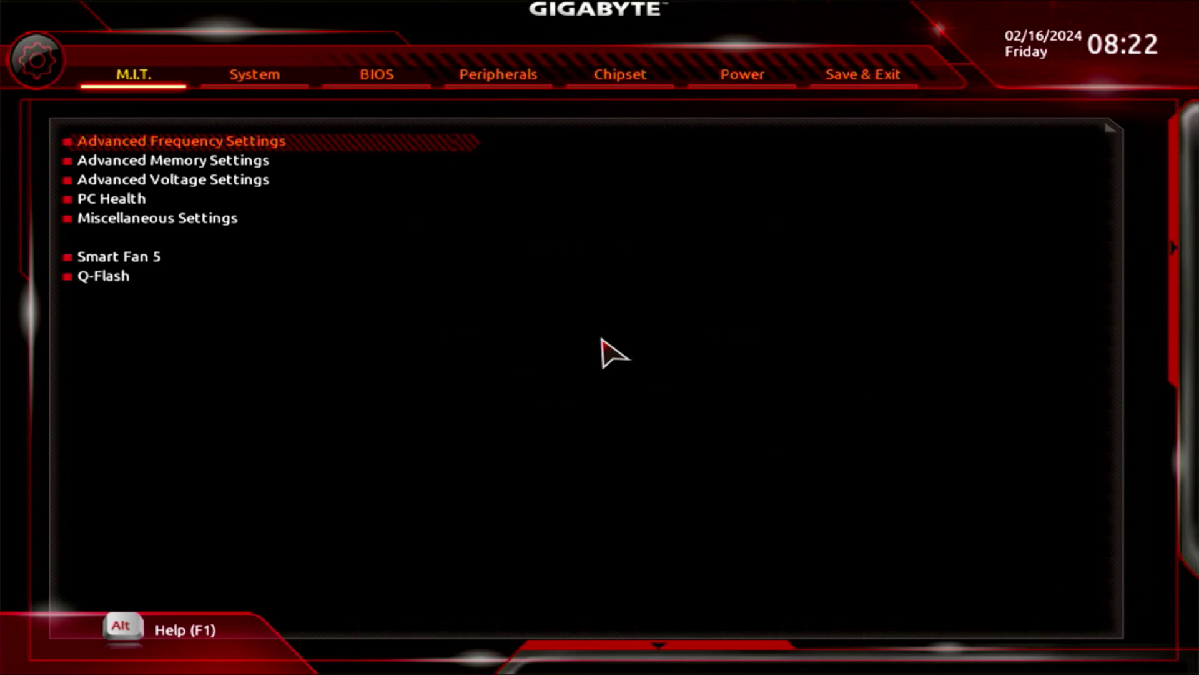
Set Windows Boot Manager as Boot Option #1 ahead of ubuntu, then save with F10 and reset.
{"action": "left_click", "coordinate": [383, 92]}
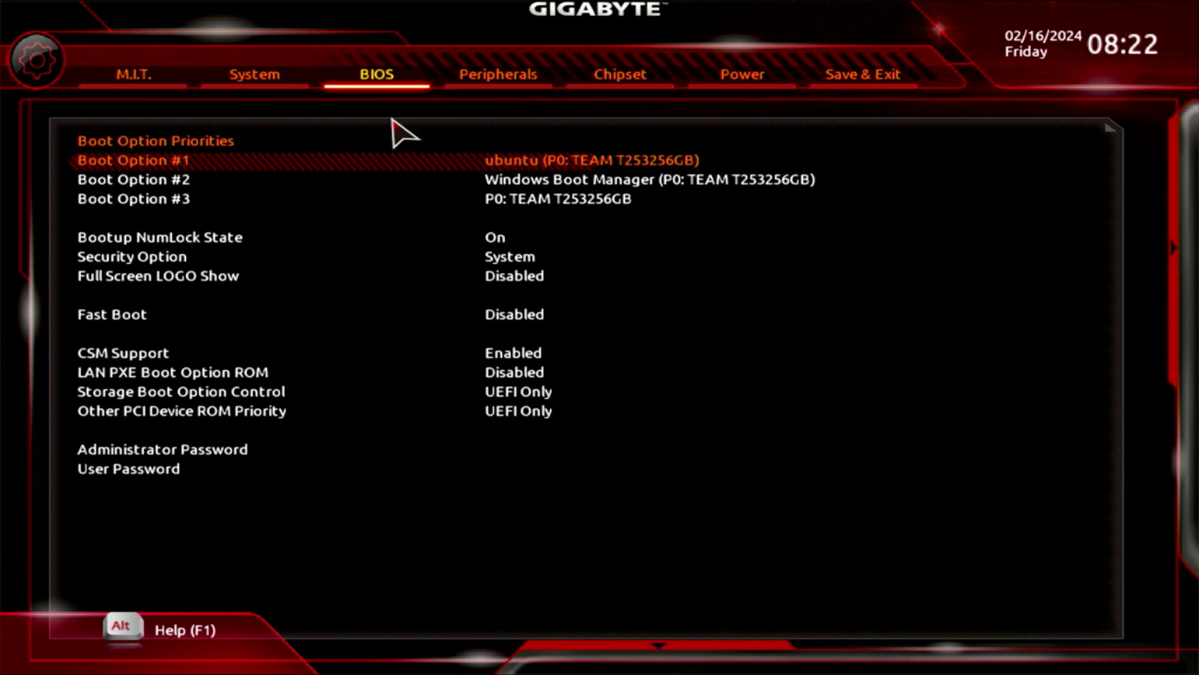
{"action": "left_click", "coordinate": [523, 160]}
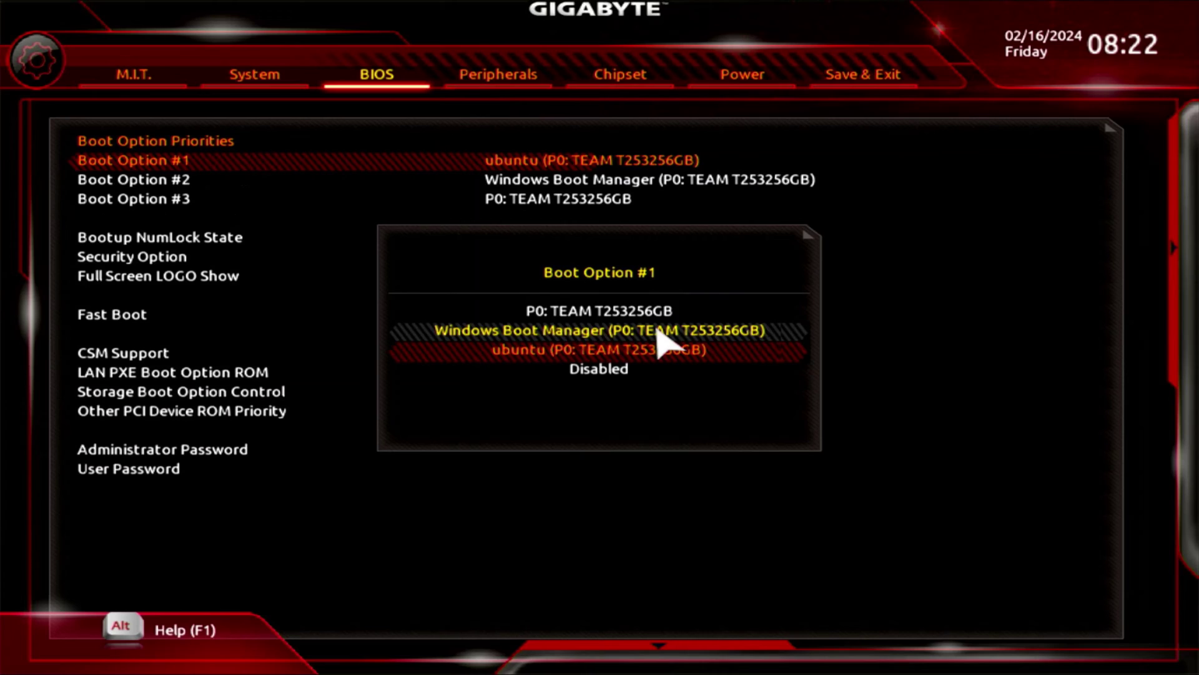
{"action": "left_click", "coordinate": [656, 330]}
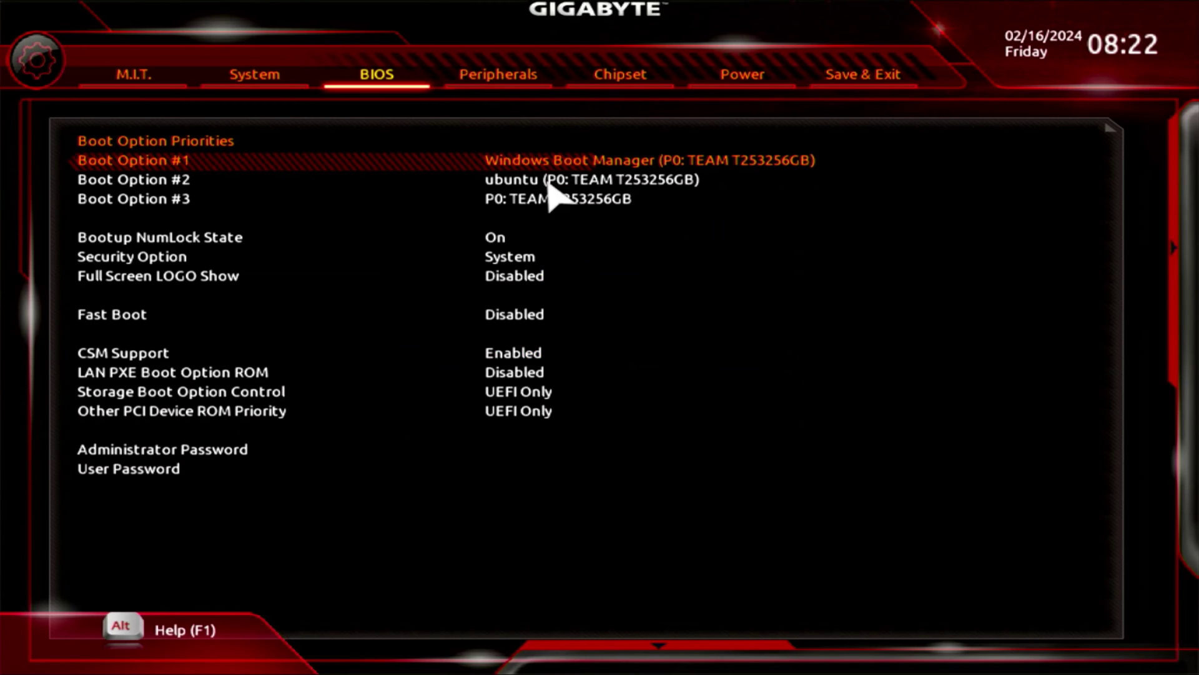
{"action": "left_click", "coordinate": [511, 185]}
{"action": "key", "text": "F10"}
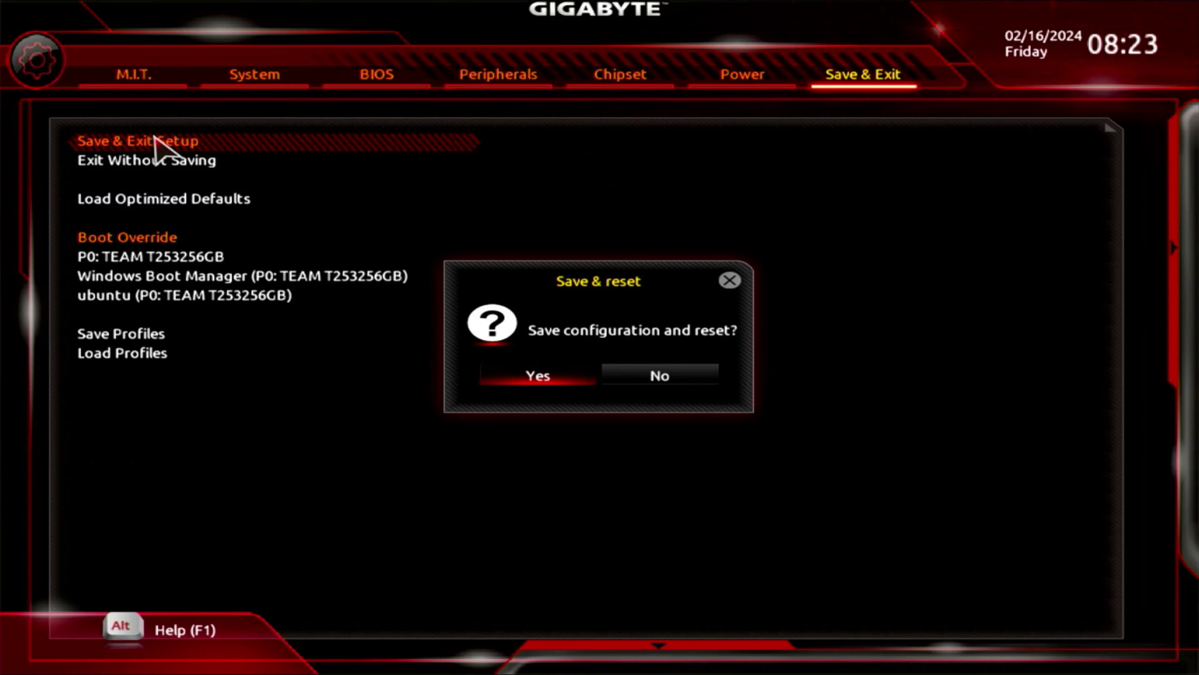
{"action": "left_click", "coordinate": [565, 374]}
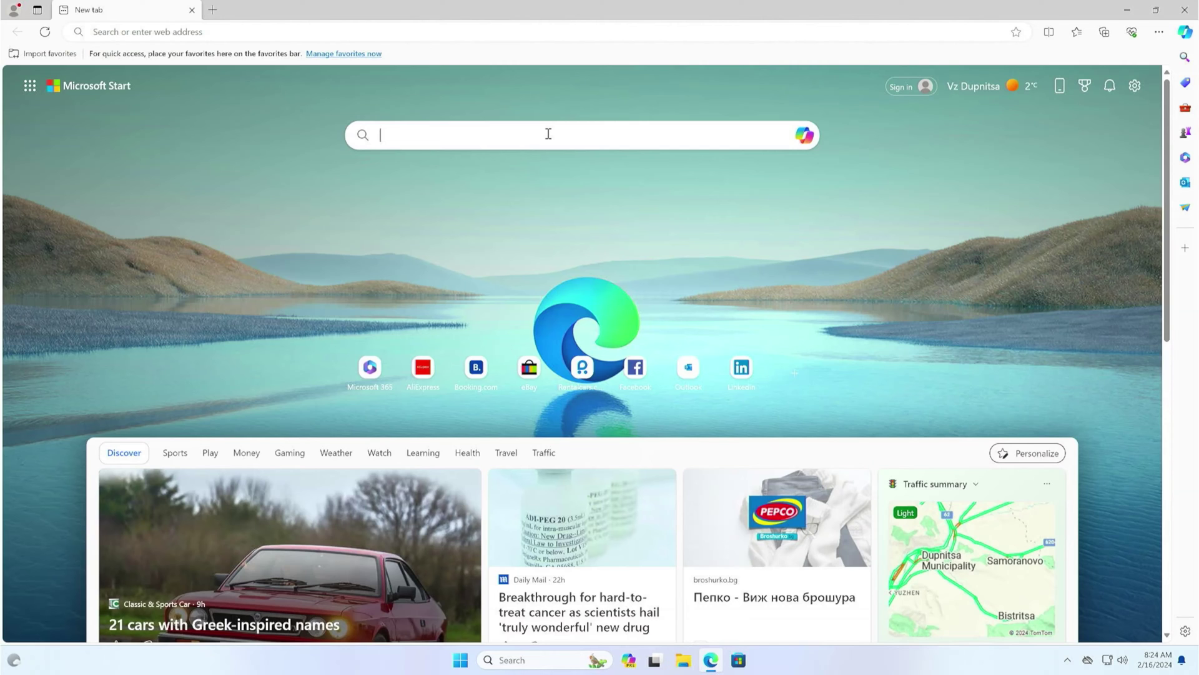
Search Bing for 'minitool' and download the free edition installer pw-free-online.exe.
{"action": "type", "text": "minitool"}
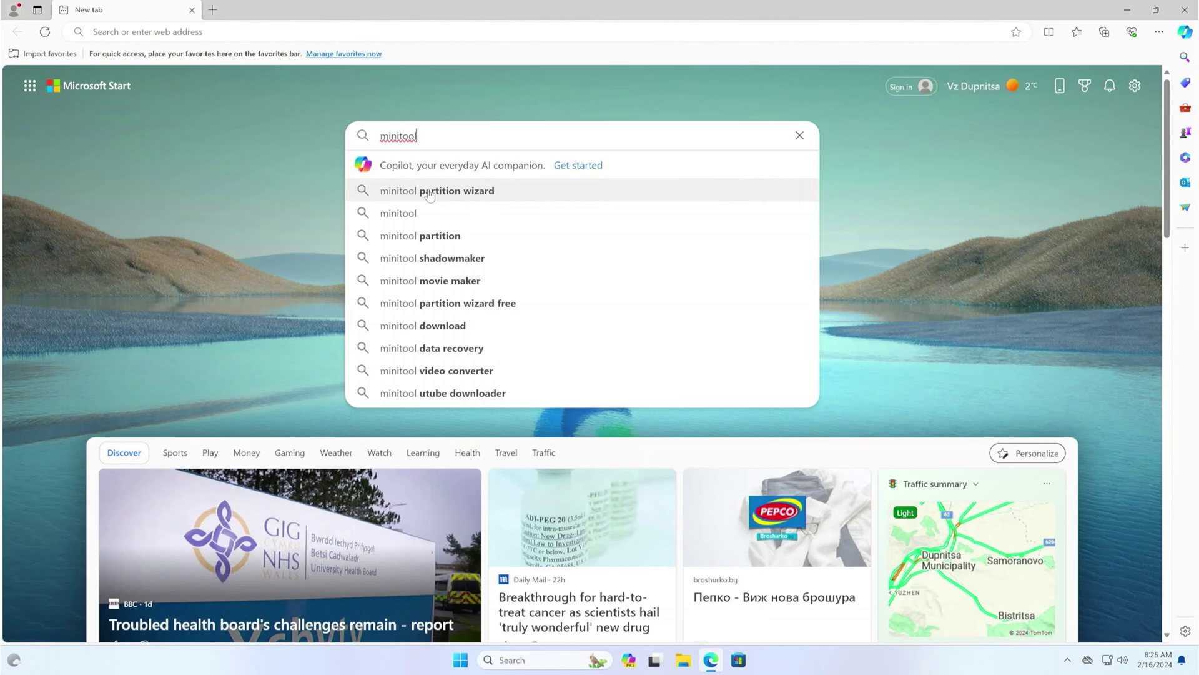
{"action": "left_click", "coordinate": [434, 191]}
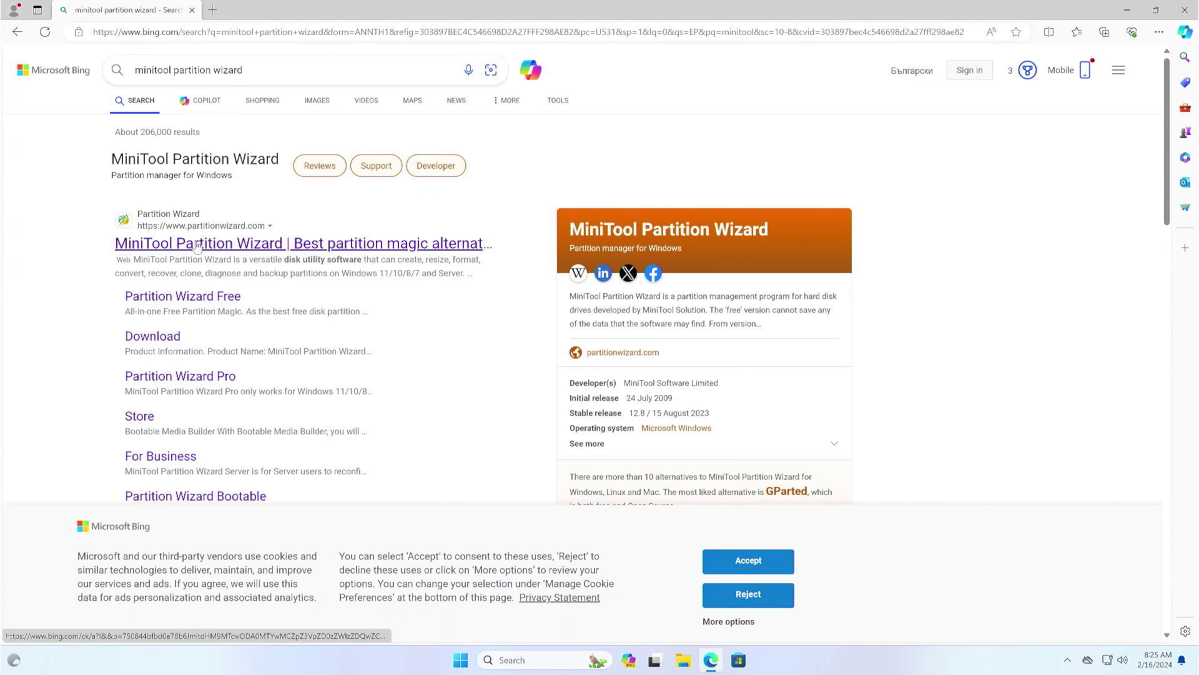
{"action": "left_click", "coordinate": [154, 337]}
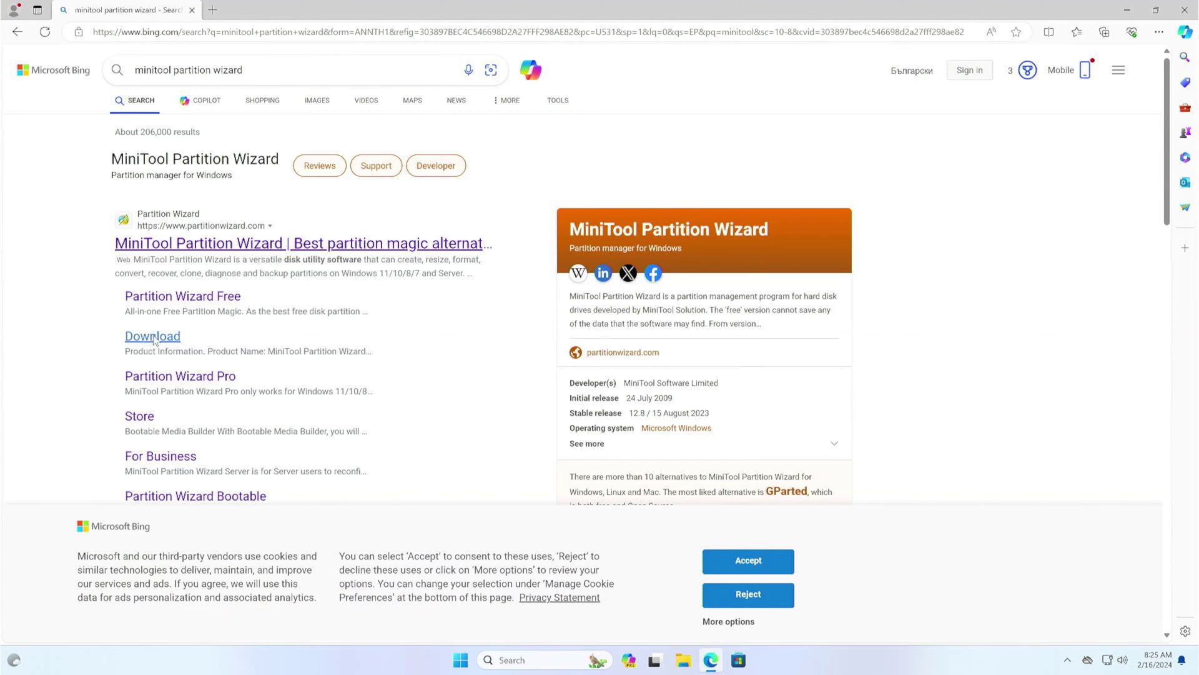
{"action": "left_click", "coordinate": [154, 338]}
{"action": "mouse_move", "coordinate": [912, 94]}
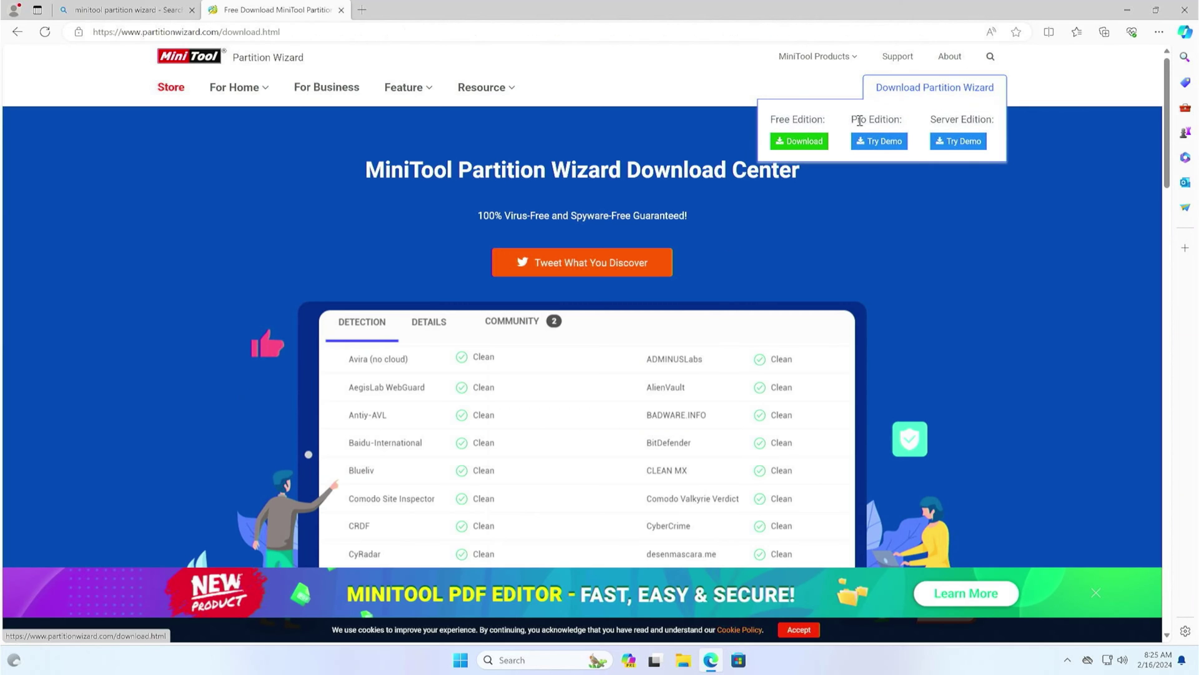
{"action": "left_click", "coordinate": [796, 143]}
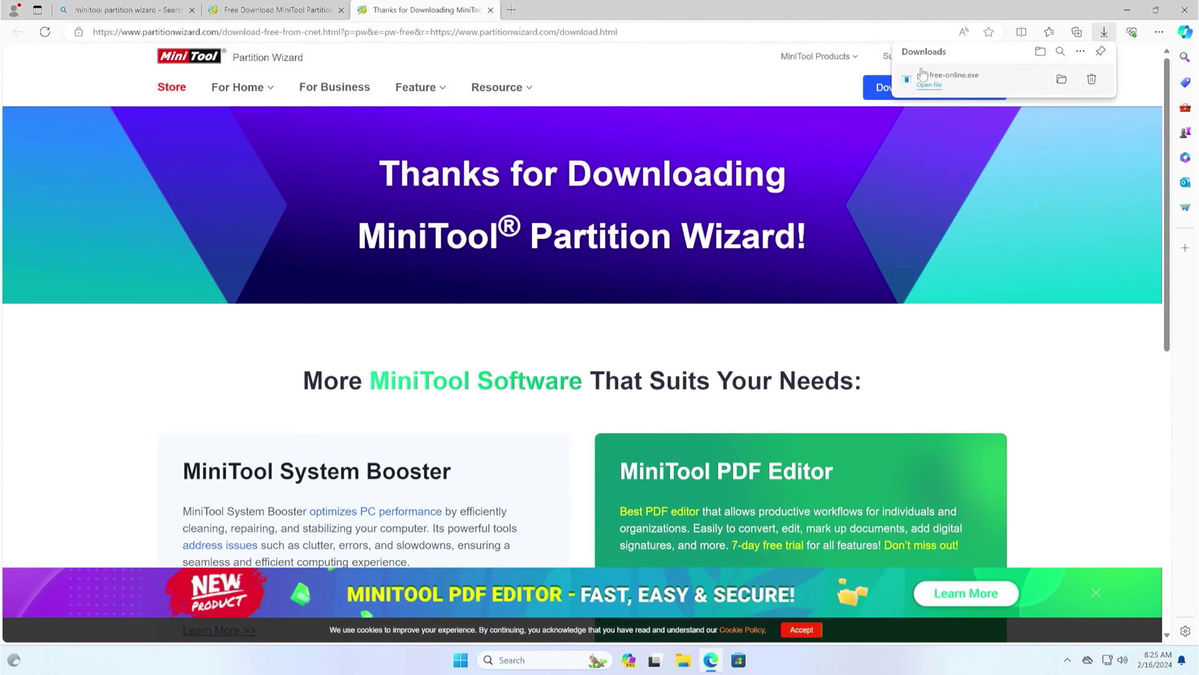
Run pw-free-online.exe from the Downloads folder, allowing it and choosing English setup language.
{"action": "left_click", "coordinate": [1062, 80]}
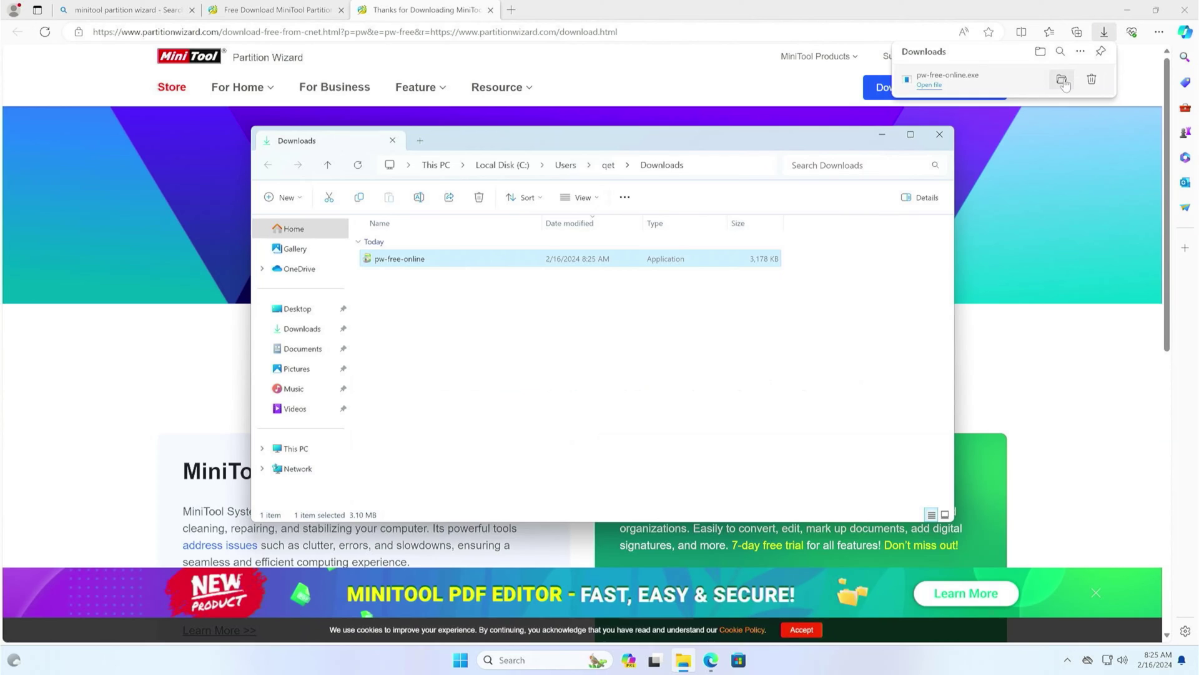
{"action": "left_click", "coordinate": [1185, 10]}
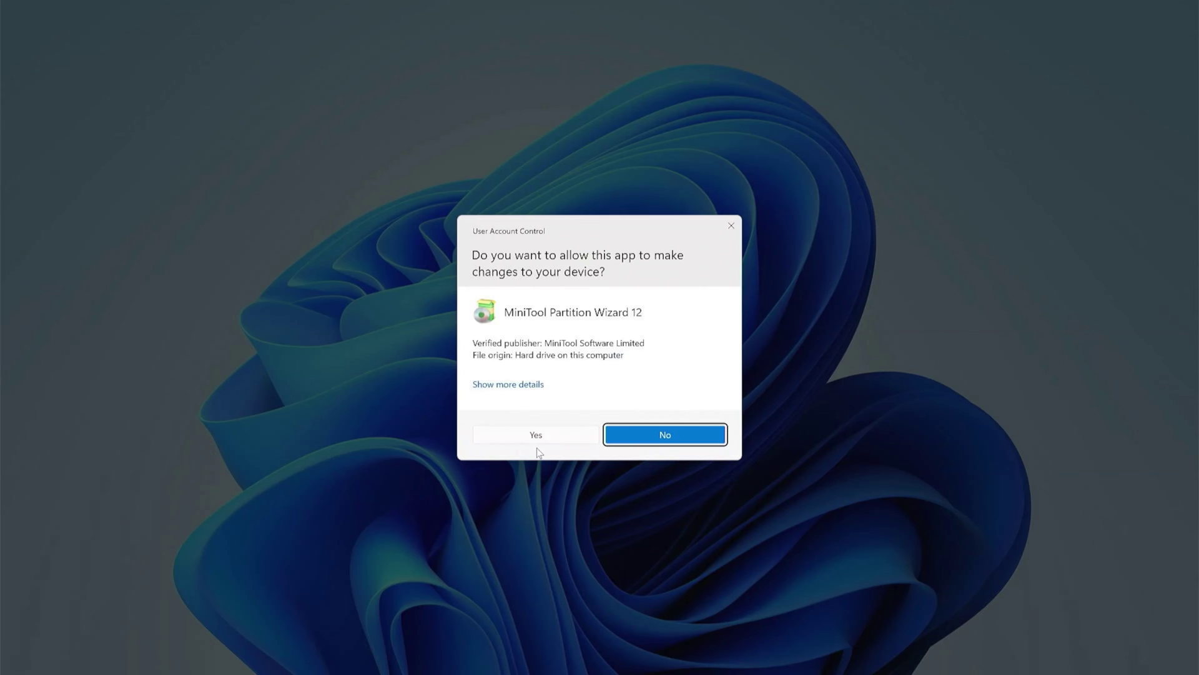
{"action": "left_click", "coordinate": [536, 438]}
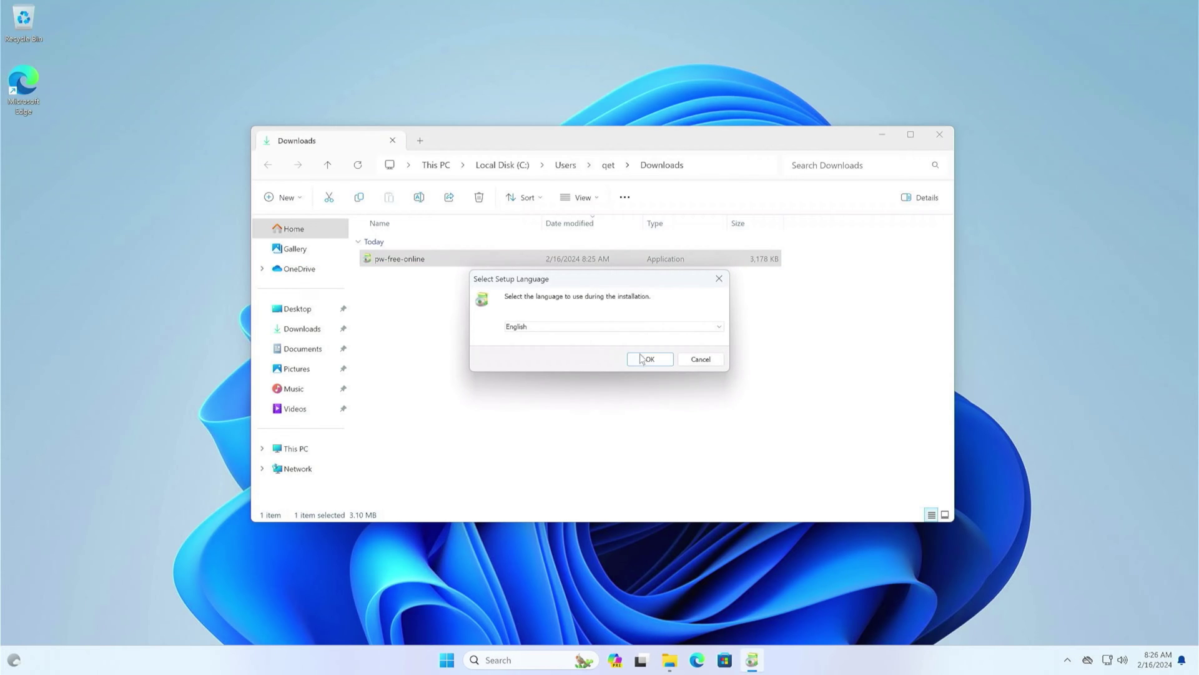
{"action": "left_click", "coordinate": [643, 359]}
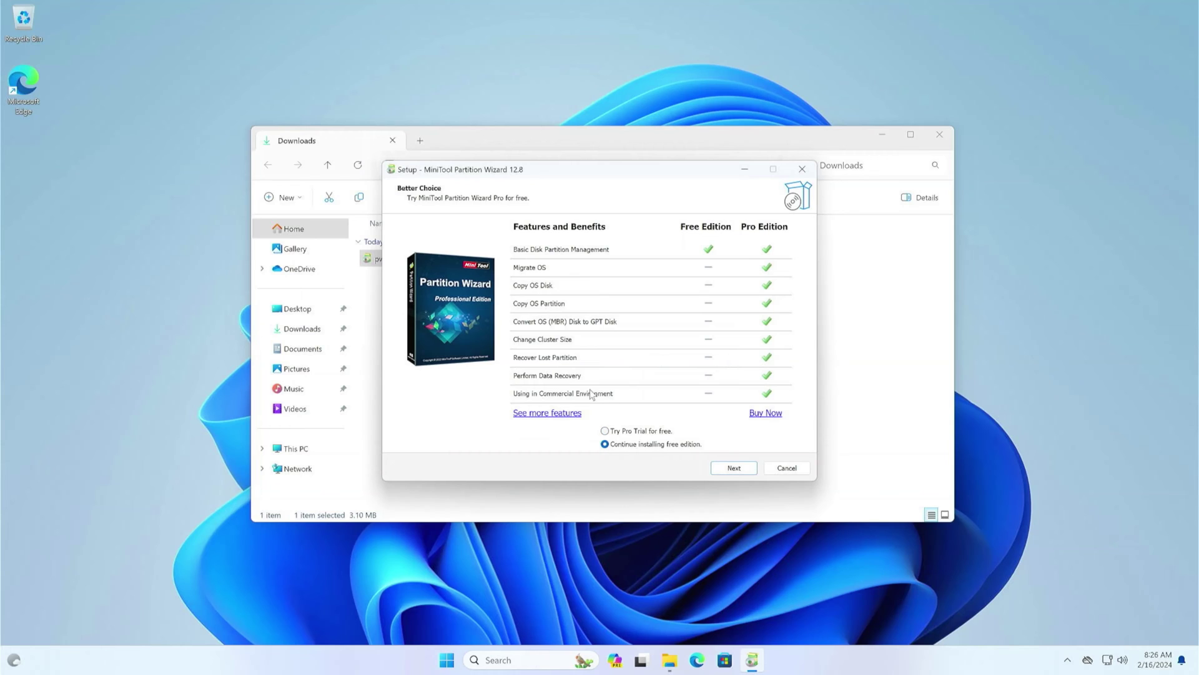
{"action": "left_click", "coordinate": [738, 468]}
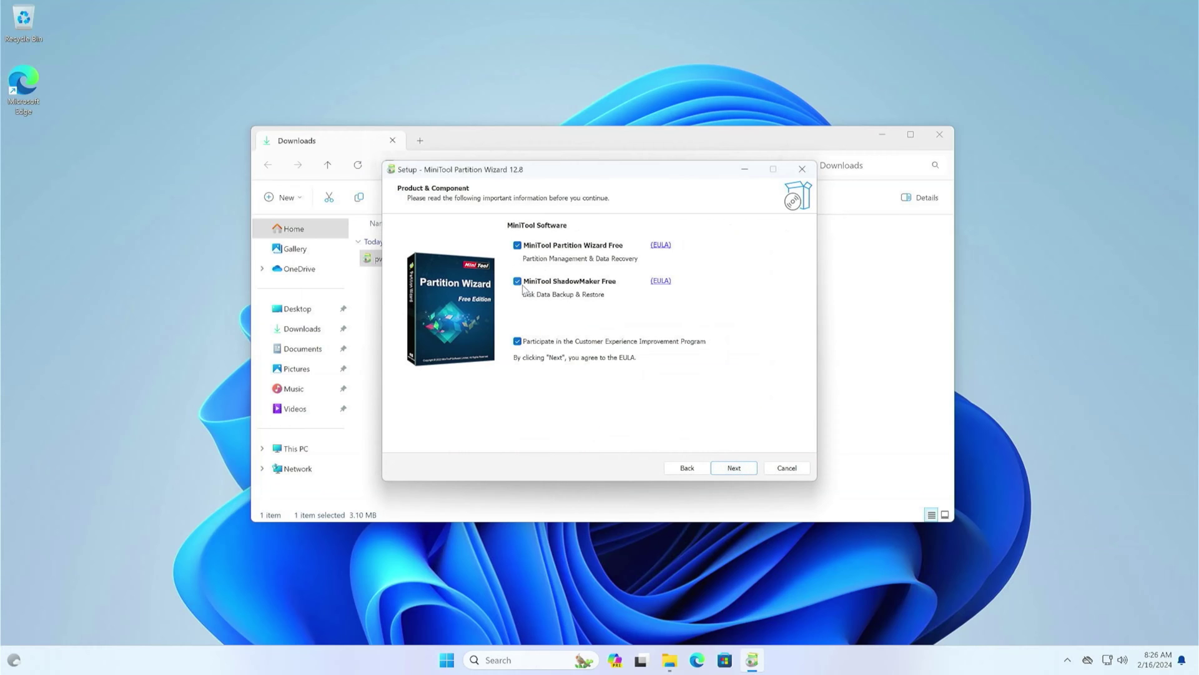
Install Partition Wizard to the default folder without ShadowMaker Free, and don't launch it afterwards.
{"action": "left_click", "coordinate": [517, 281]}
{"action": "left_click", "coordinate": [732, 468]}
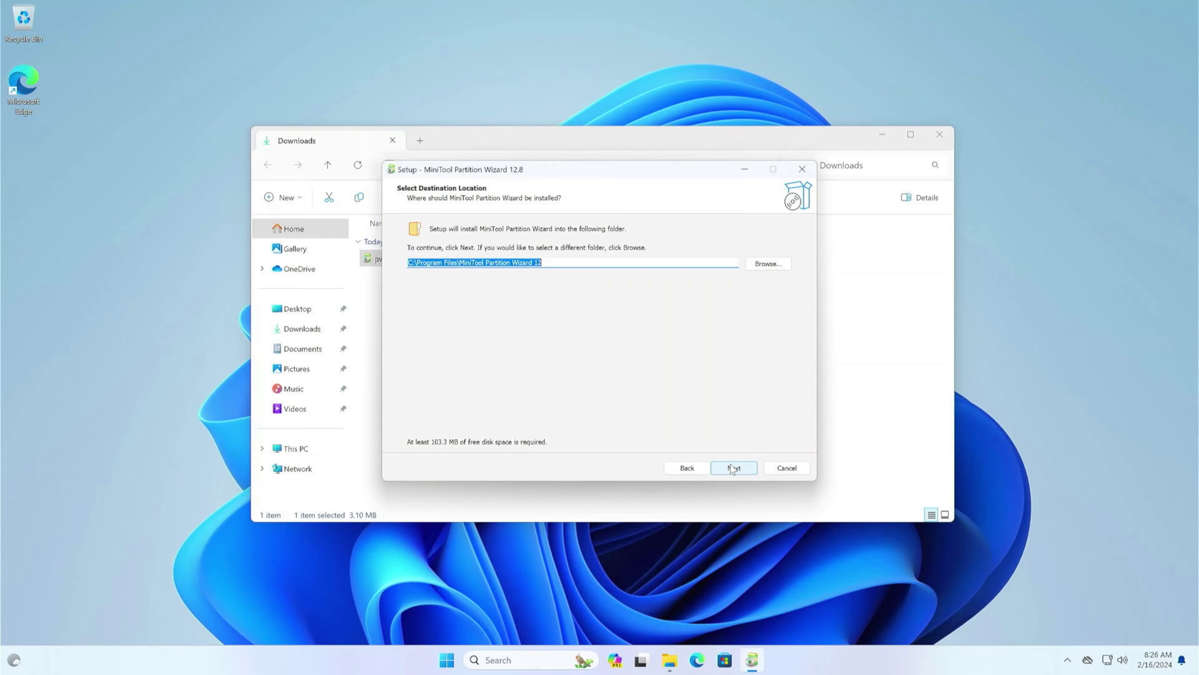
{"action": "left_click", "coordinate": [733, 467]}
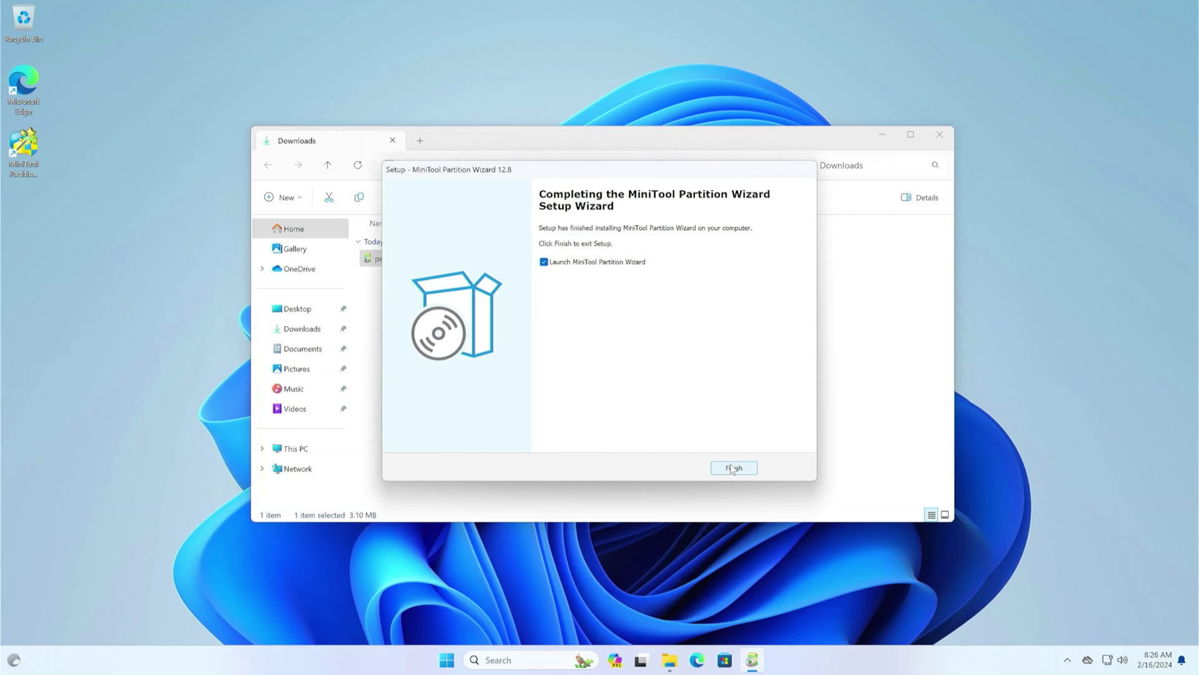
{"action": "left_click", "coordinate": [544, 262]}
{"action": "left_click", "coordinate": [734, 468]}
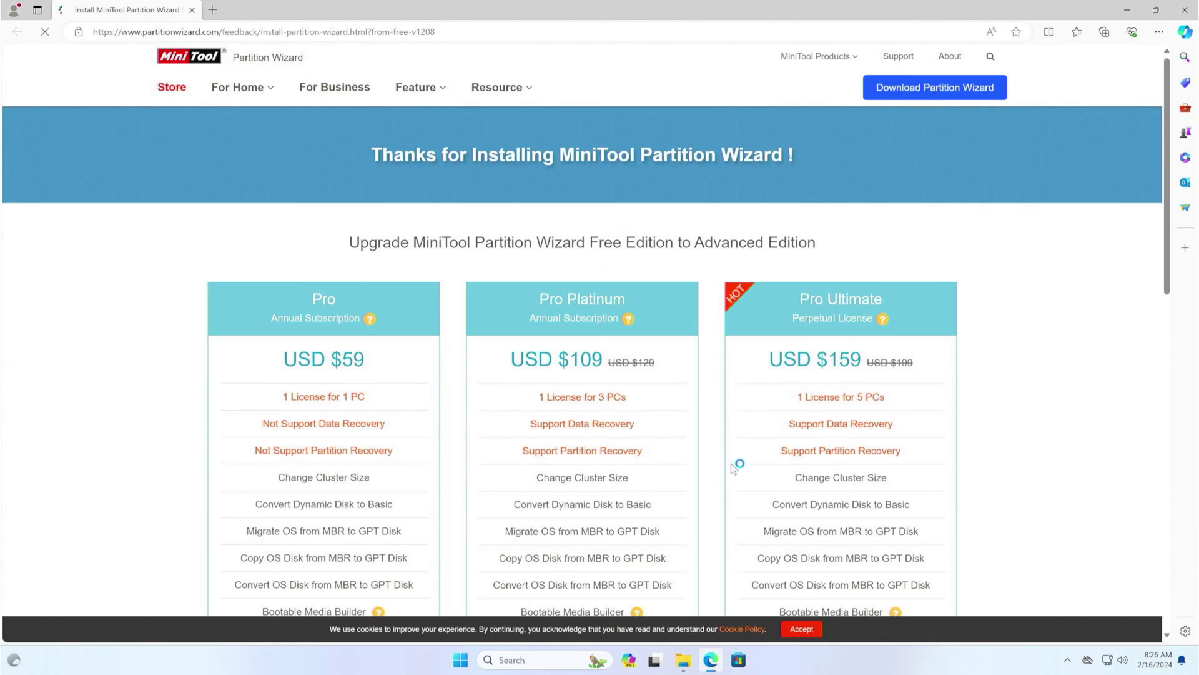
Close the Edge thank-you page and the Downloads folder window.
{"action": "left_click", "coordinate": [1185, 9]}
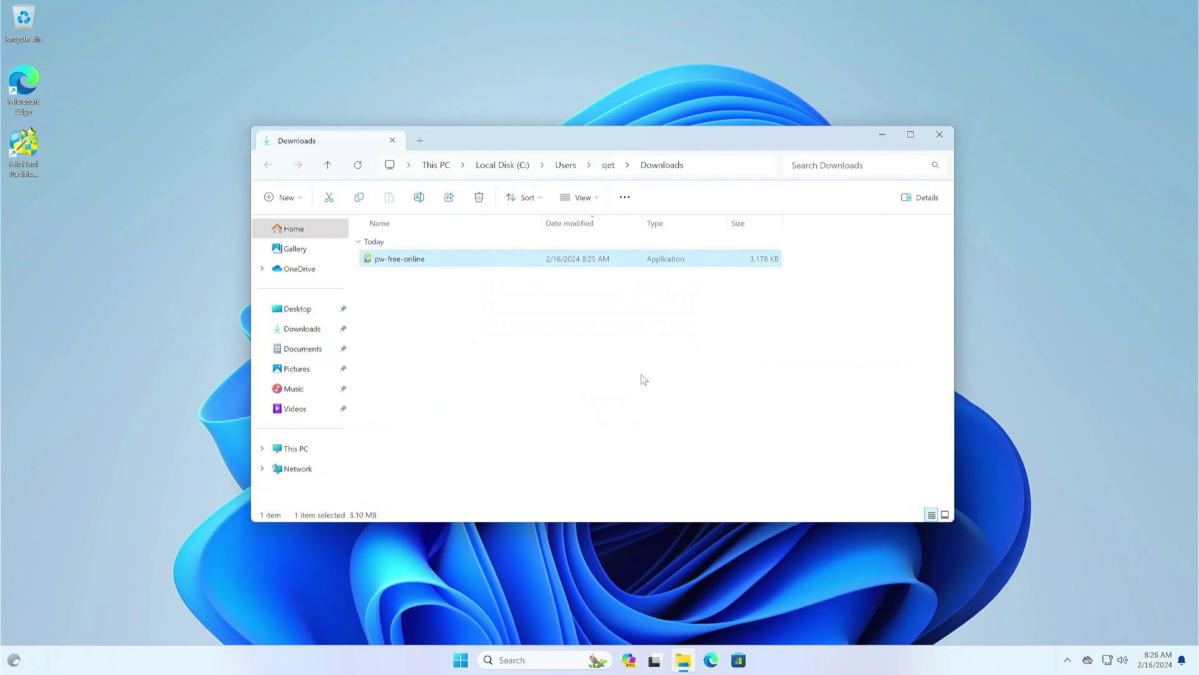
{"action": "left_click", "coordinate": [634, 410]}
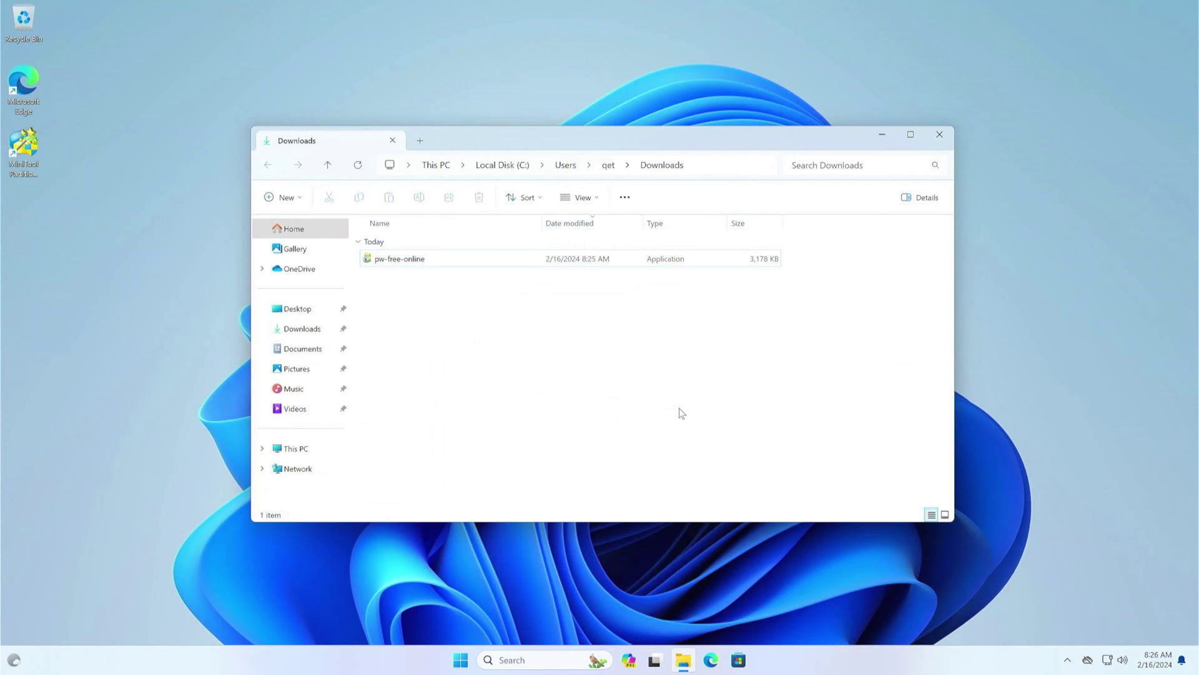
{"action": "left_click", "coordinate": [937, 136]}
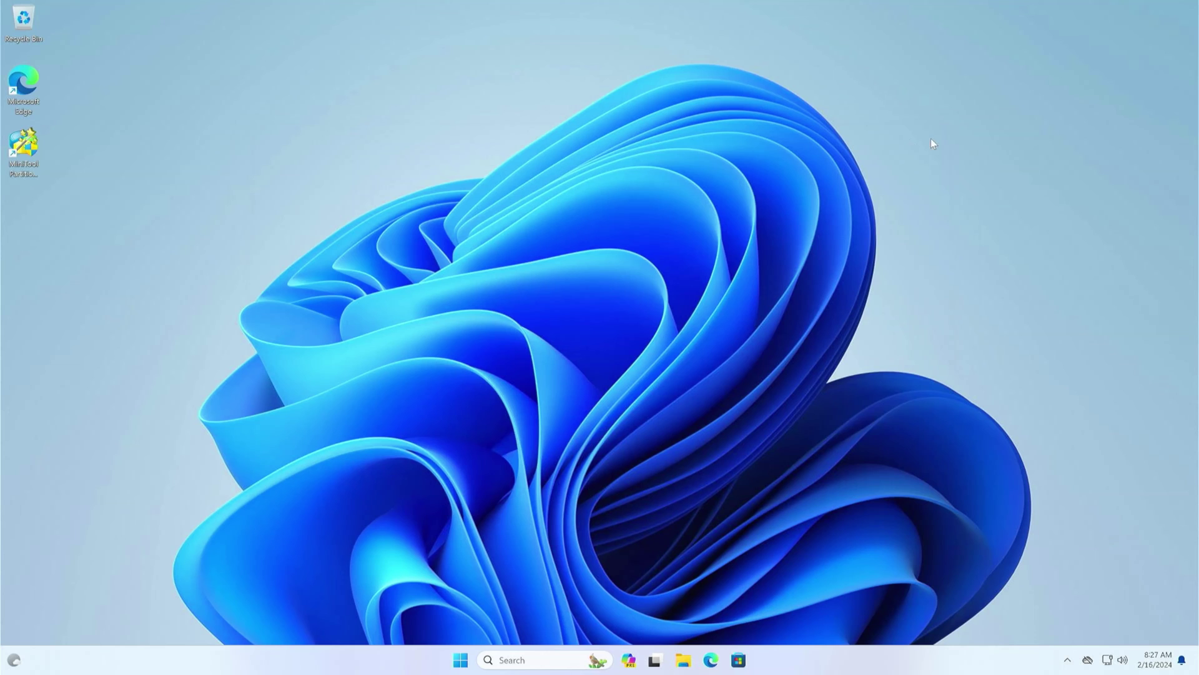
Launch MiniTool Partition Wizard and inspect Disk 1's partitions, ending on the 100 MB EFI System partition.
{"action": "double_click", "coordinate": [26, 153]}
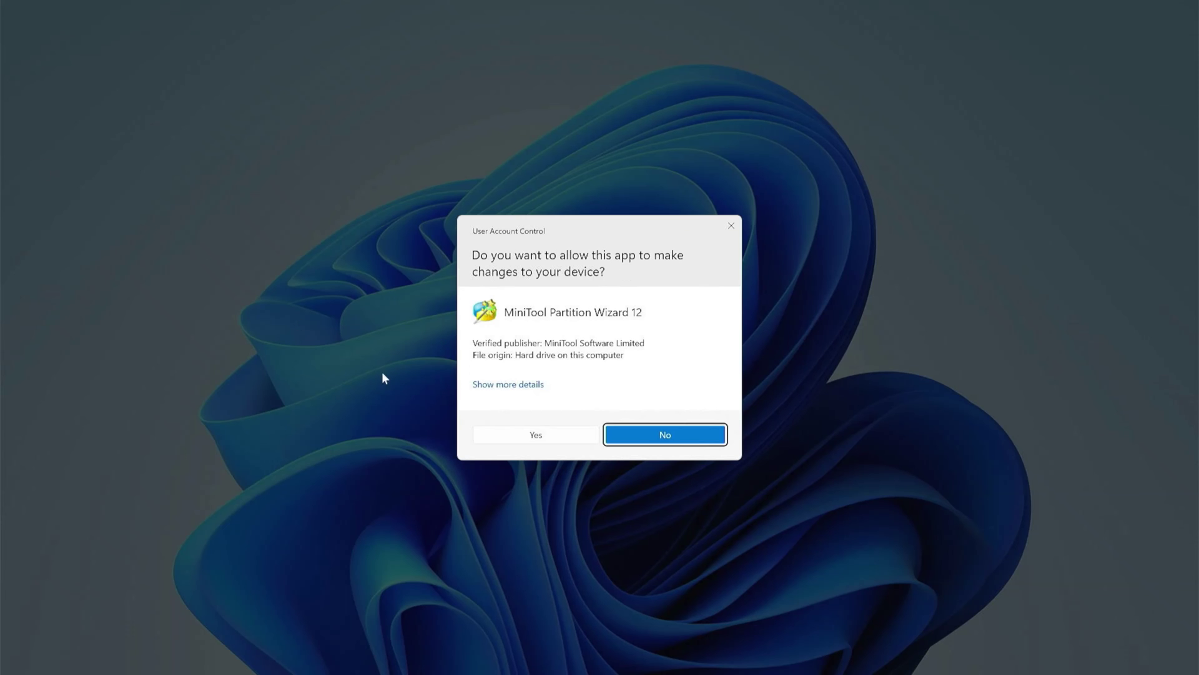
{"action": "left_click", "coordinate": [525, 435]}
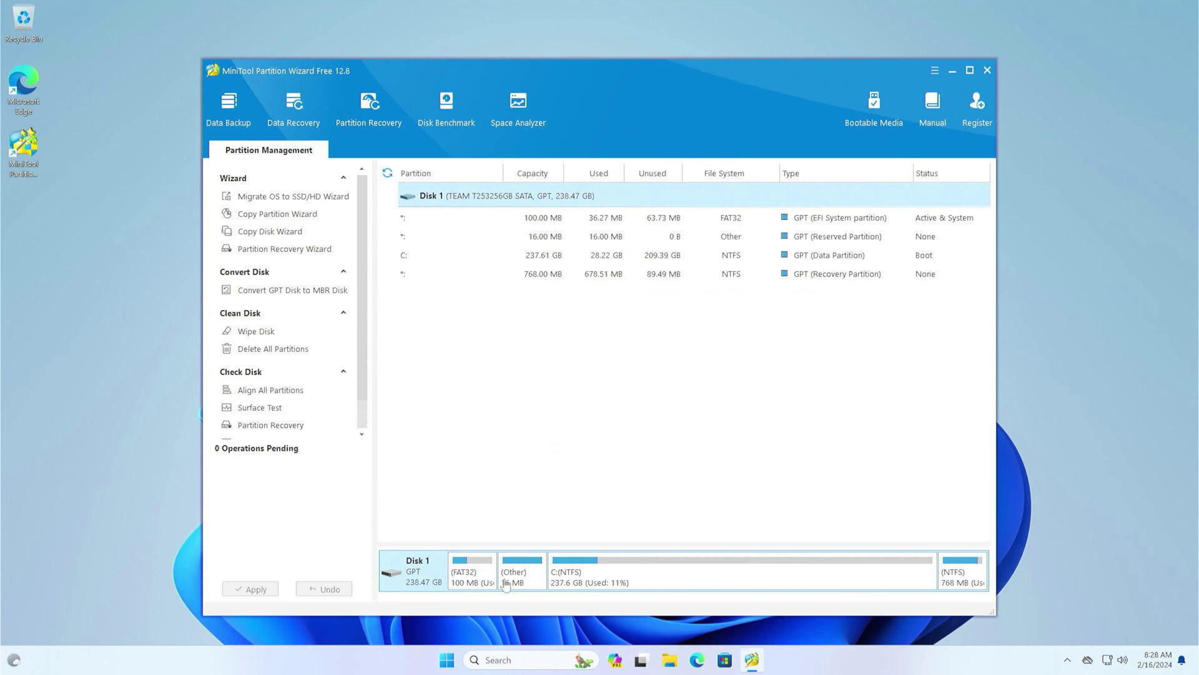
{"action": "left_click", "coordinate": [470, 583]}
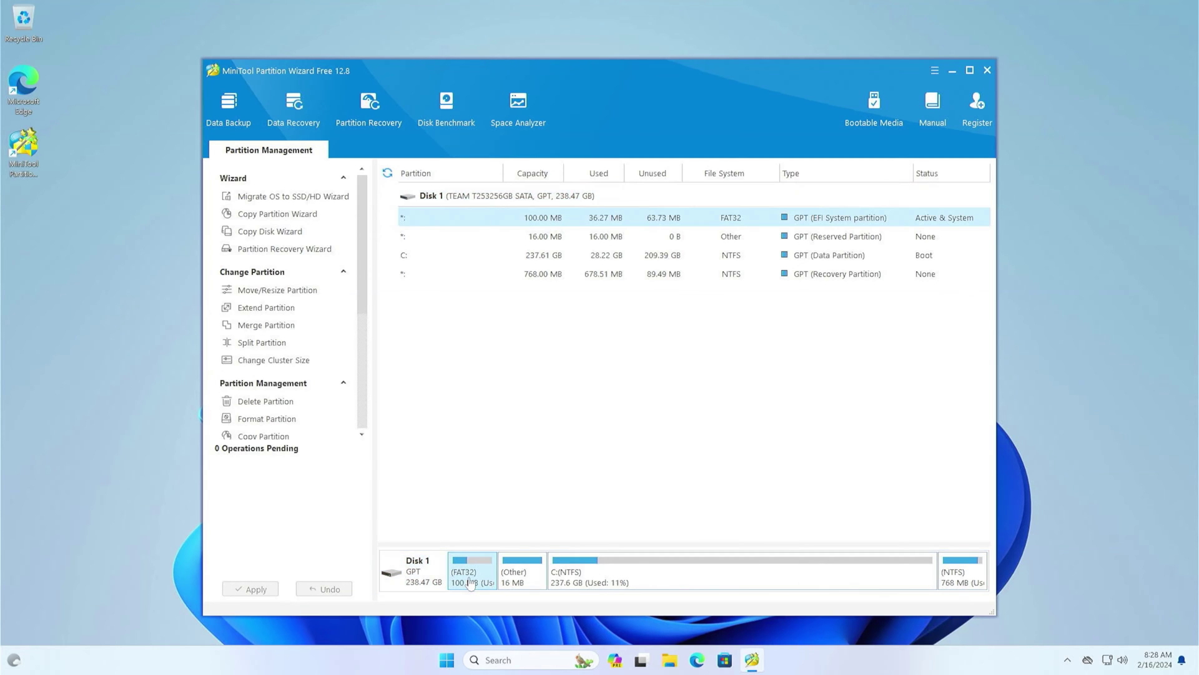
{"action": "left_click", "coordinate": [532, 583]}
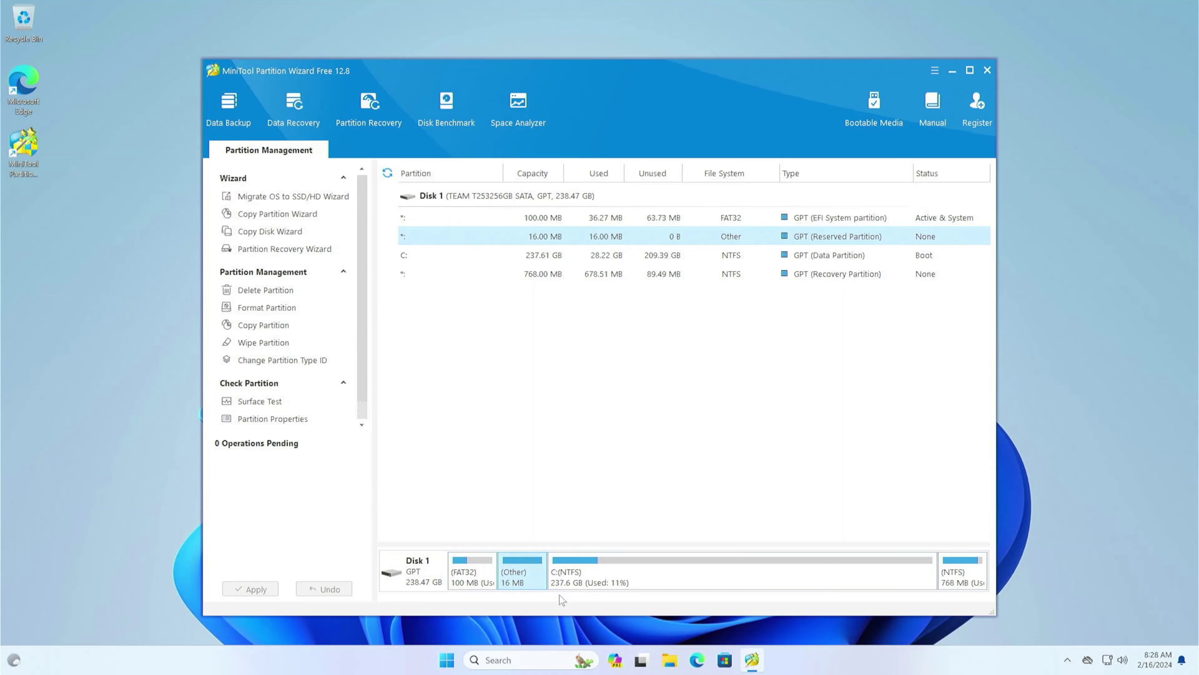
{"action": "left_click", "coordinate": [669, 581]}
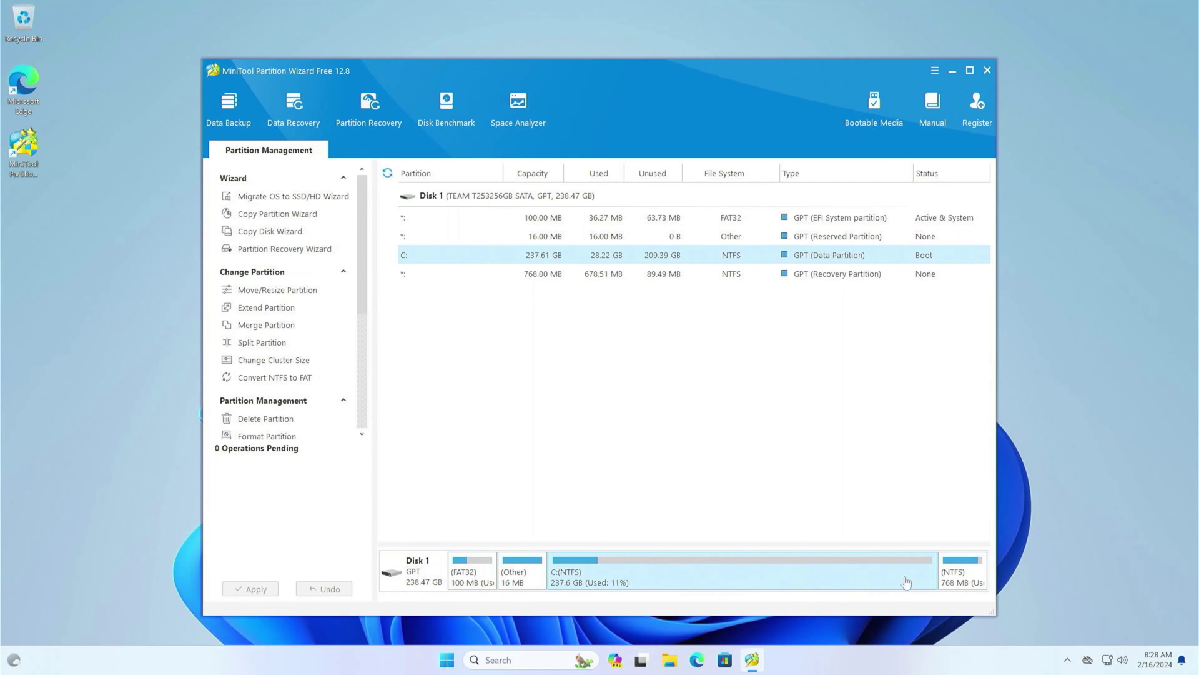
{"action": "left_click", "coordinate": [972, 585]}
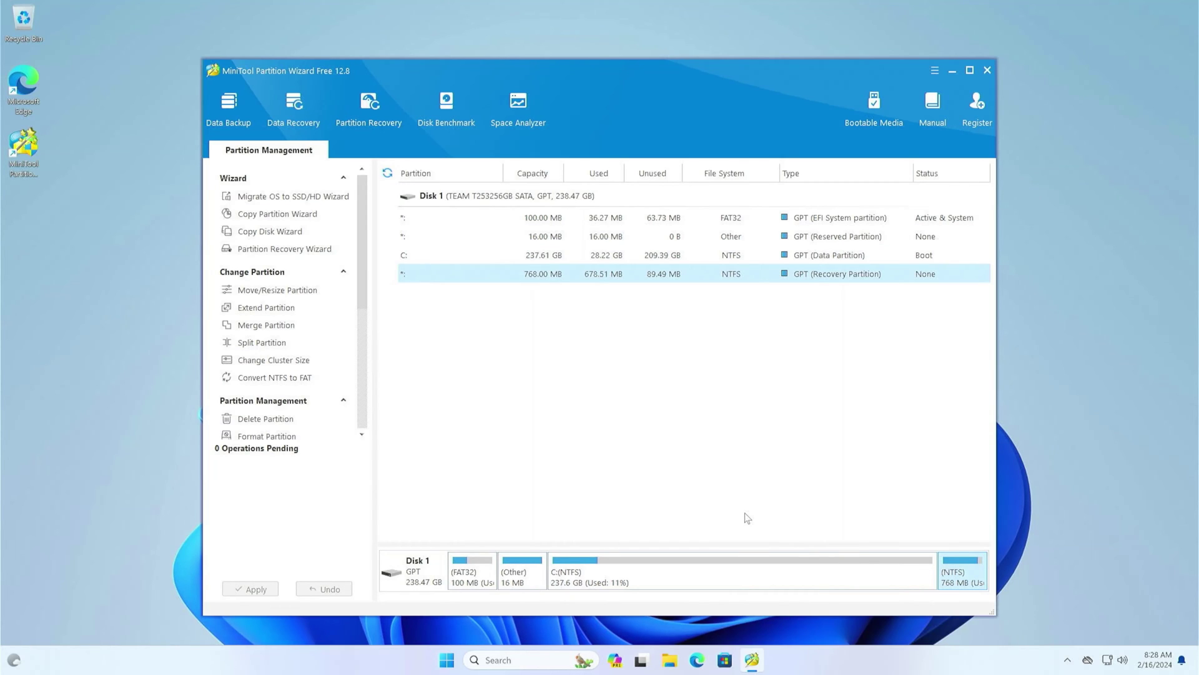
{"action": "left_click", "coordinate": [468, 579]}
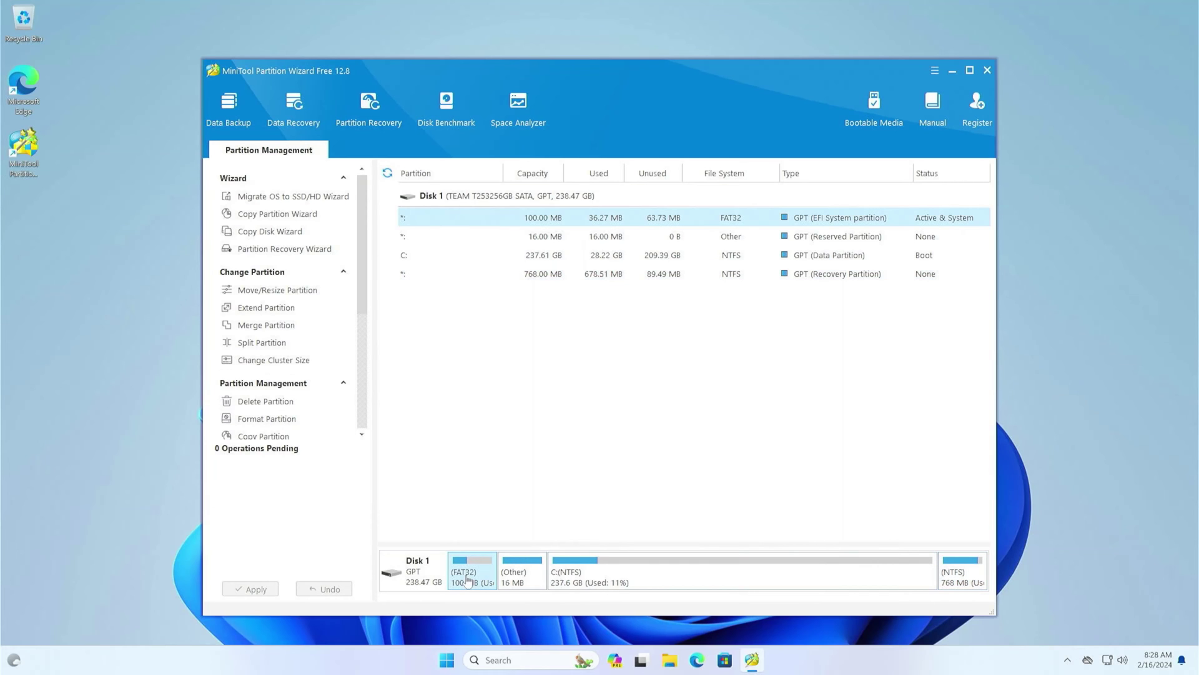
Assign drive letter D: to the 100 MB EFI System partition.
{"action": "right_click", "coordinate": [464, 581]}
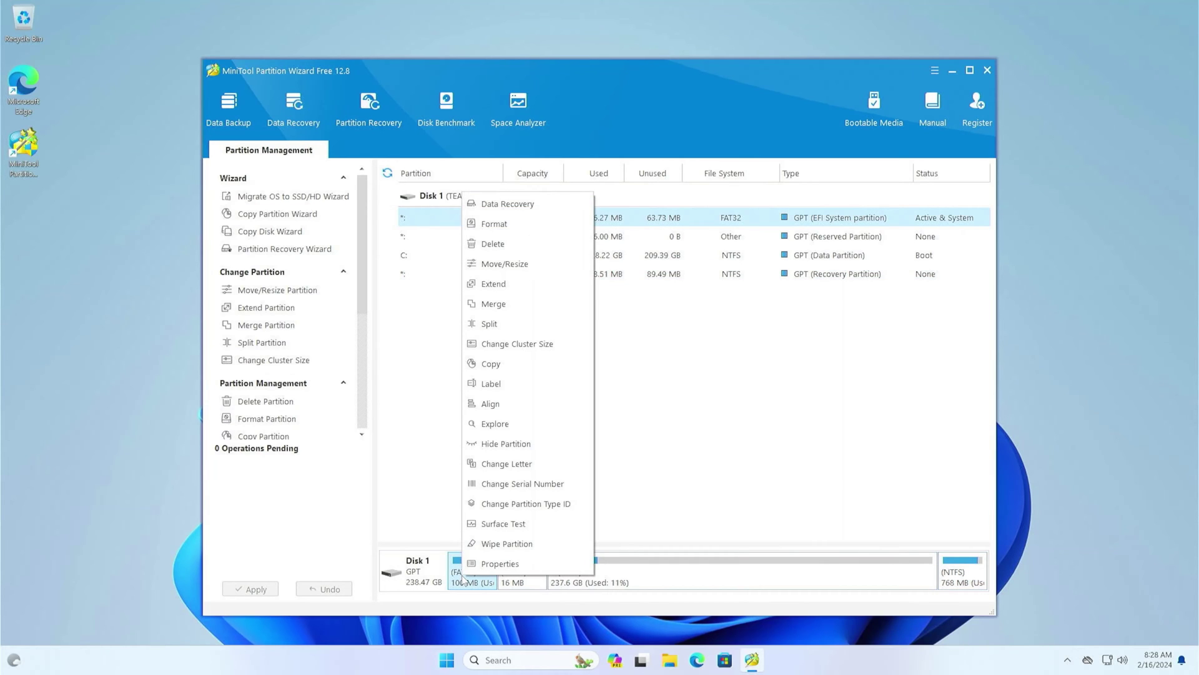
{"action": "left_click", "coordinate": [506, 464]}
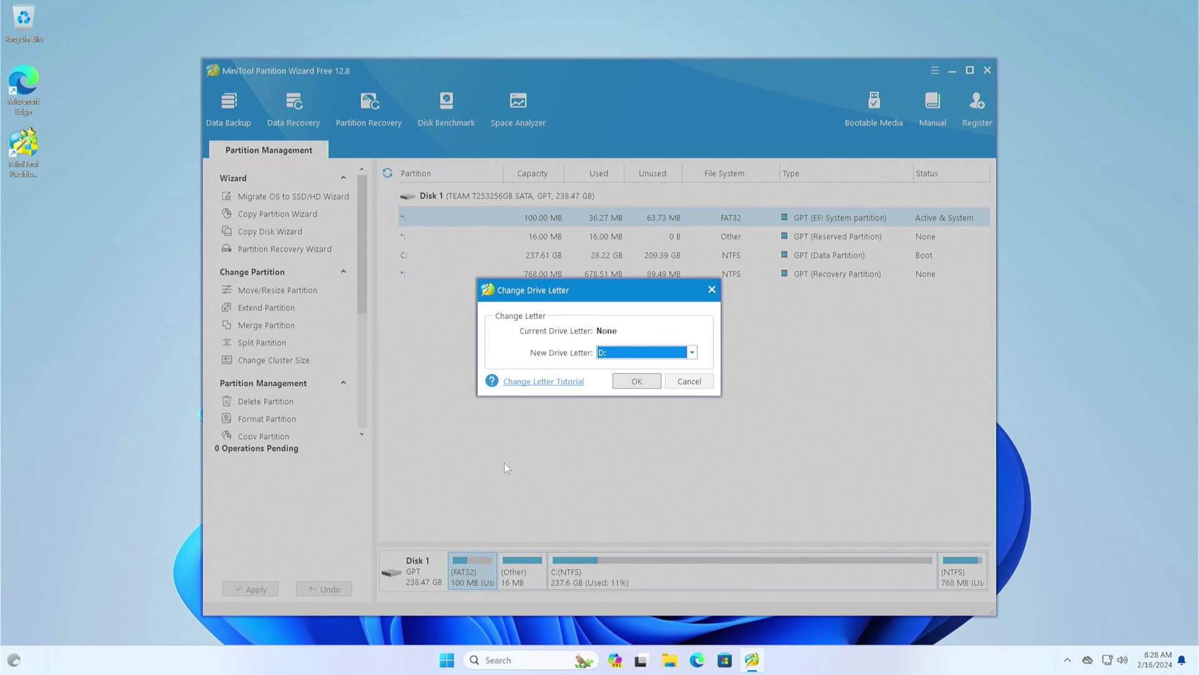
{"action": "left_click", "coordinate": [692, 353]}
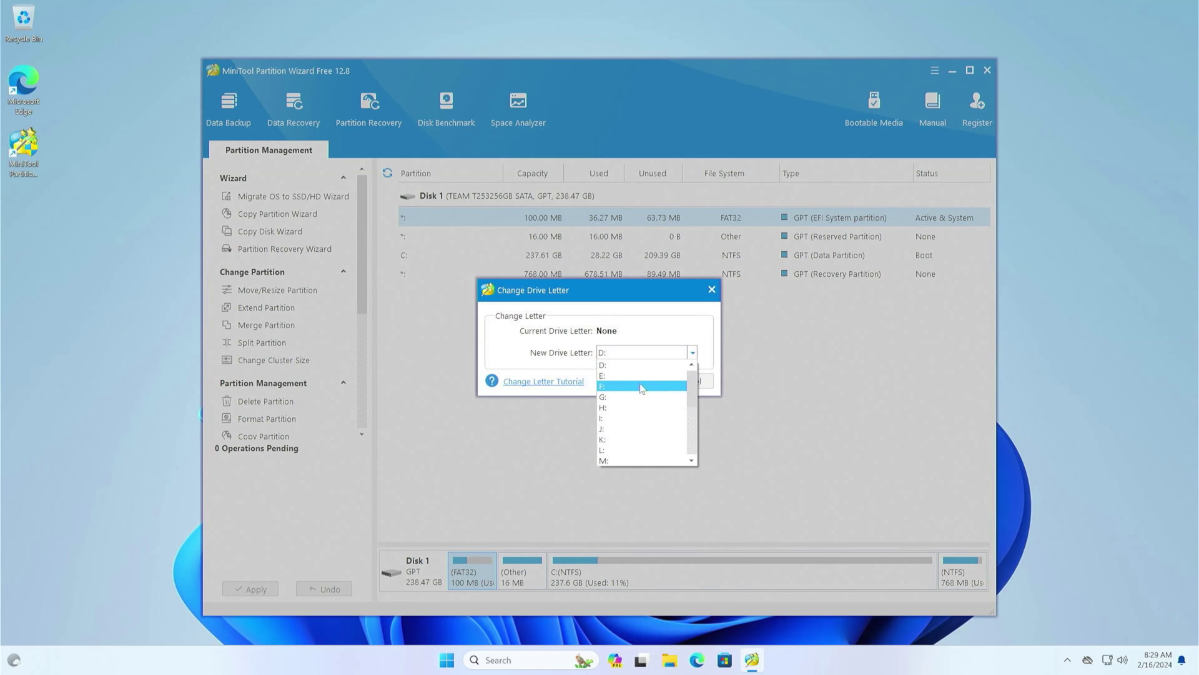
{"action": "left_click", "coordinate": [628, 367]}
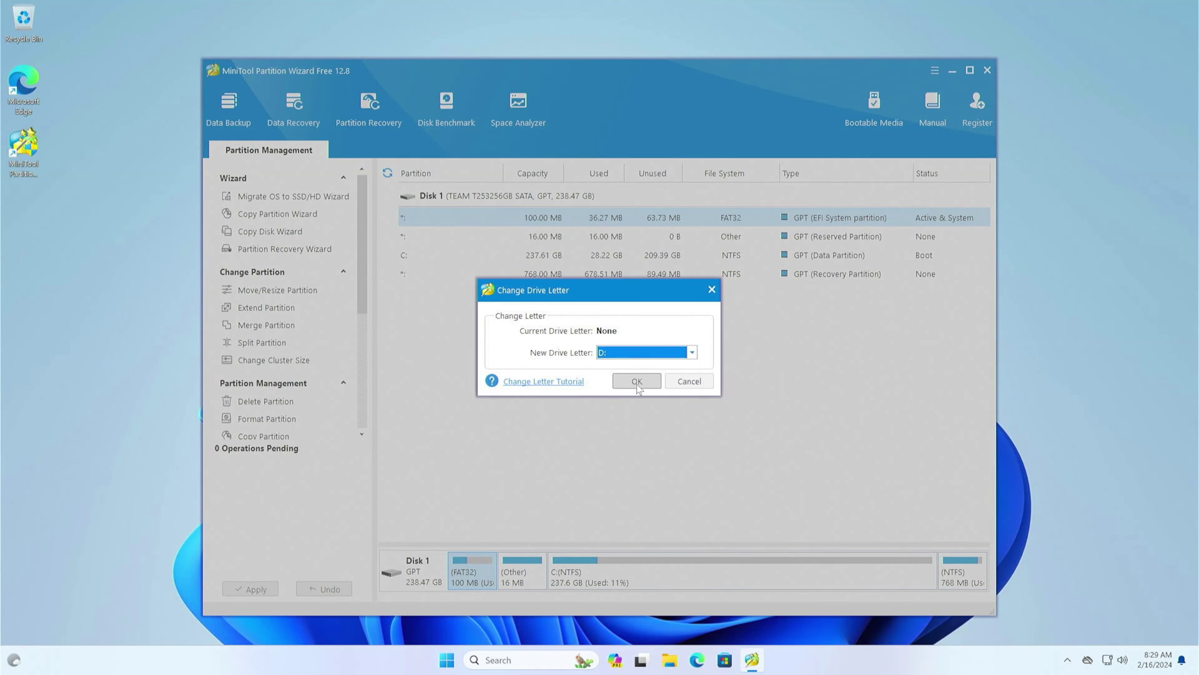
{"action": "left_click", "coordinate": [637, 382]}
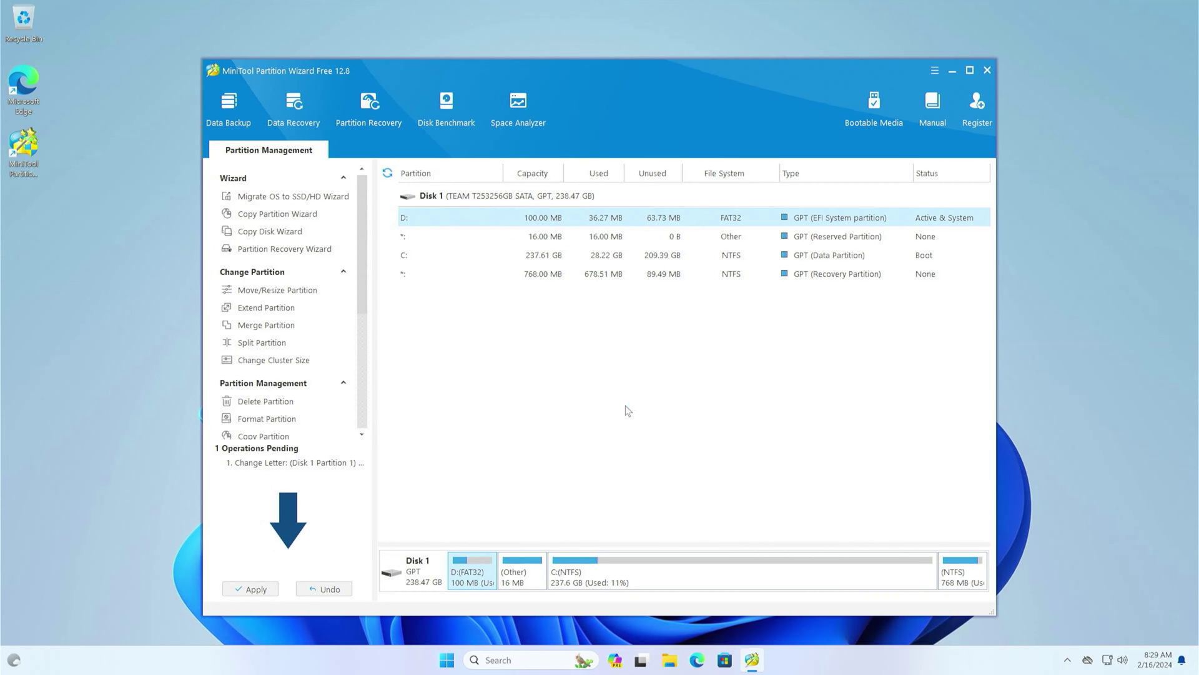
Apply the pending drive letter change, dismiss the success message, and quit the program.
{"action": "left_click", "coordinate": [268, 587]}
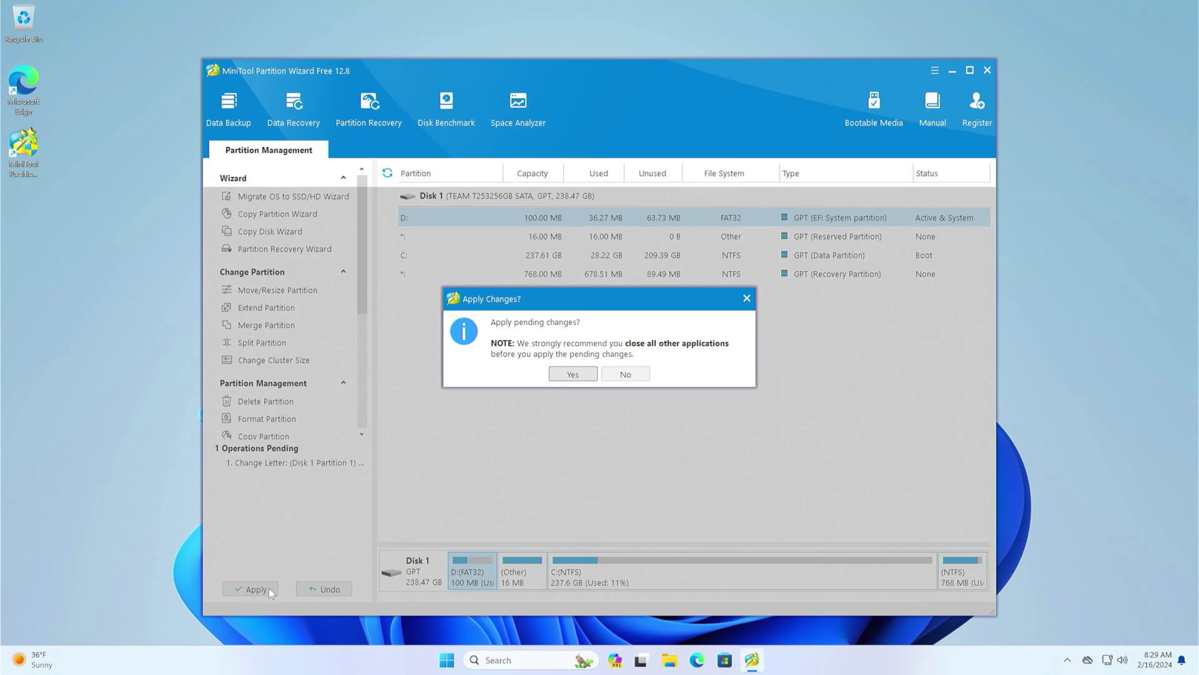
{"action": "left_click", "coordinate": [584, 377]}
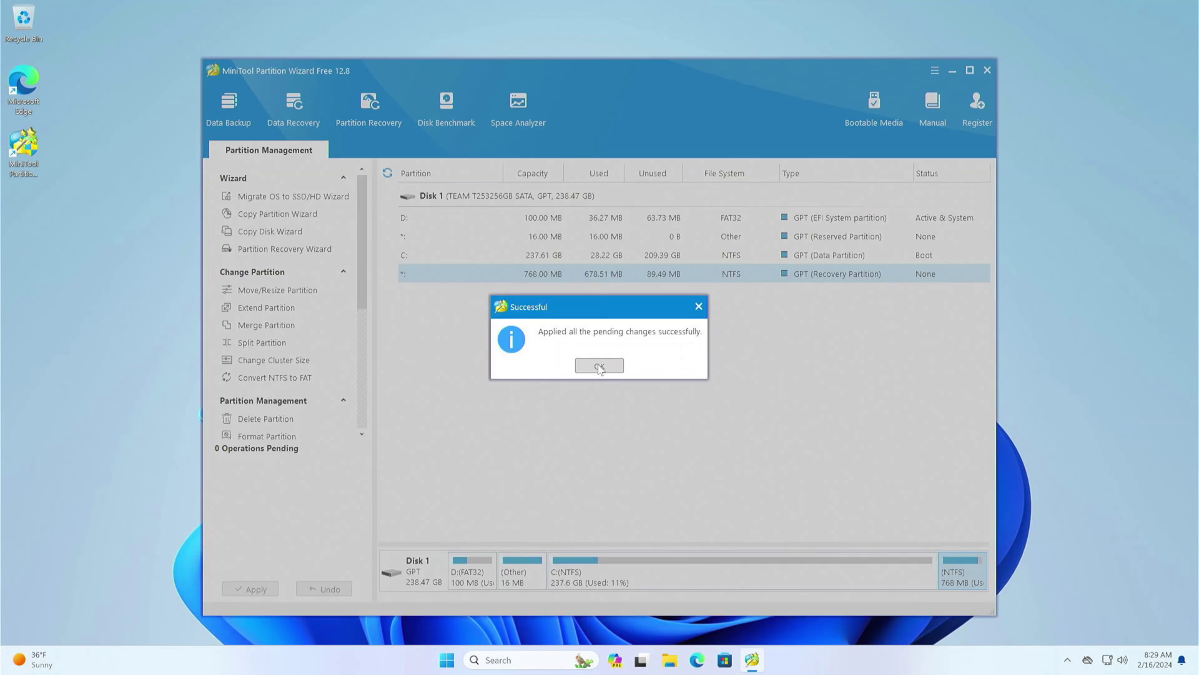
{"action": "left_click", "coordinate": [599, 366]}
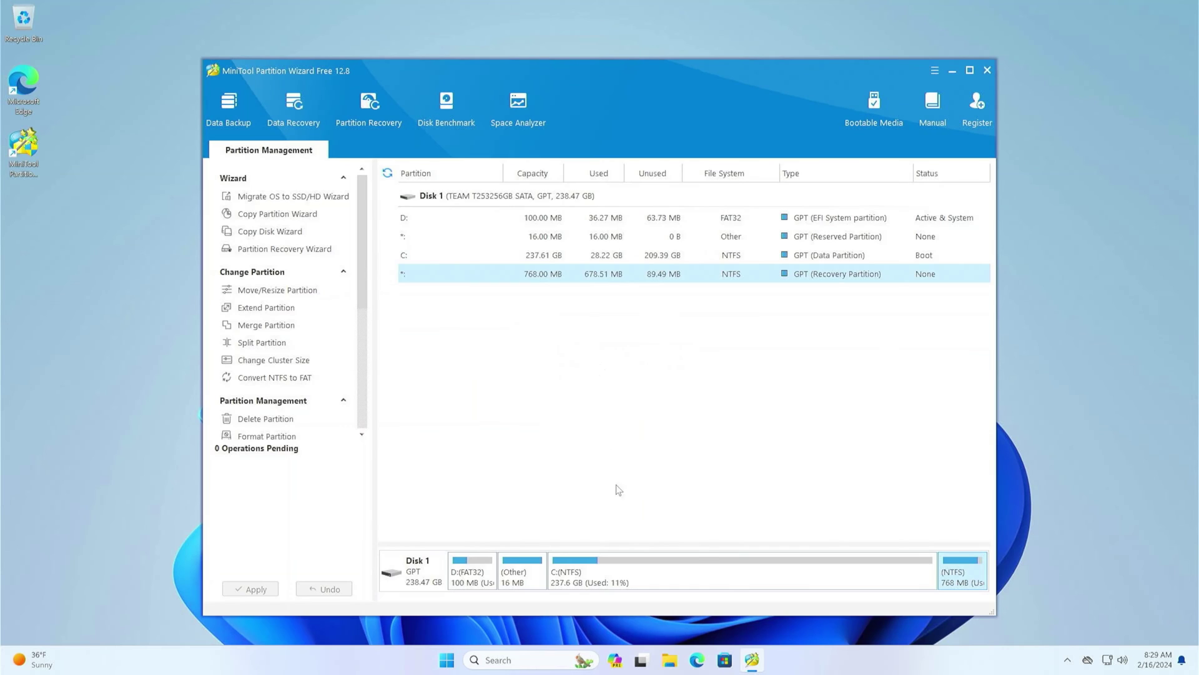
{"action": "left_click", "coordinate": [988, 70]}
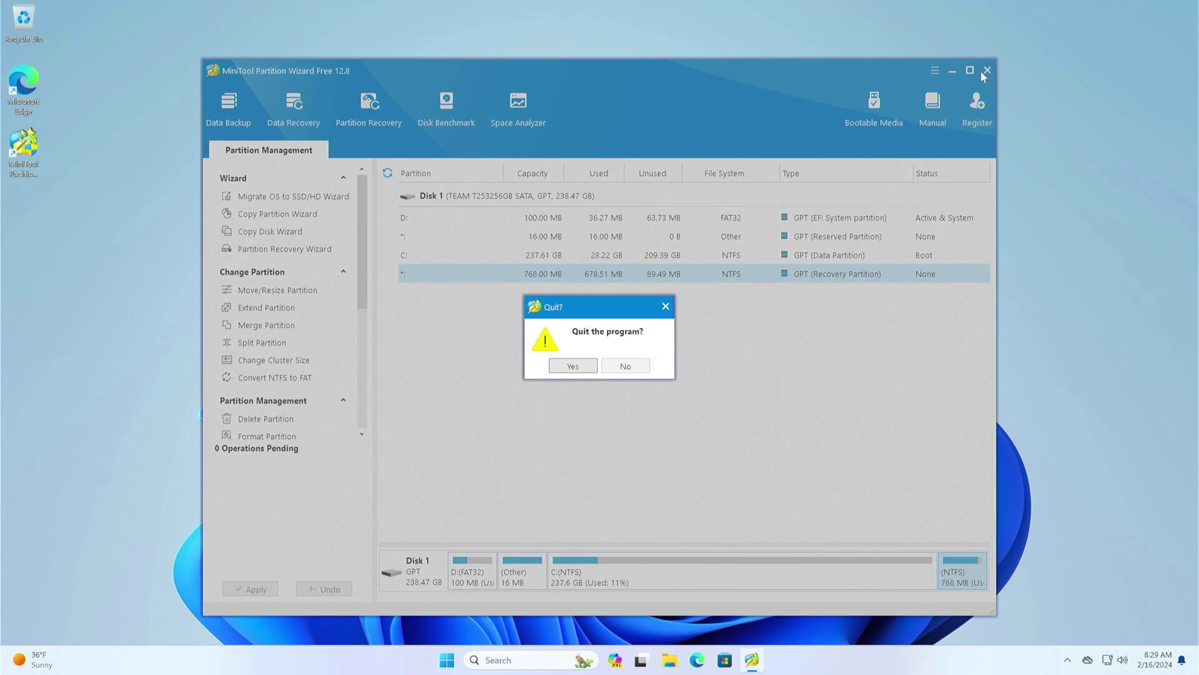
{"action": "left_click", "coordinate": [574, 367]}
{"action": "left_click", "coordinate": [683, 661]}
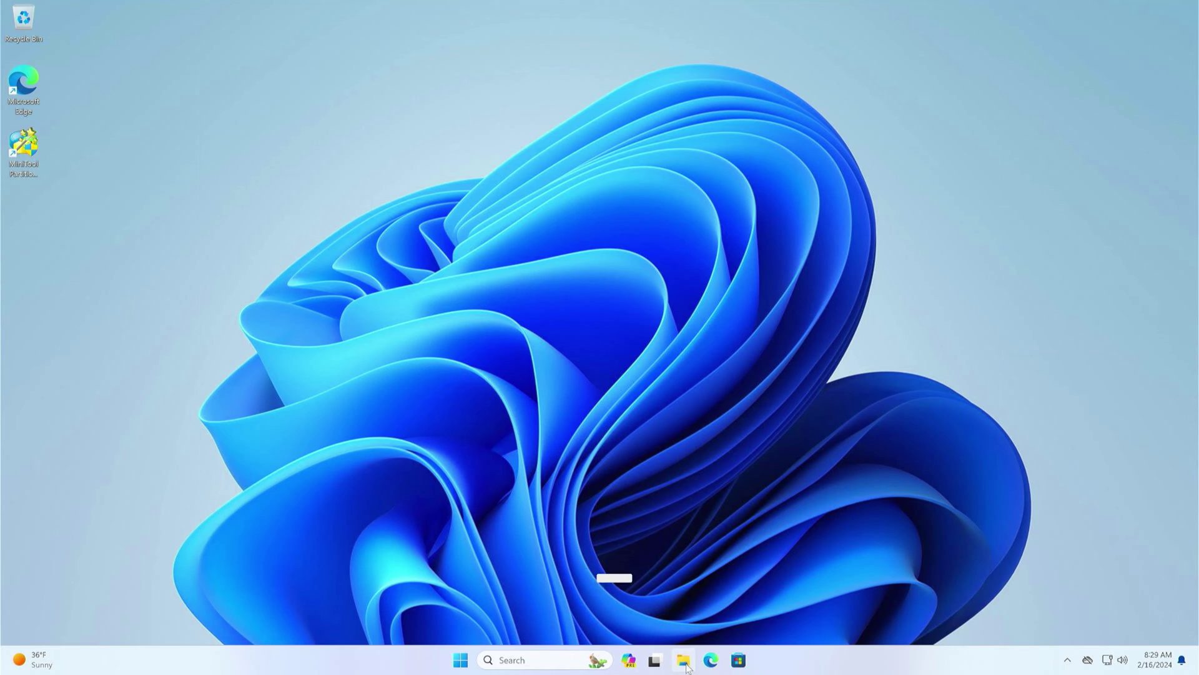
{"action": "left_click", "coordinate": [297, 448]}
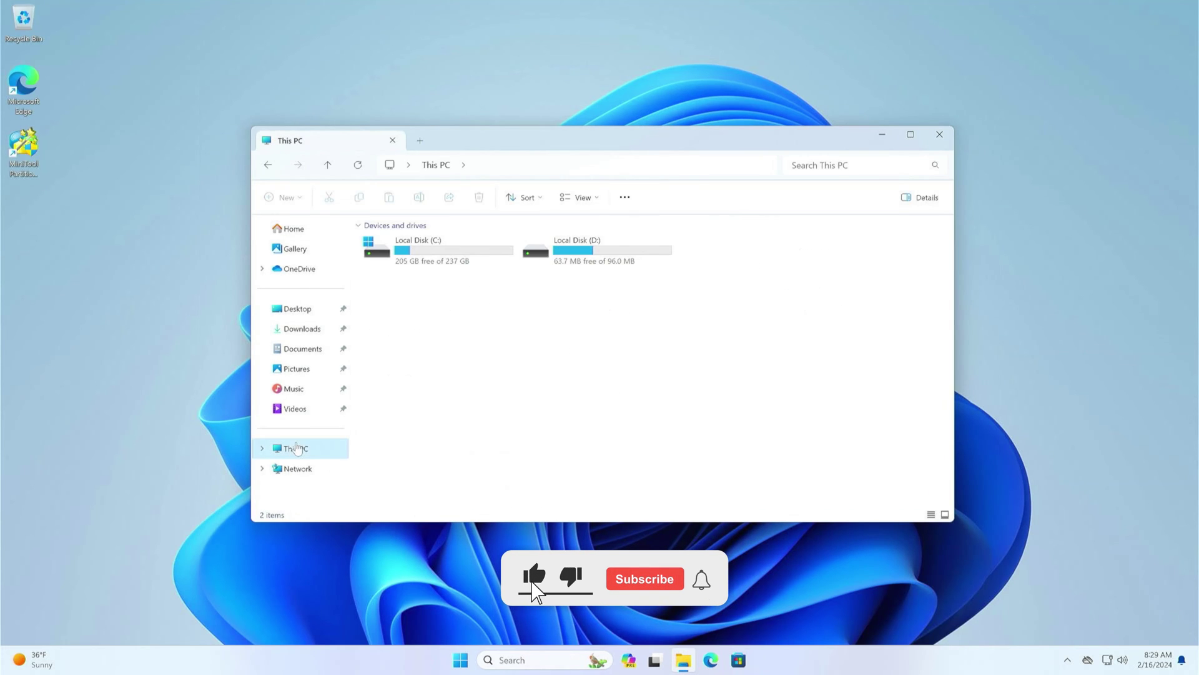
{"action": "left_click", "coordinate": [463, 254]}
{"action": "left_click", "coordinate": [600, 252]}
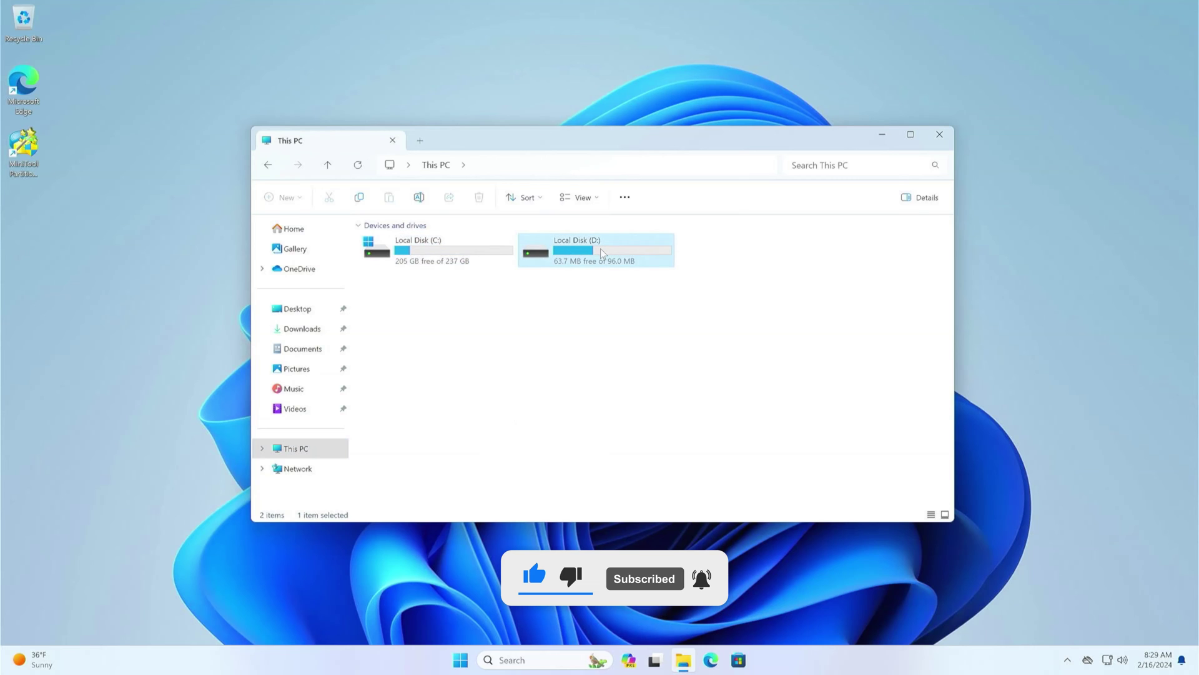
{"action": "double_click", "coordinate": [601, 252]}
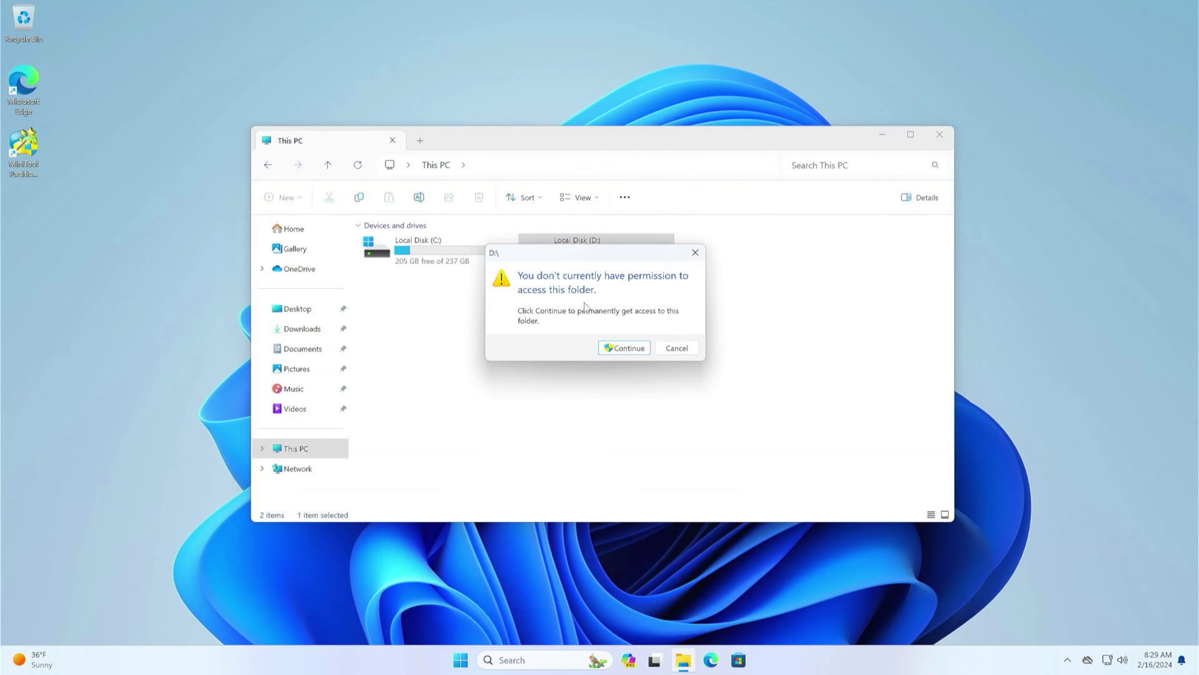
{"action": "left_click", "coordinate": [669, 348]}
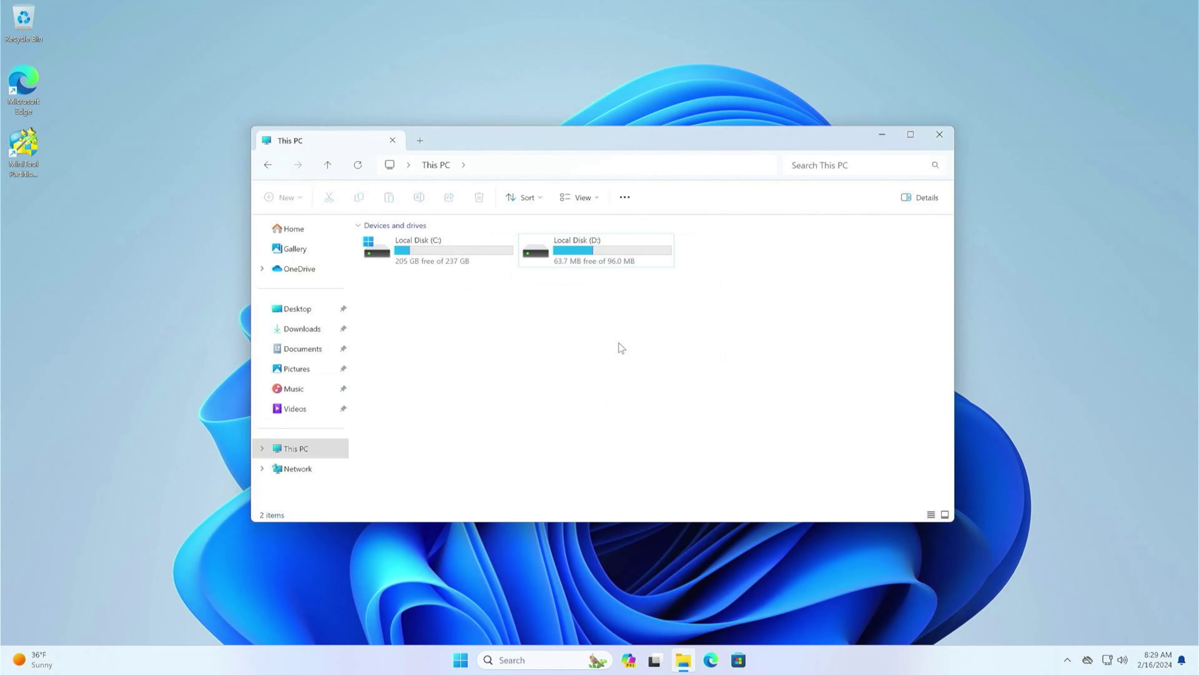
{"action": "left_click", "coordinate": [940, 134]}
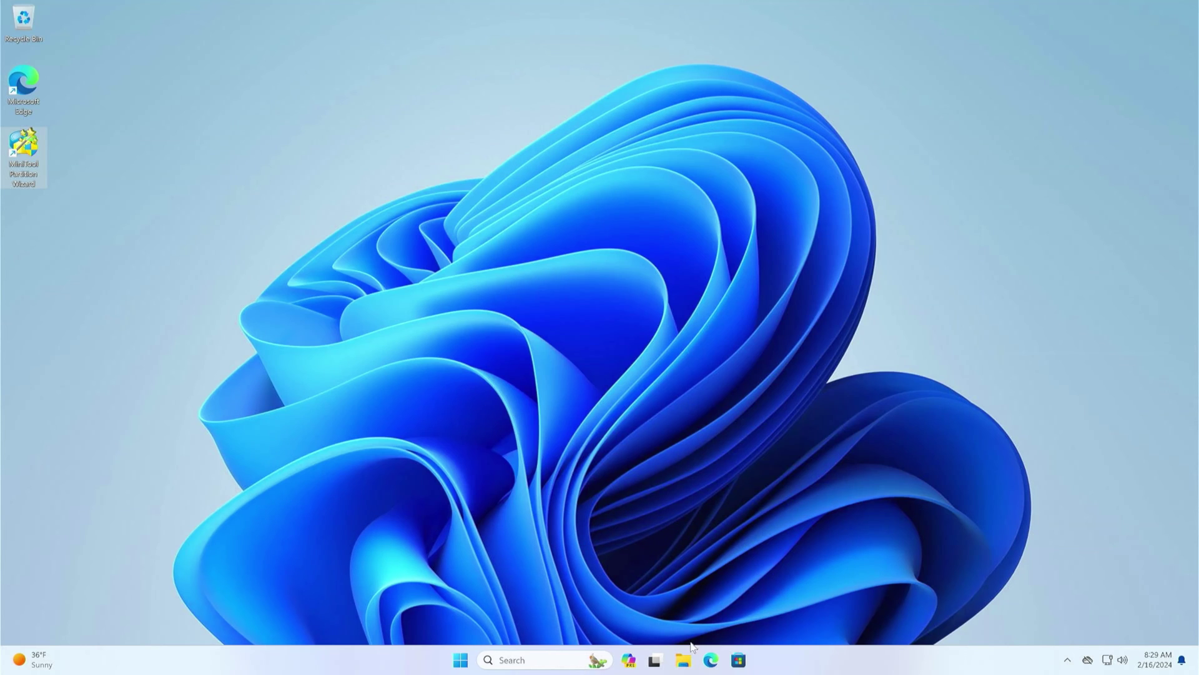
Search the web for 'explorer++' in Microsoft Edge.
{"action": "left_click", "coordinate": [710, 659]}
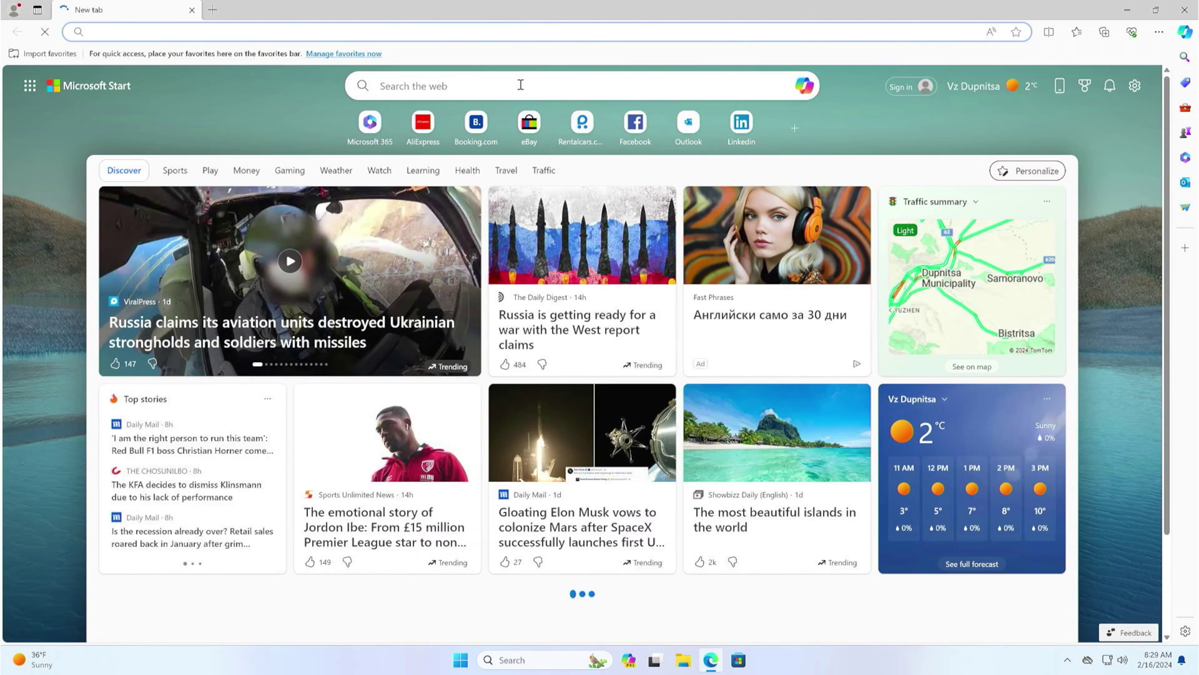
{"action": "left_click", "coordinate": [520, 85]}
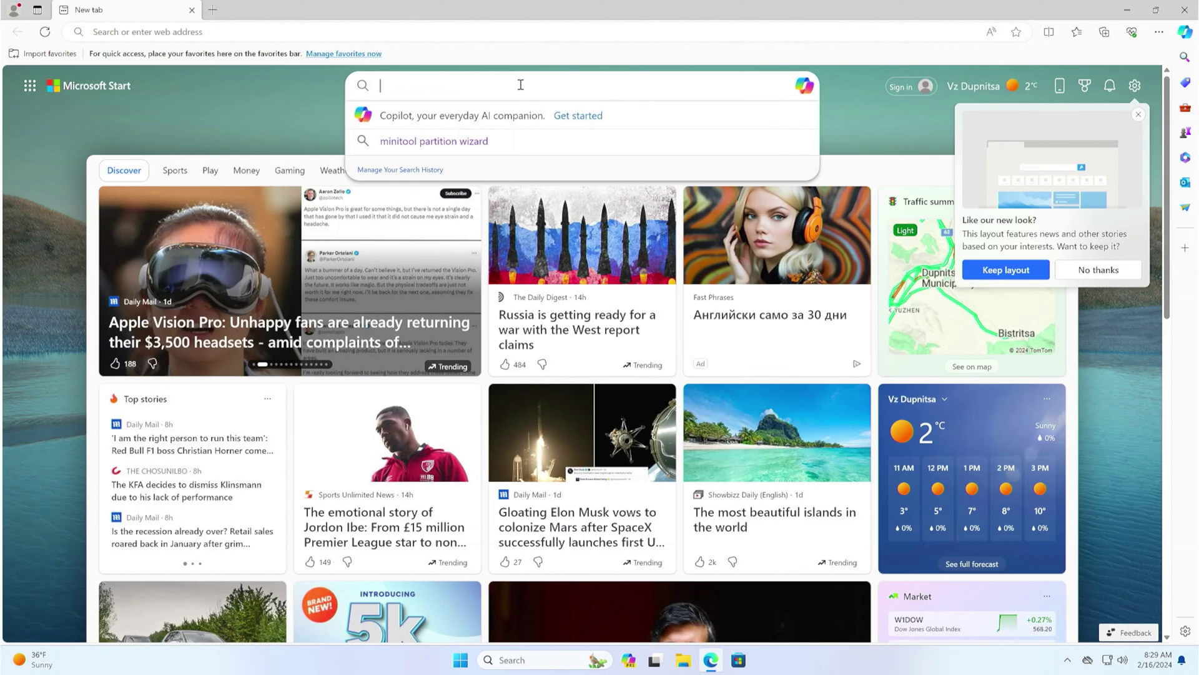
{"action": "type", "text": "explo"}
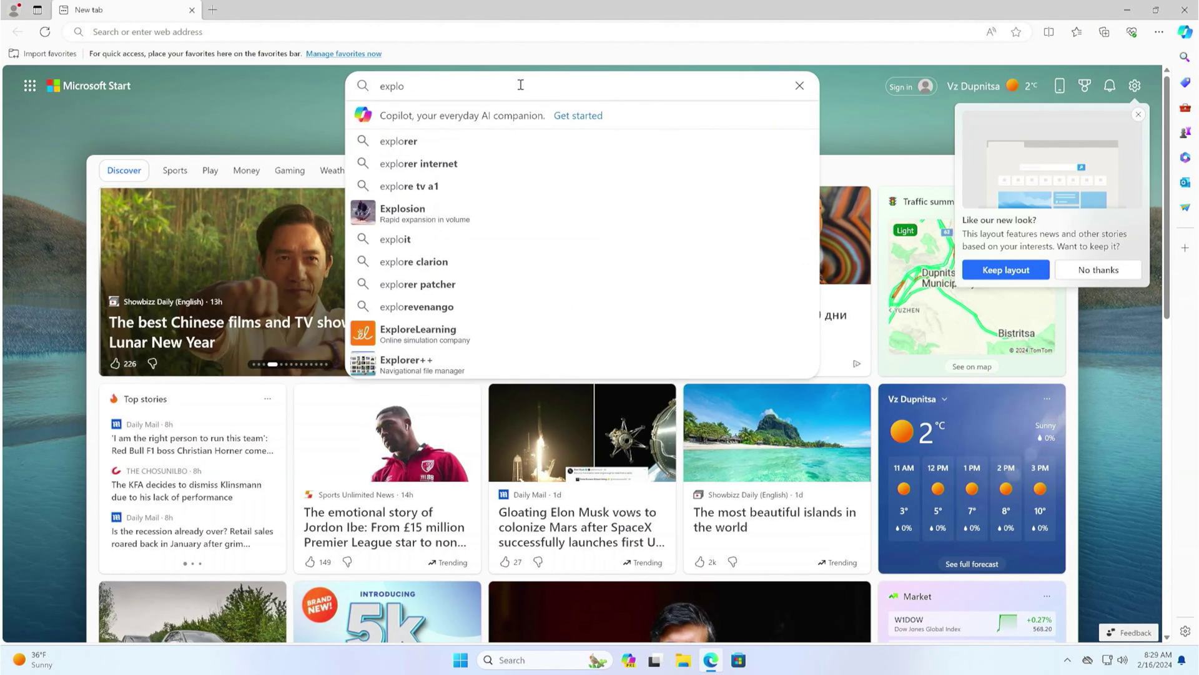
{"action": "type", "text": "rer++"}
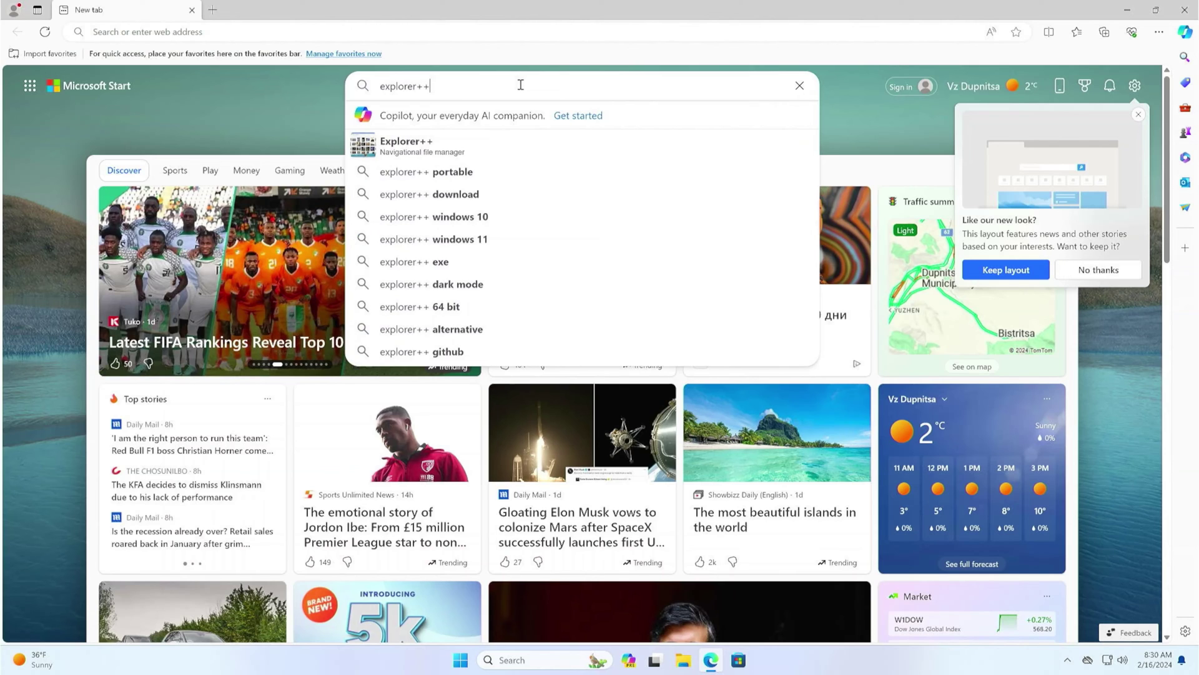
{"action": "key", "text": "Return"}
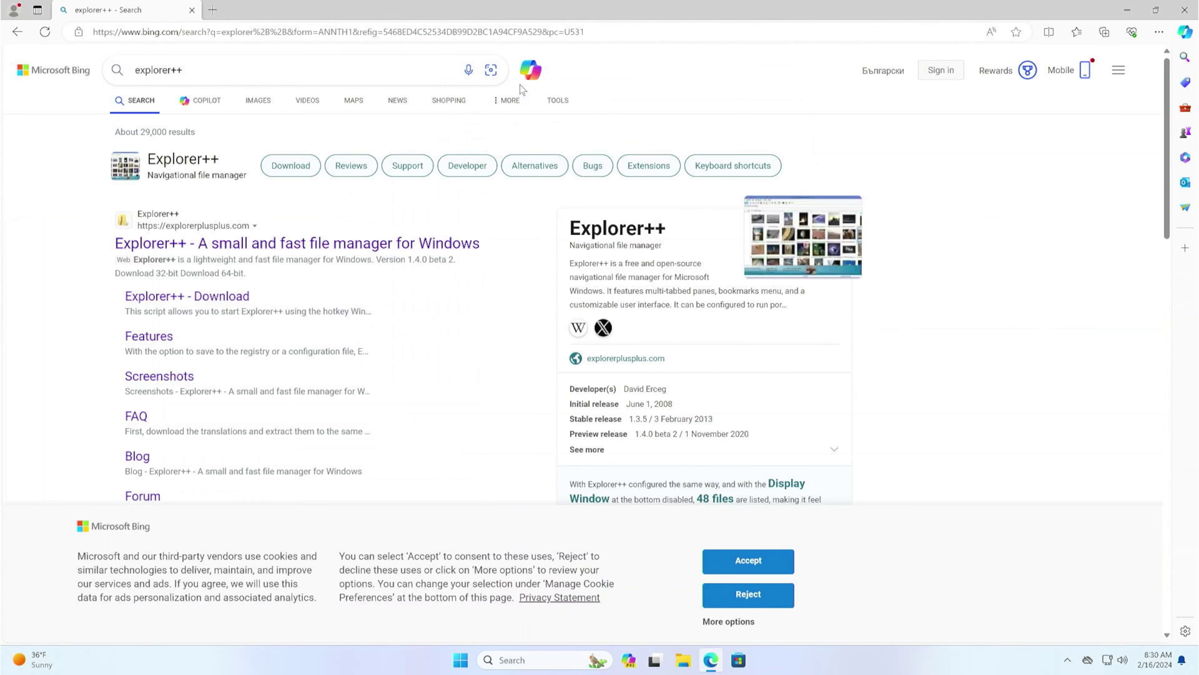
Accept cookies and download the 64-bit Explorer++ build from its download page.
{"action": "left_click", "coordinate": [727, 567]}
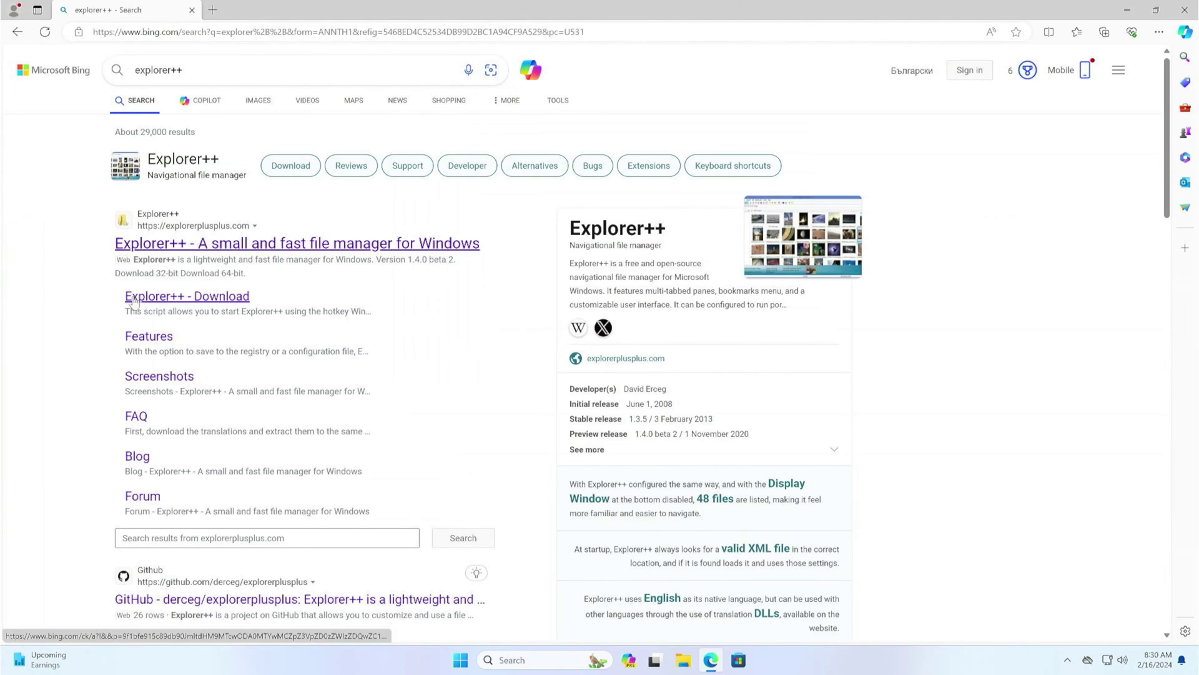
{"action": "left_click", "coordinate": [165, 298]}
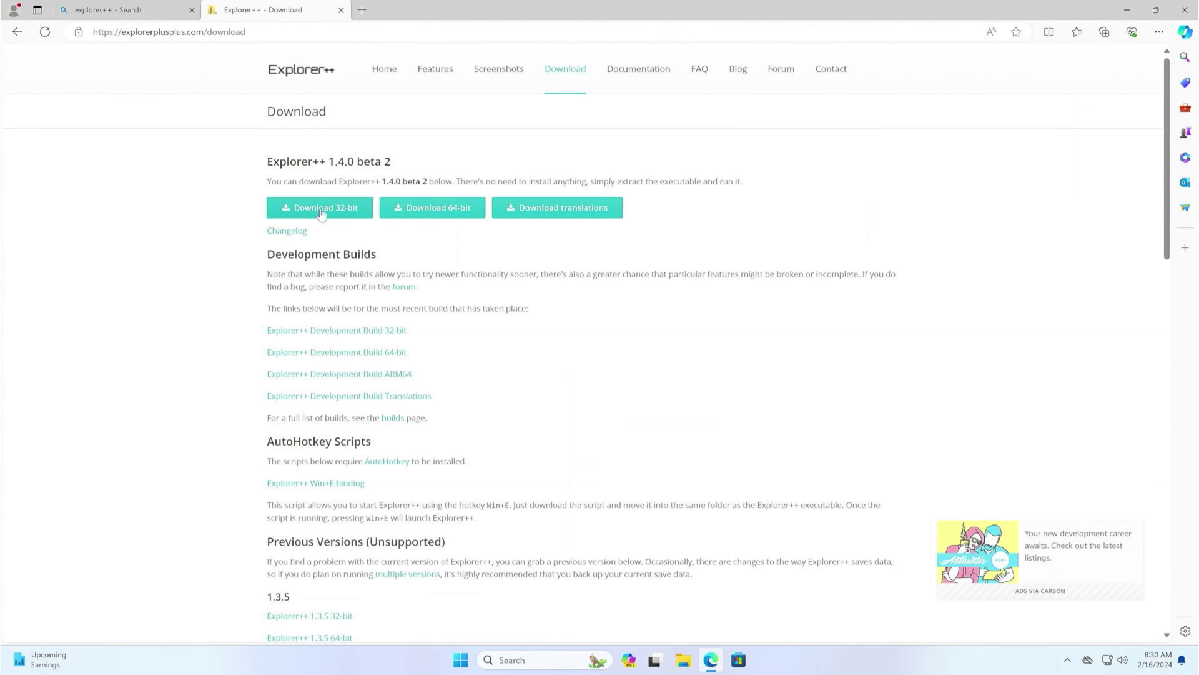
{"action": "left_click", "coordinate": [431, 212]}
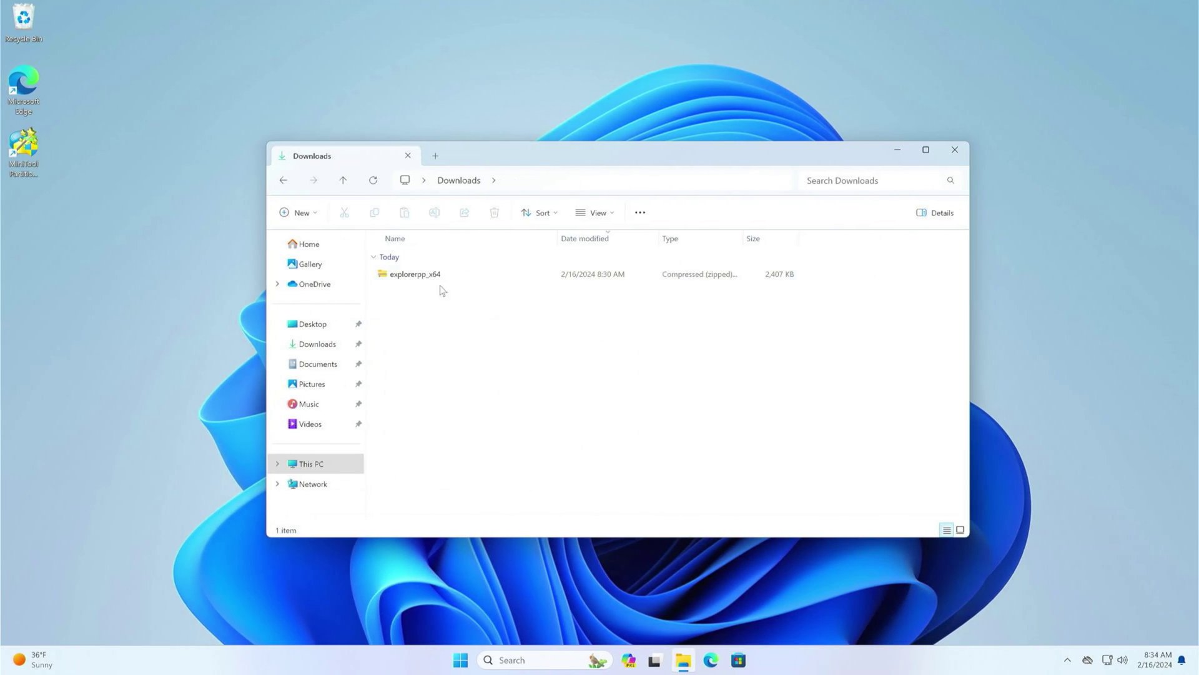
Extract the explorerpp_x64 zip into the Downloads folder.
{"action": "left_click", "coordinate": [411, 276]}
{"action": "right_click", "coordinate": [411, 276]}
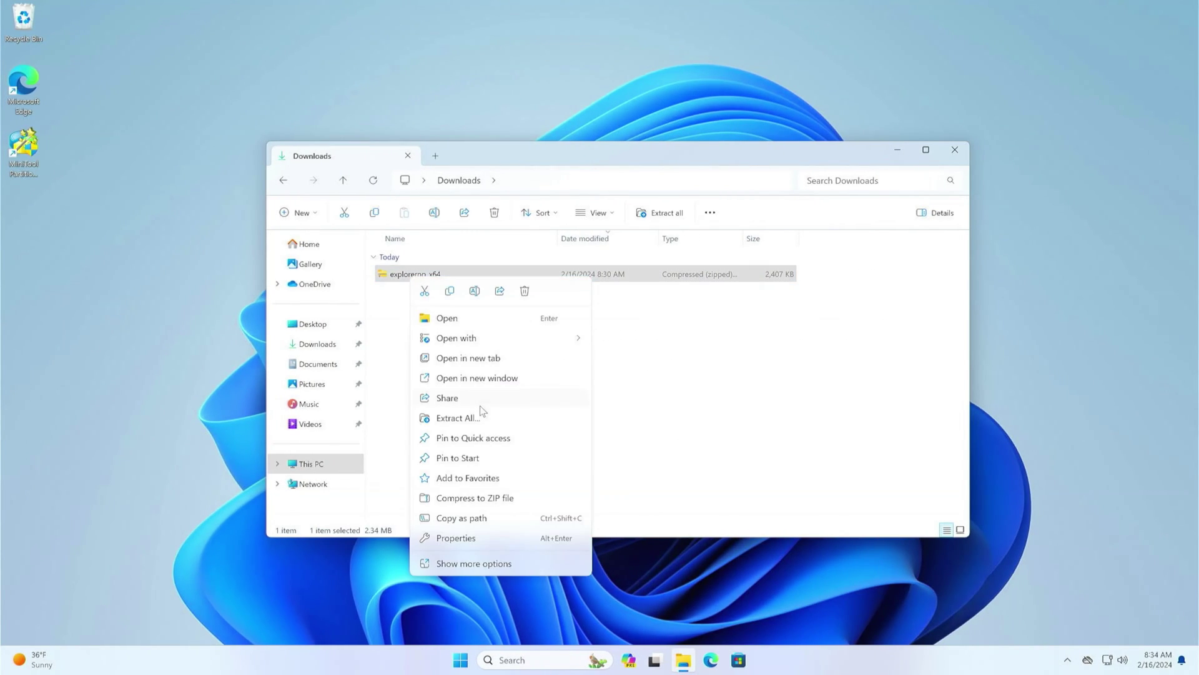
{"action": "left_click", "coordinate": [447, 418]}
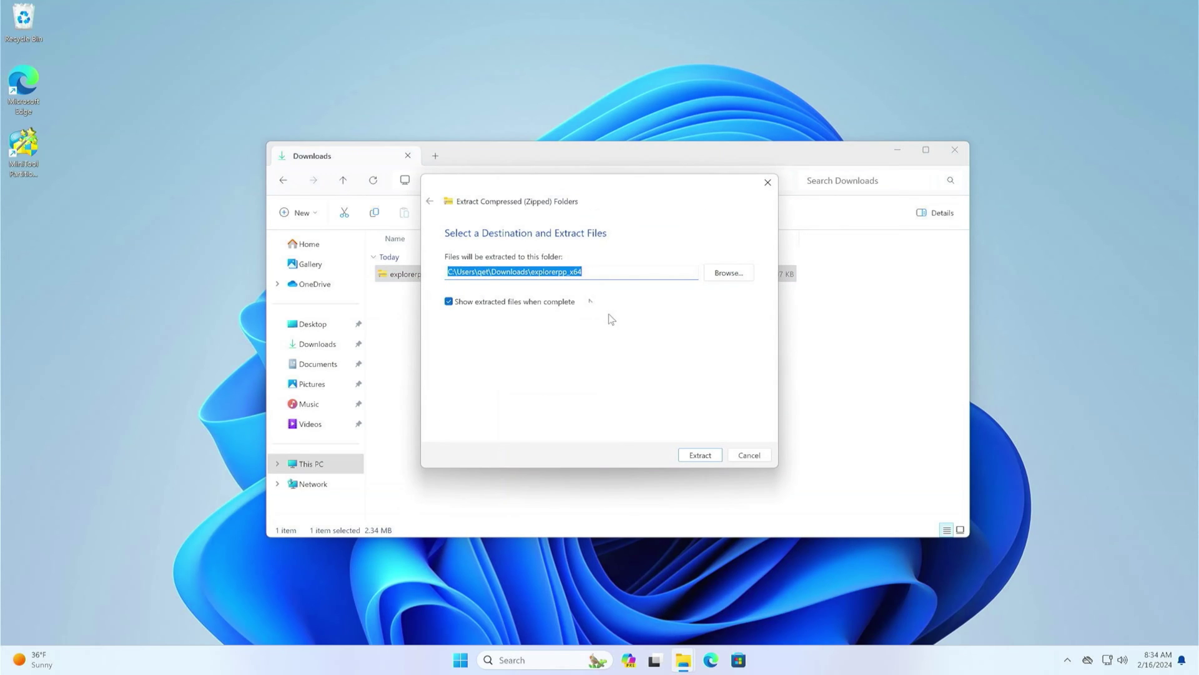
{"action": "left_click", "coordinate": [700, 455]}
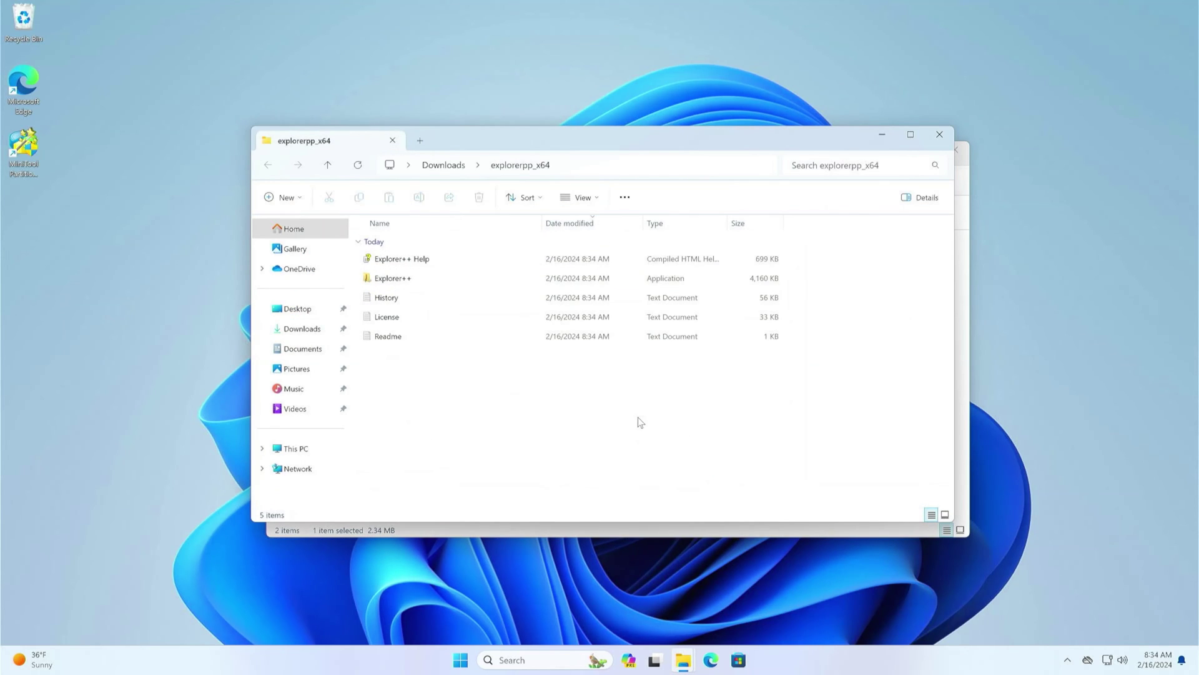
{"action": "left_click", "coordinate": [940, 135]}
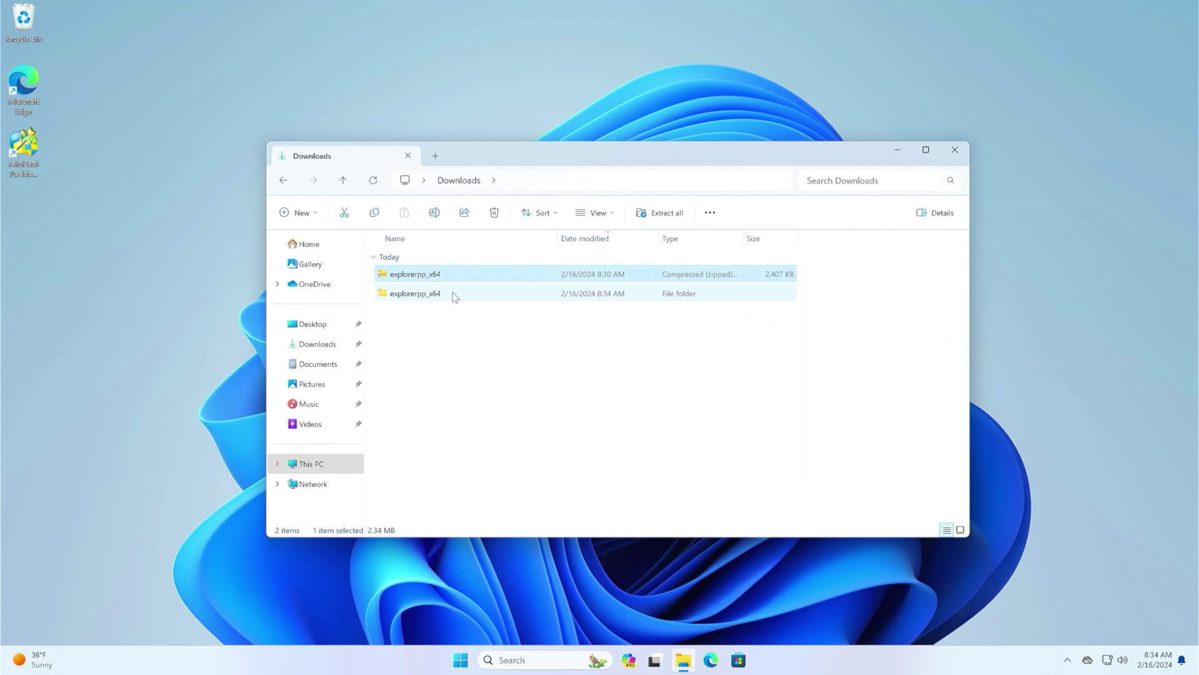
Delete the explorerpp_x64 zip and copy the extracted explorerpp_x64 folder.
{"action": "right_click", "coordinate": [396, 277]}
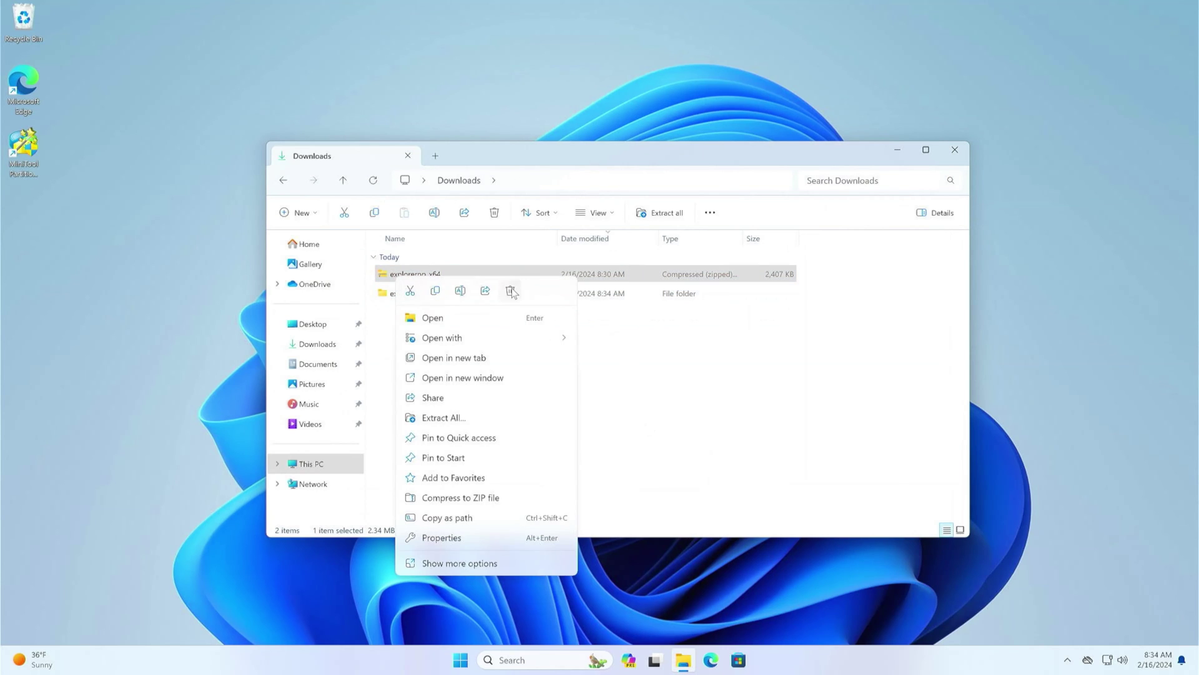
{"action": "left_click", "coordinate": [511, 291]}
{"action": "left_click", "coordinate": [407, 281]}
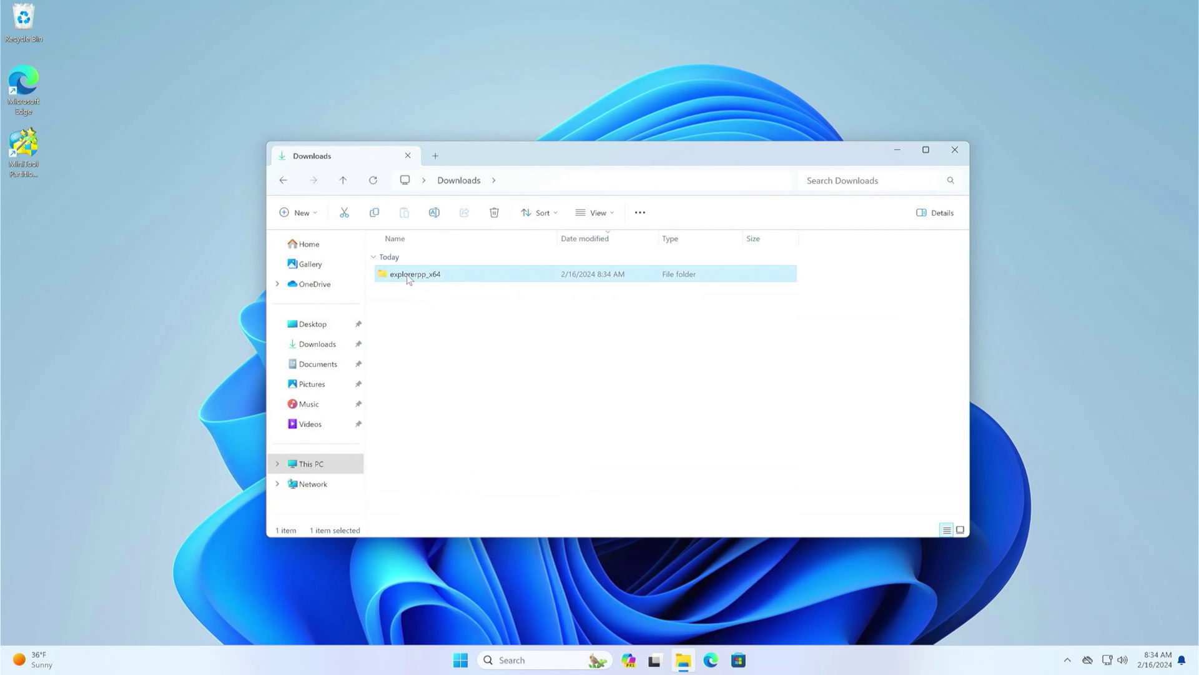
{"action": "right_click", "coordinate": [410, 280]}
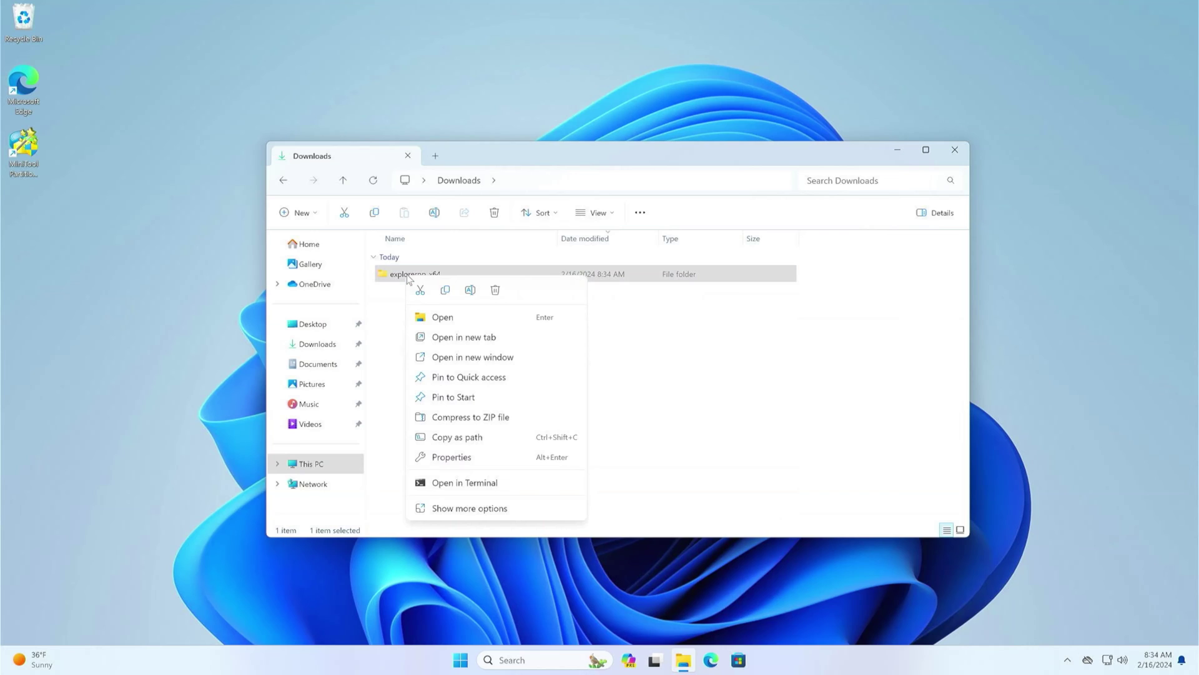
{"action": "left_click", "coordinate": [446, 291]}
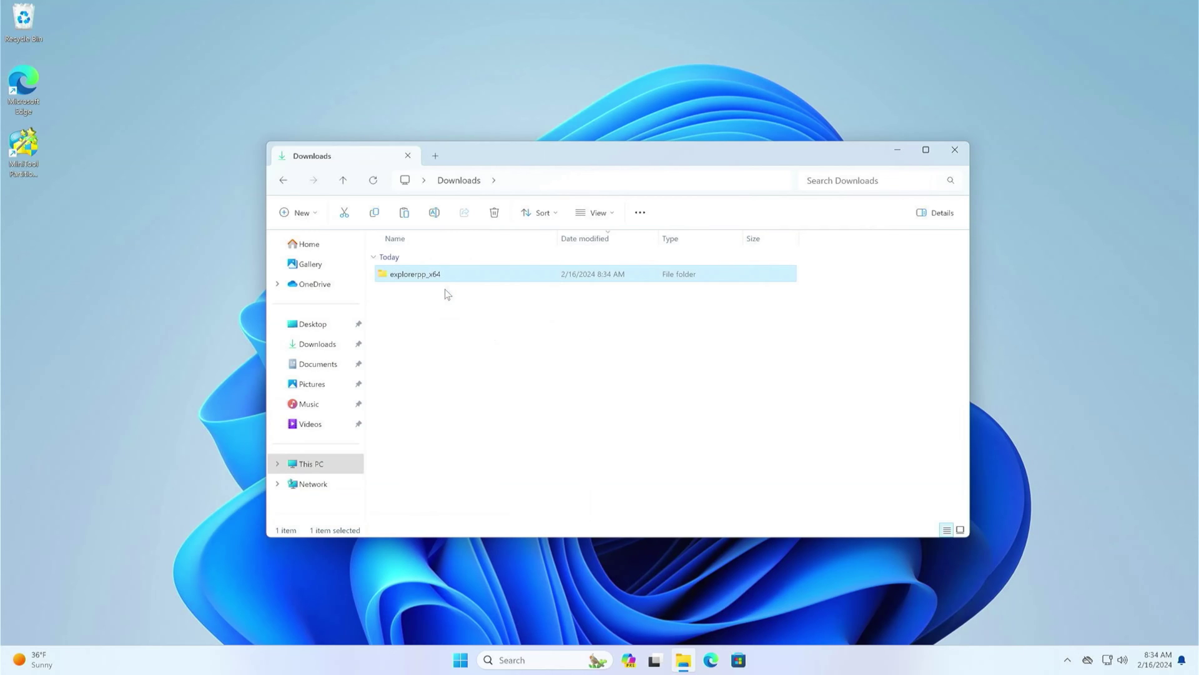
Paste the explorerpp_x64 folder into C:\Program Files, granting administrator permission.
{"action": "left_click", "coordinate": [311, 464]}
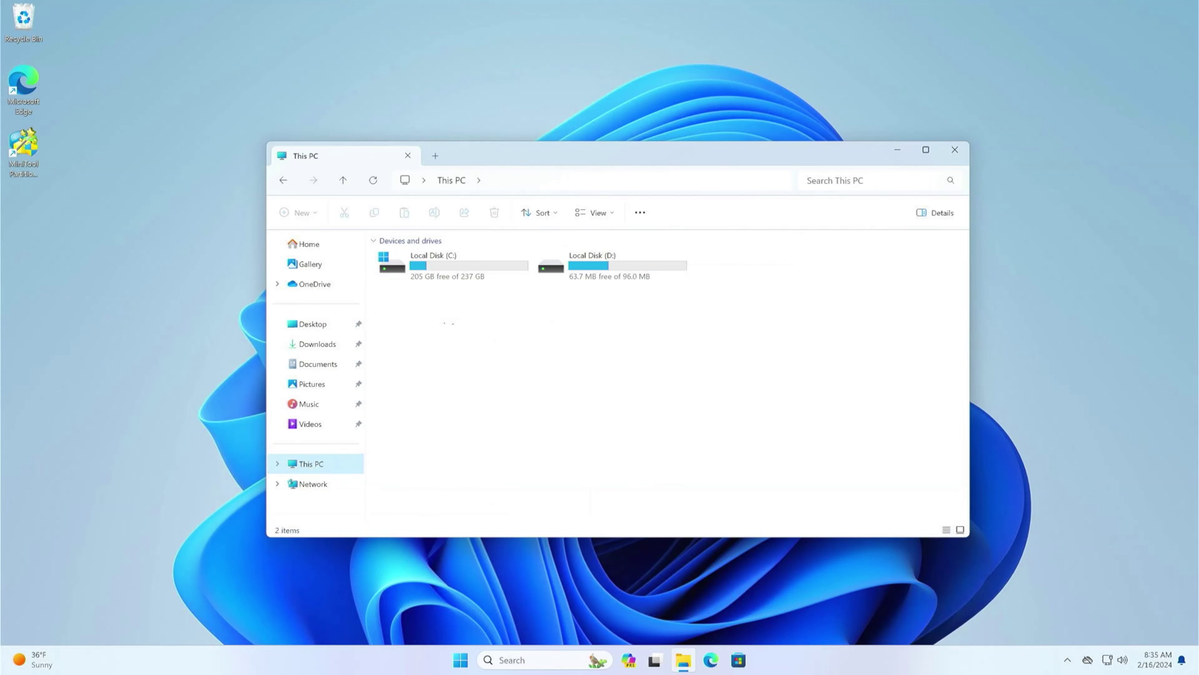
{"action": "double_click", "coordinate": [456, 265]}
{"action": "double_click", "coordinate": [440, 278]}
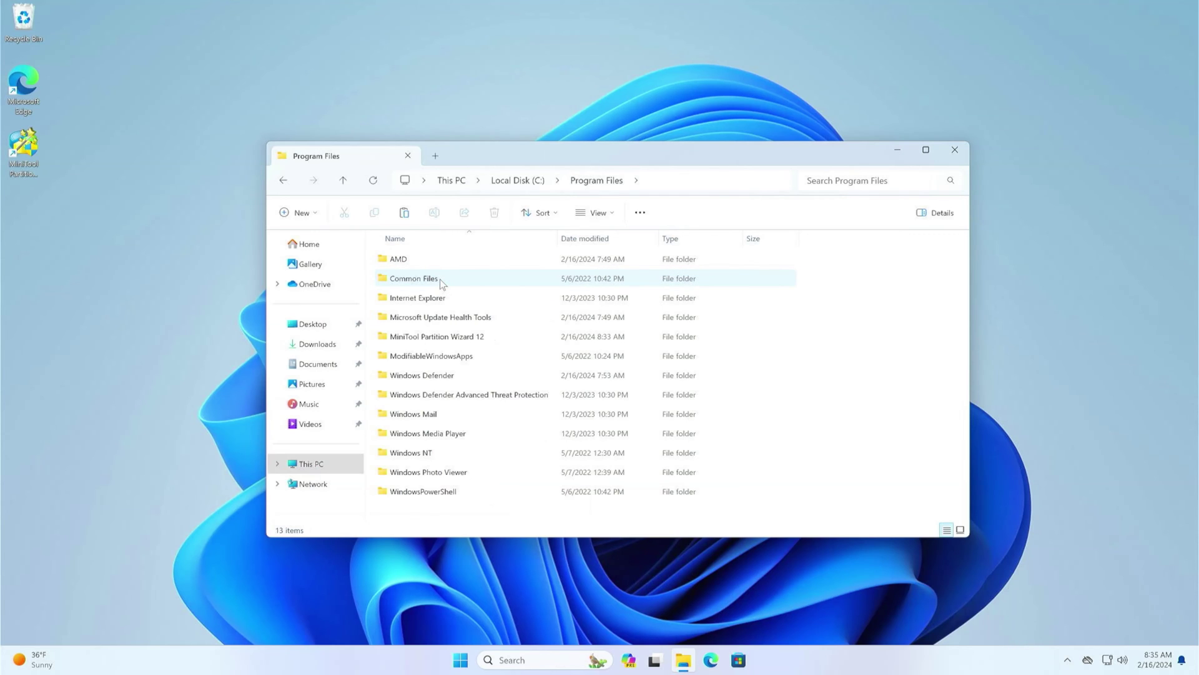
{"action": "left_click", "coordinate": [404, 213]}
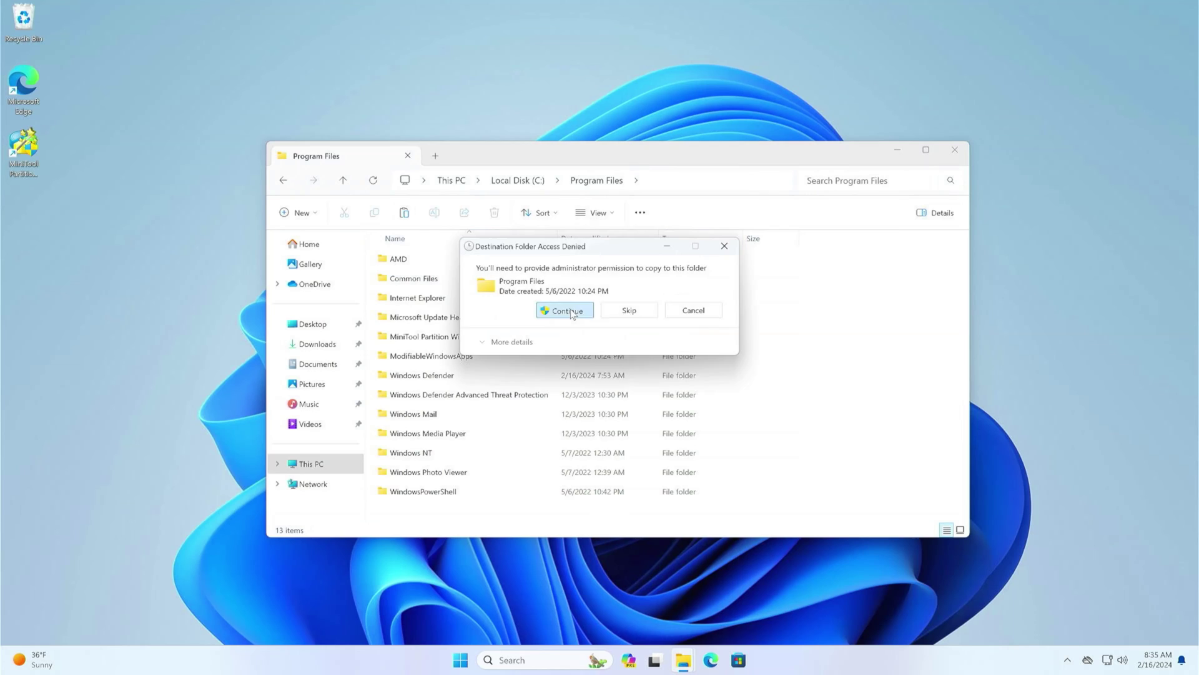
{"action": "left_click", "coordinate": [567, 311]}
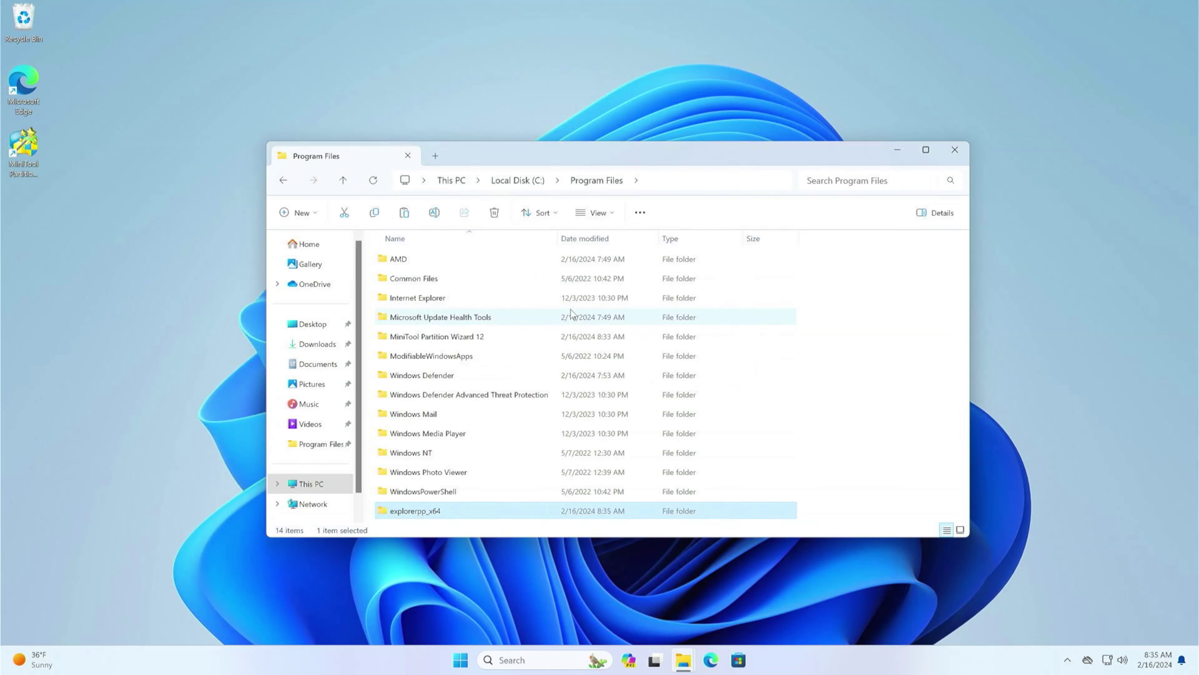
Pin the Explorer++ application from explorerpp_x64 to the Start menu and close File Explorer.
{"action": "double_click", "coordinate": [410, 511]}
{"action": "left_click", "coordinate": [391, 280]}
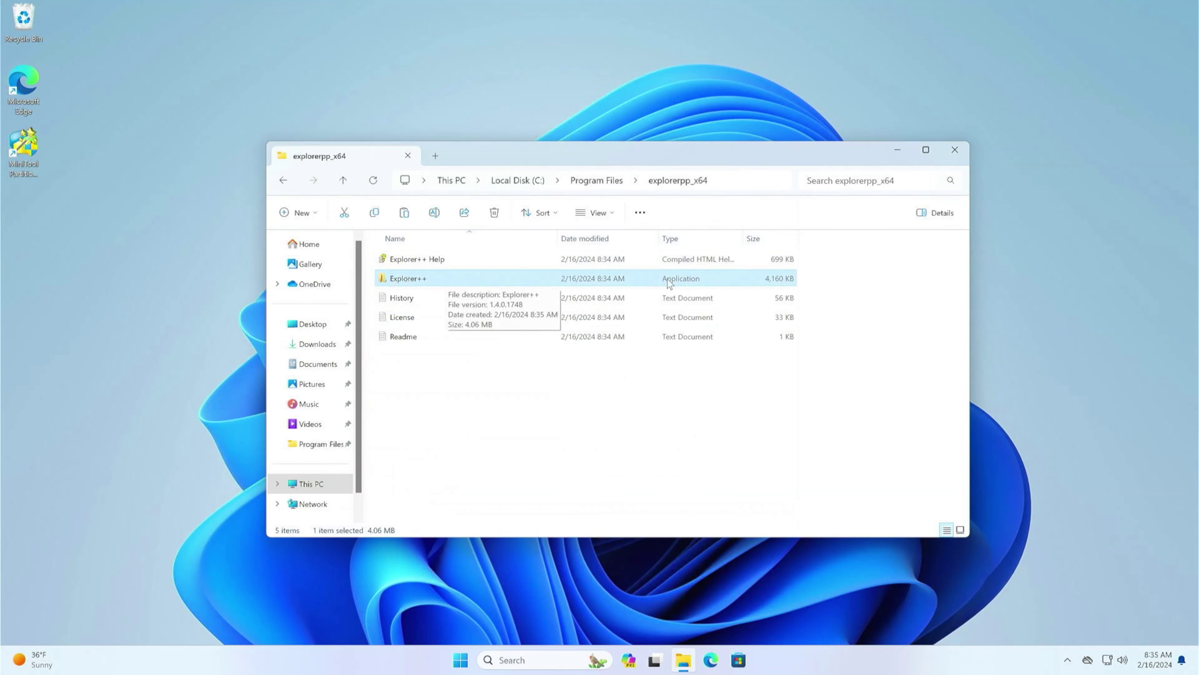
{"action": "right_click", "coordinate": [404, 279]}
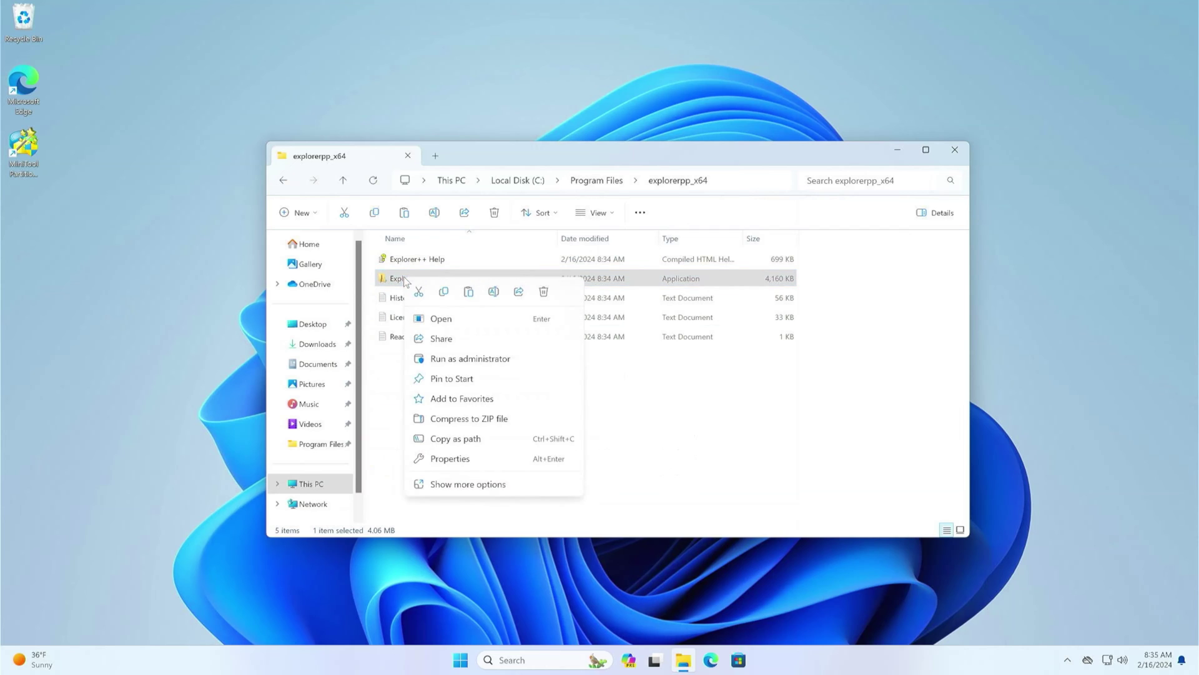
{"action": "left_click", "coordinate": [465, 380]}
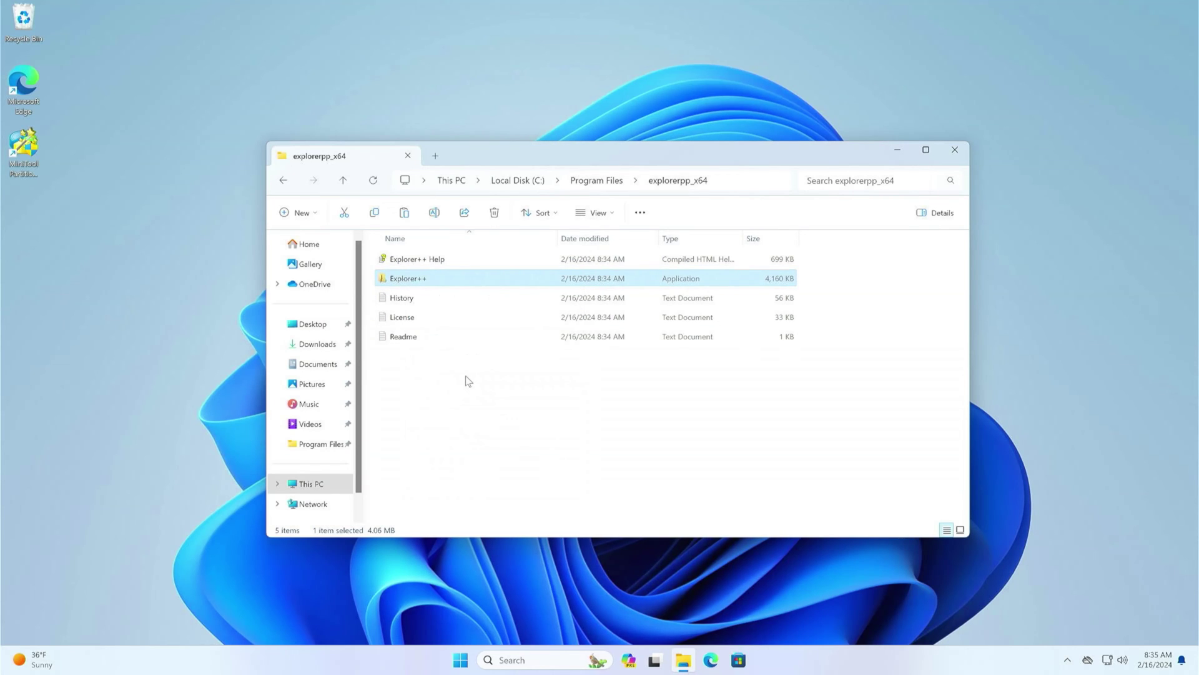
{"action": "left_click", "coordinate": [954, 149]}
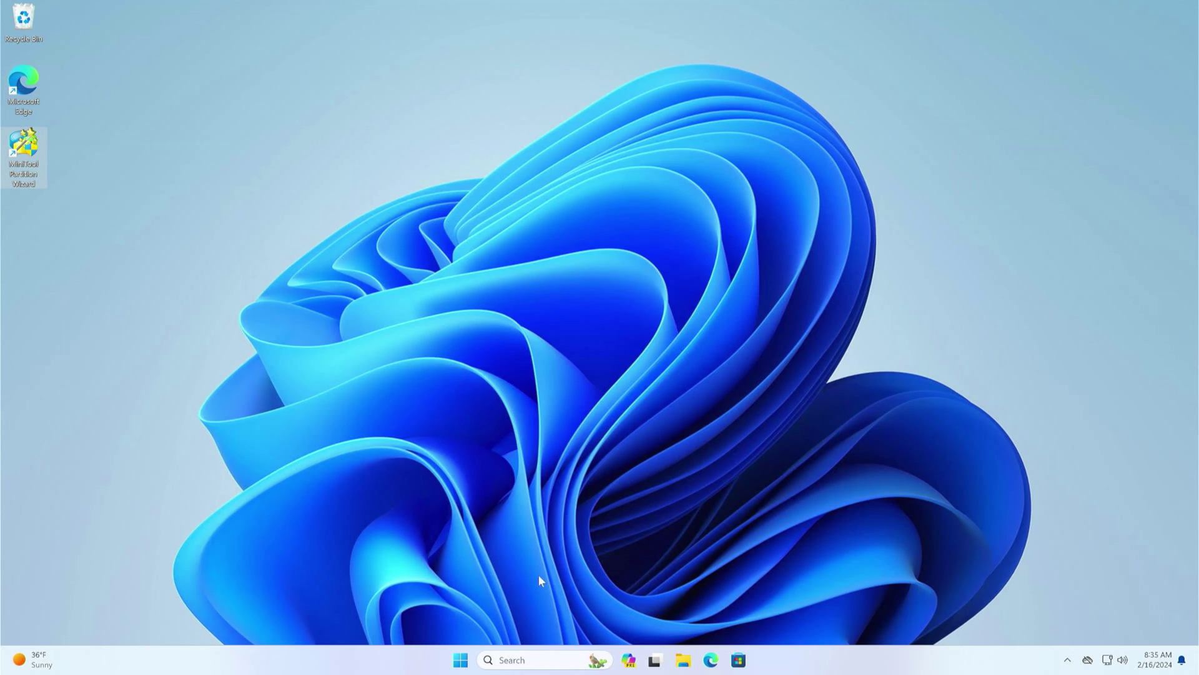
Launch the pinned Explorer++ from Start as administrator.
{"action": "left_click", "coordinate": [460, 660]}
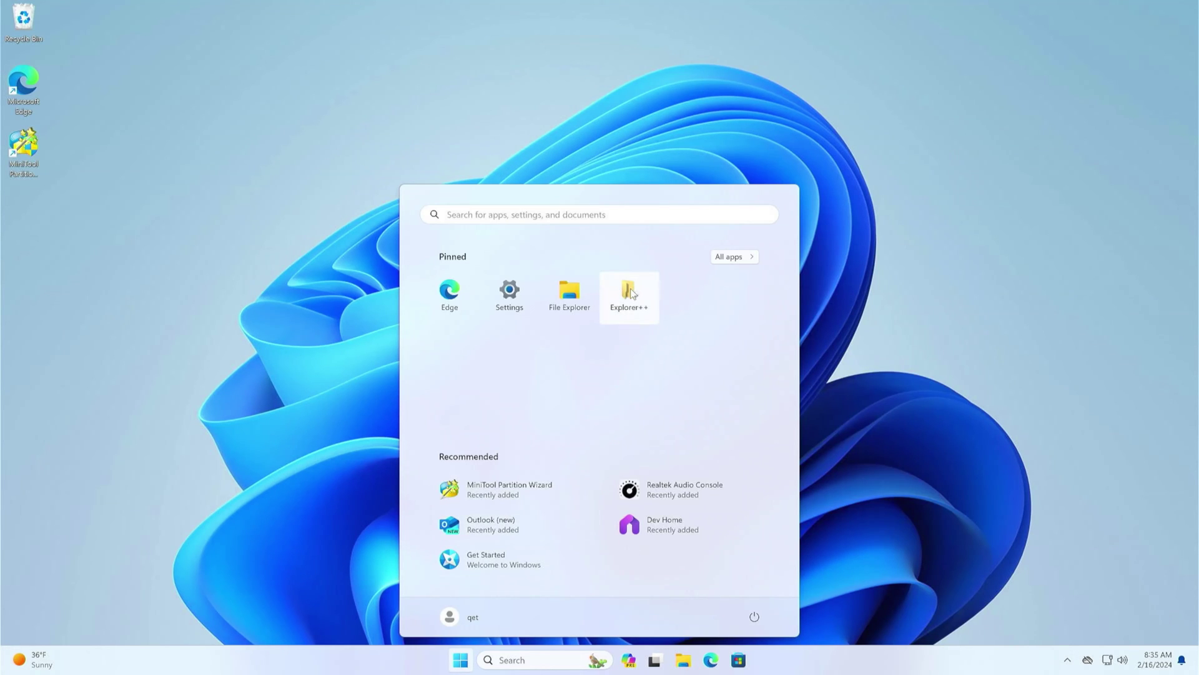
{"action": "right_click", "coordinate": [632, 294]}
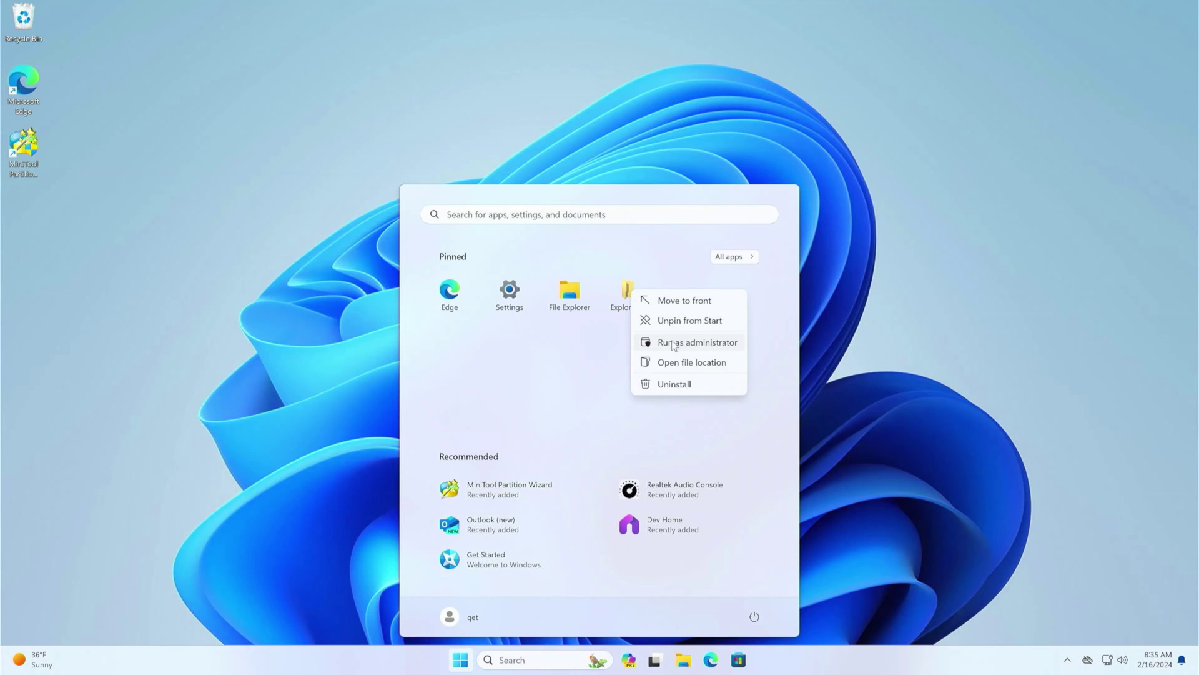
{"action": "left_click", "coordinate": [690, 344]}
{"action": "left_click", "coordinate": [628, 435]}
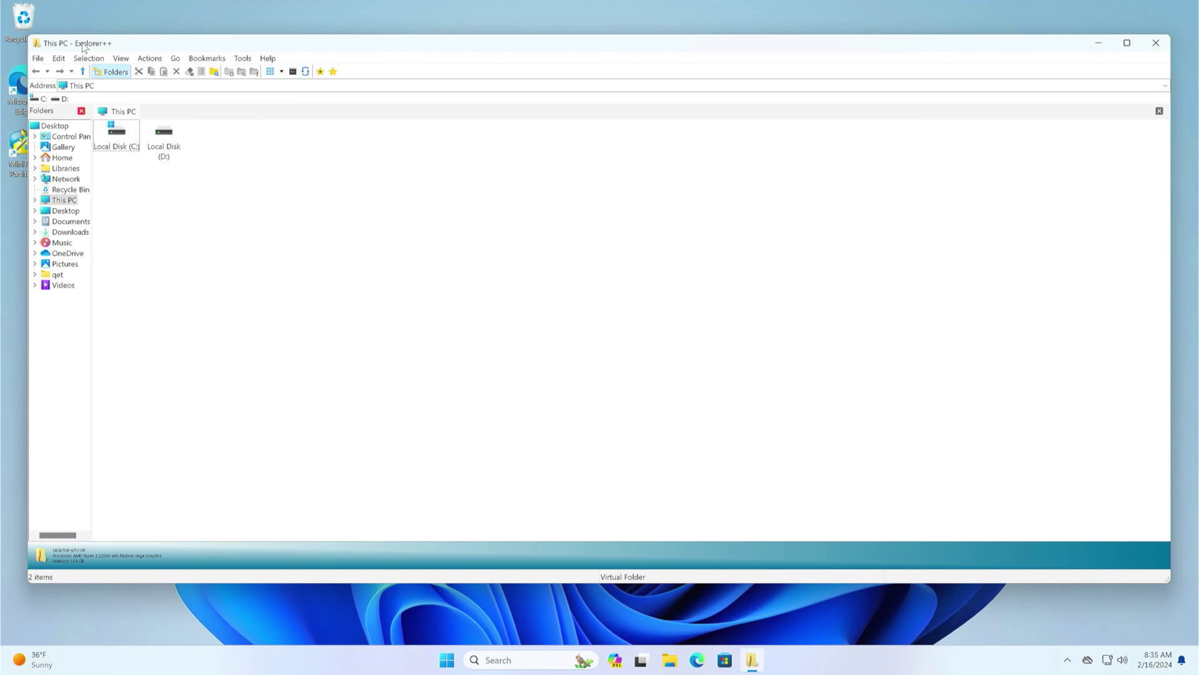
Open D:\EFI in Explorer++, showing Boot, Microsoft, fedora, Arch, Debian and ubuntu.
{"action": "left_click", "coordinate": [119, 139]}
{"action": "left_click", "coordinate": [164, 147]}
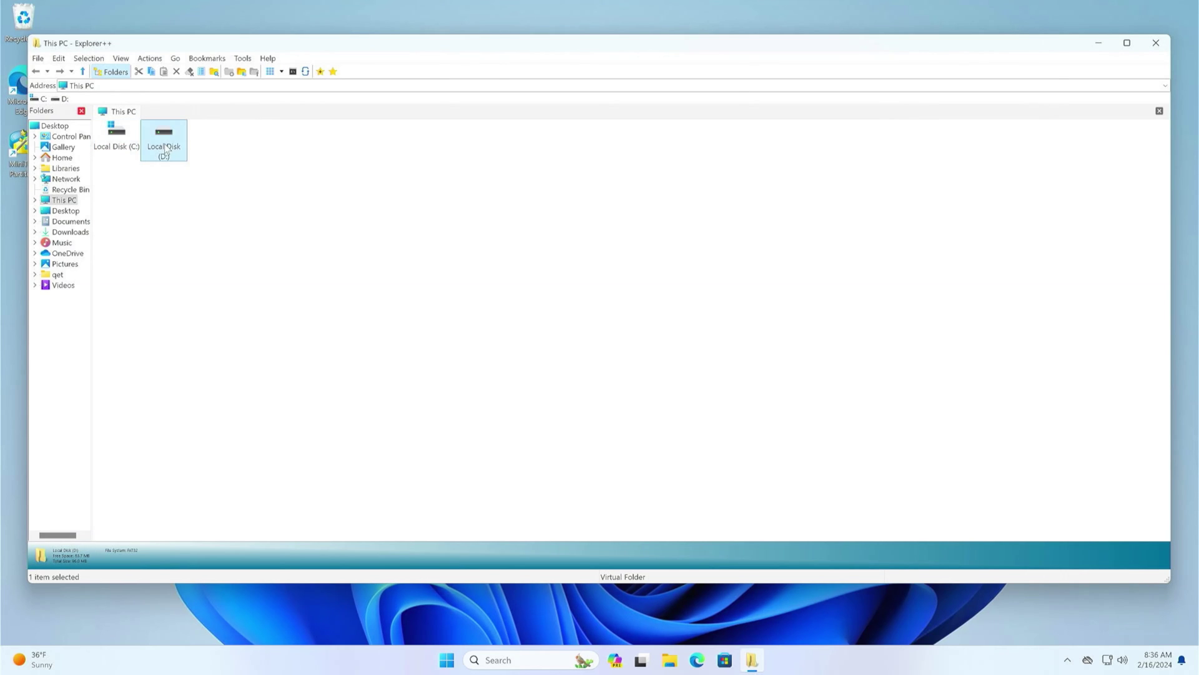
{"action": "double_click", "coordinate": [164, 147]}
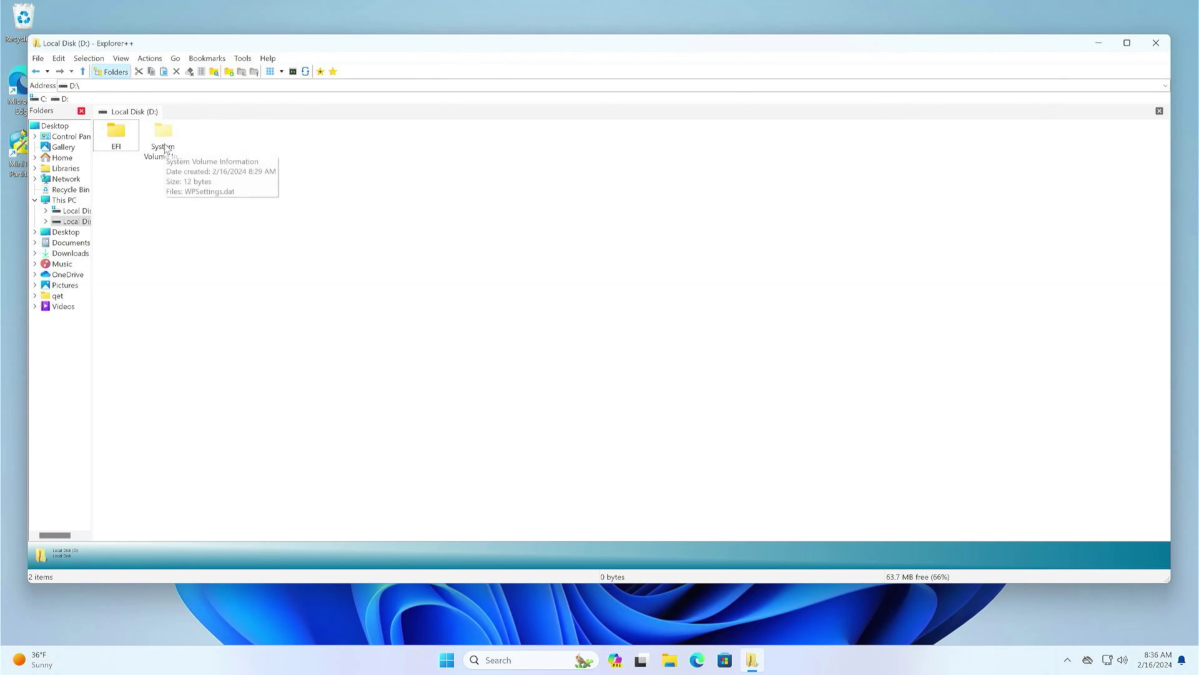
{"action": "double_click", "coordinate": [118, 129]}
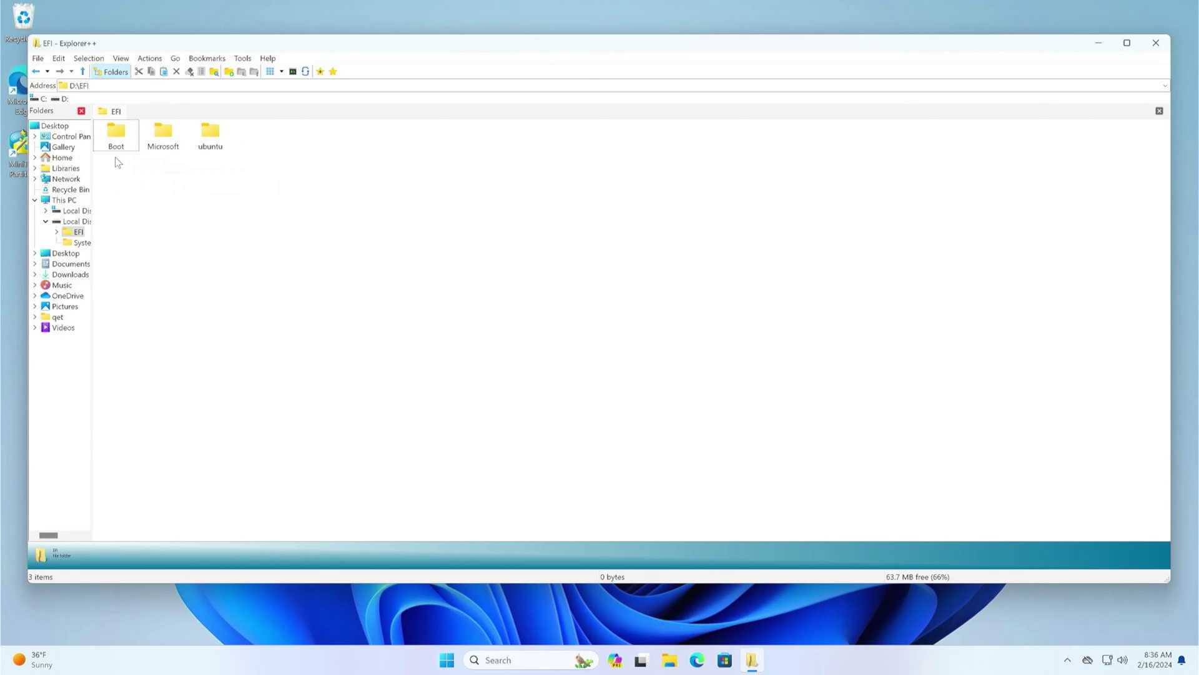
{"action": "left_click", "coordinate": [207, 155]}
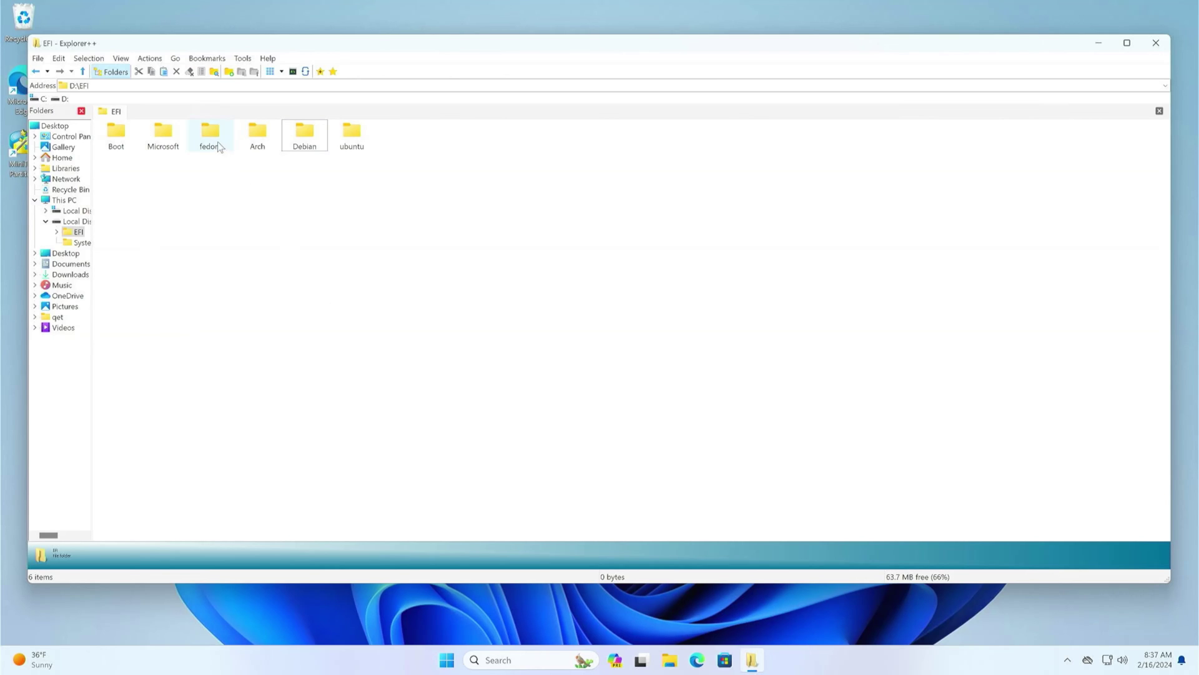
Delete the fedora, Arch, Debian and ubuntu folders from D:\EFI, keeping Boot and Microsoft.
{"action": "left_click", "coordinate": [257, 135]}
{"action": "left_click", "coordinate": [304, 135]}
{"action": "left_click", "coordinate": [356, 137]}
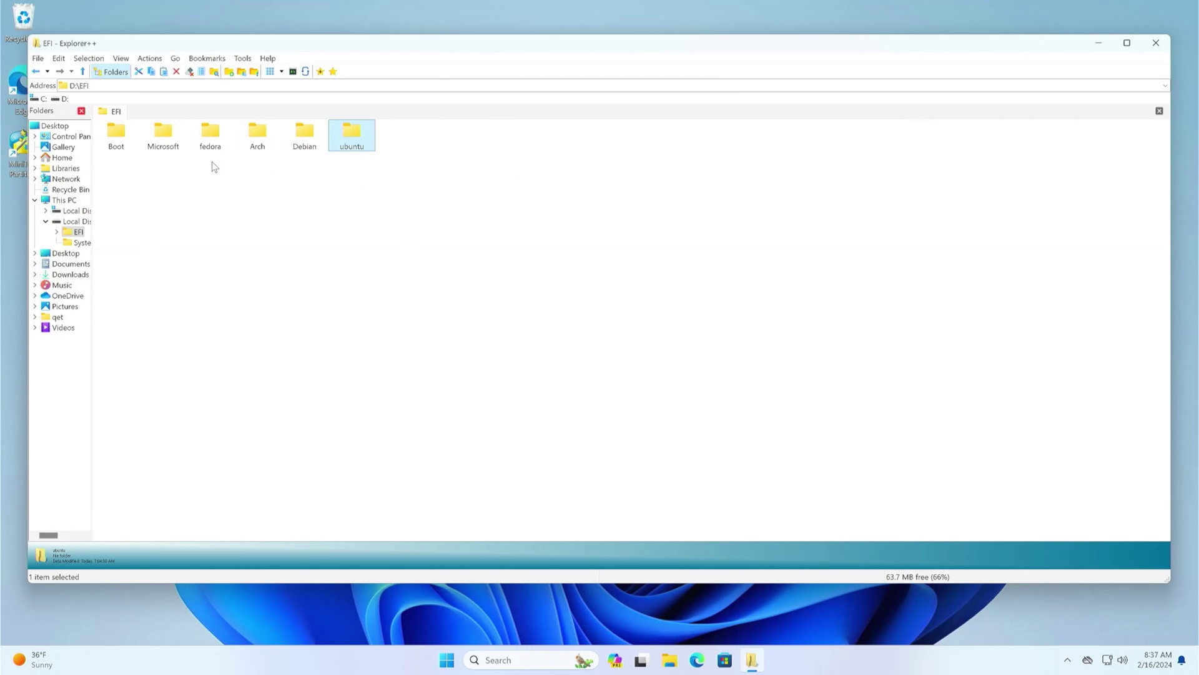
{"action": "left_click_drag", "start_coordinate": [215, 166], "coordinate": [369, 141]}
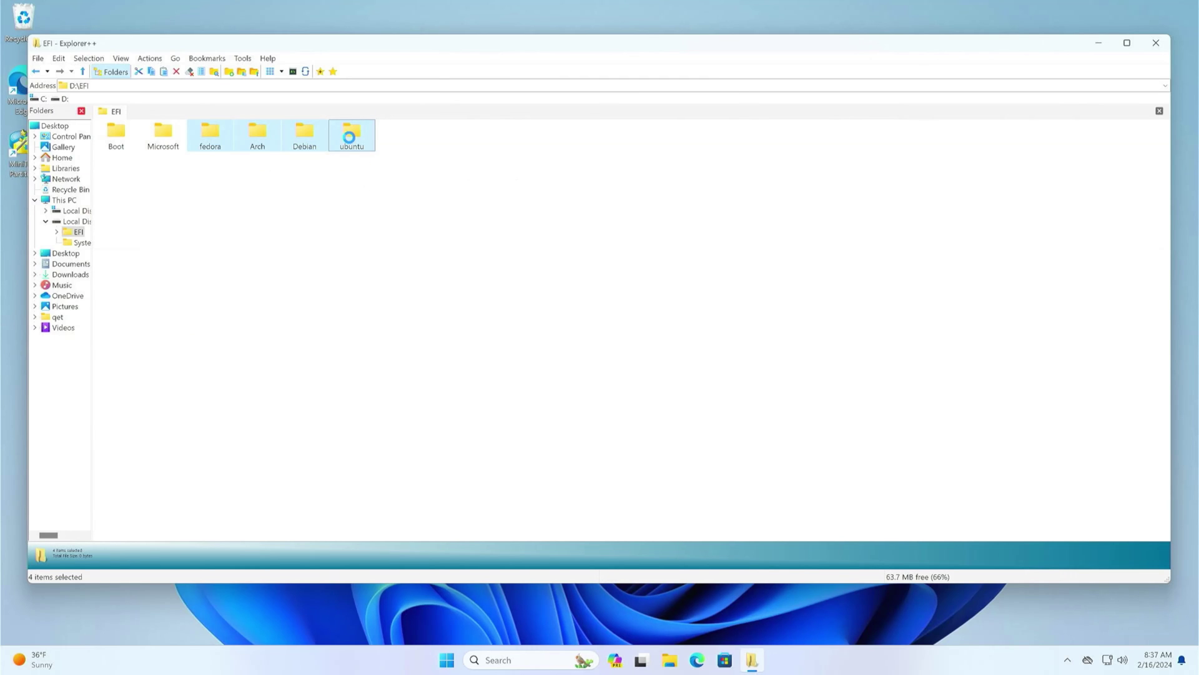
{"action": "right_click", "coordinate": [351, 143]}
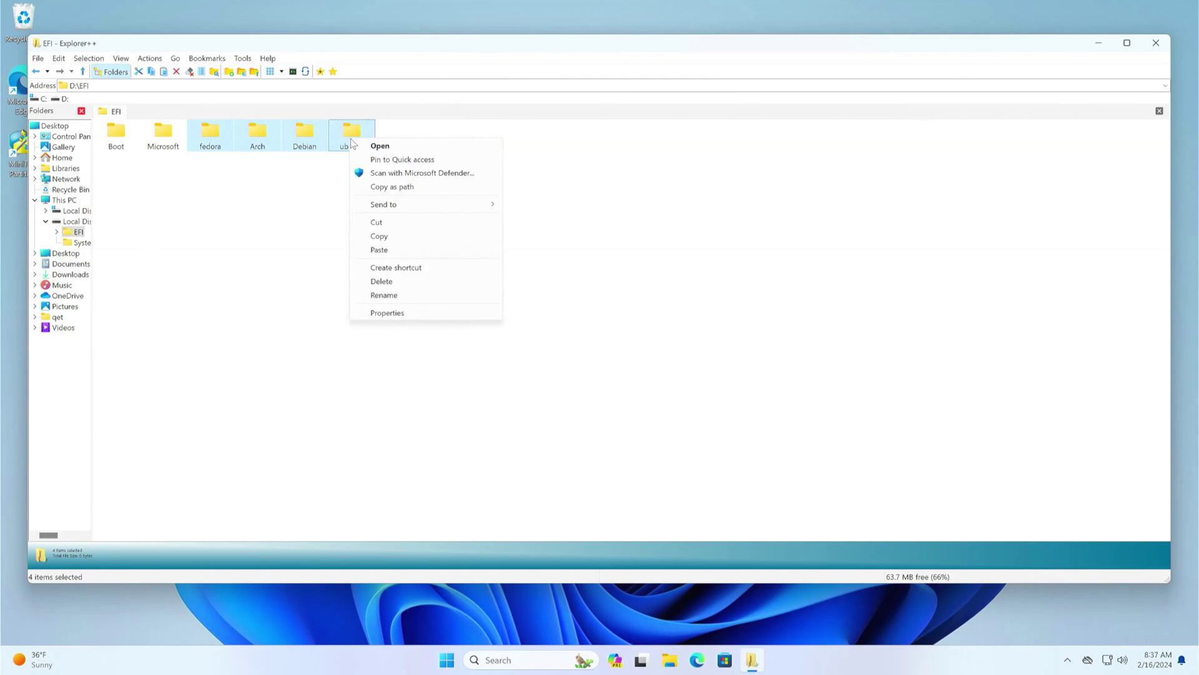
{"action": "left_click", "coordinate": [388, 285]}
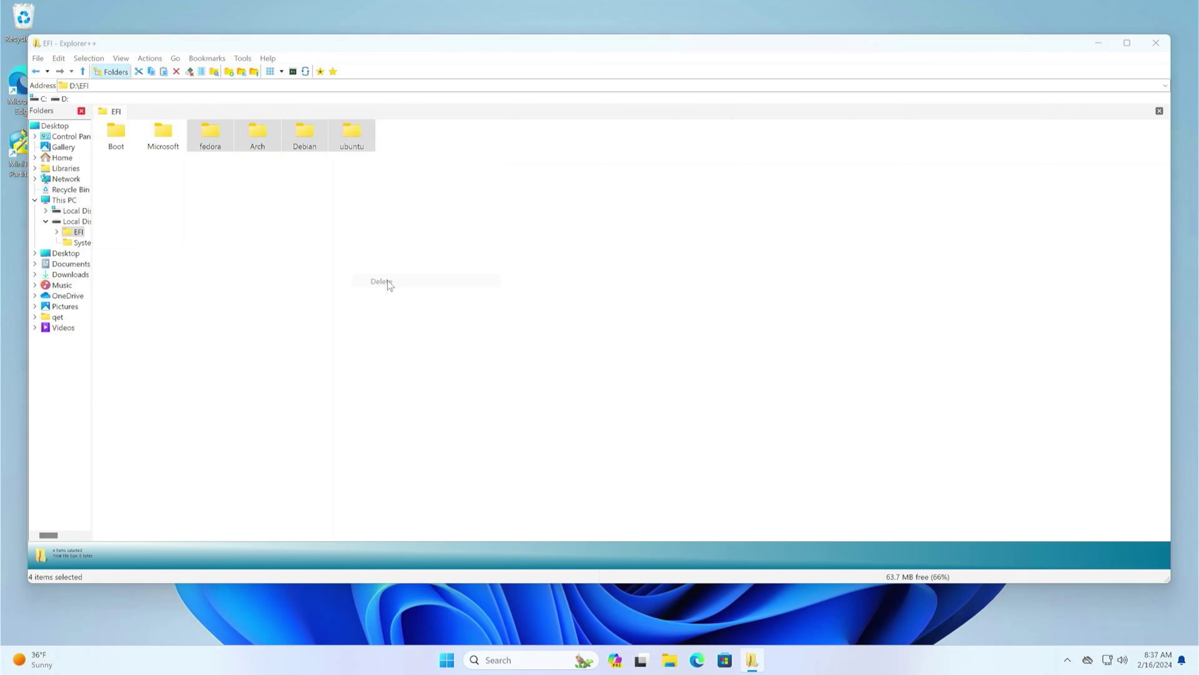
{"action": "left_click", "coordinate": [158, 143]}
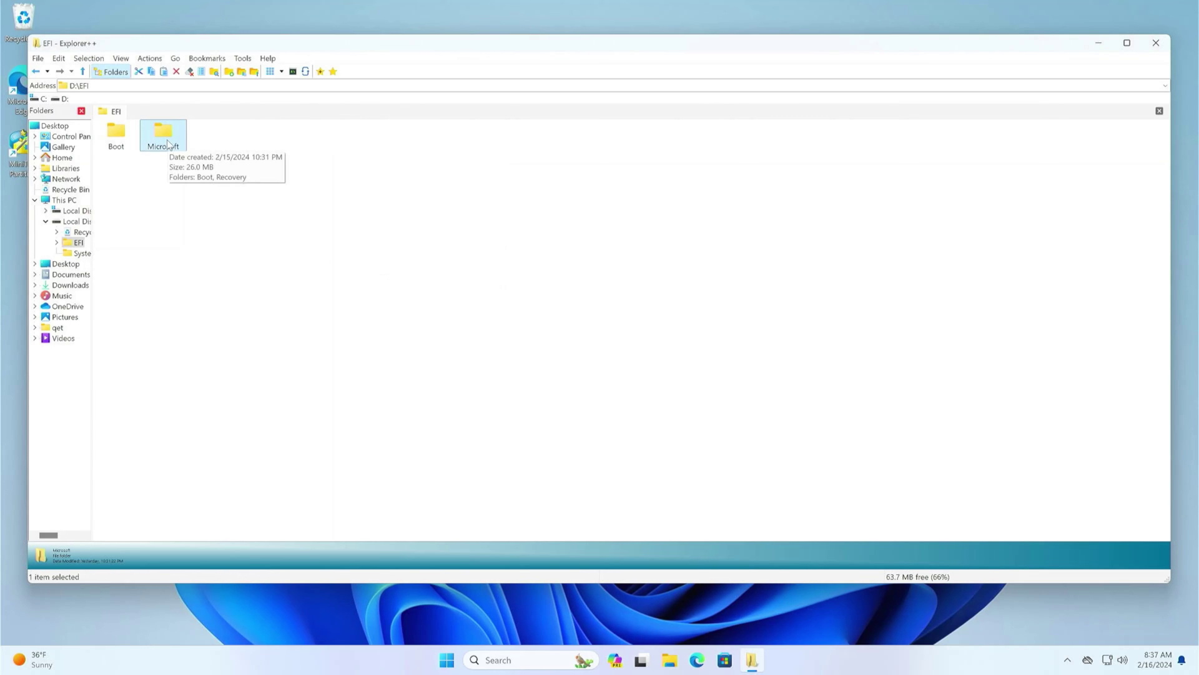
{"action": "left_click", "coordinate": [175, 203]}
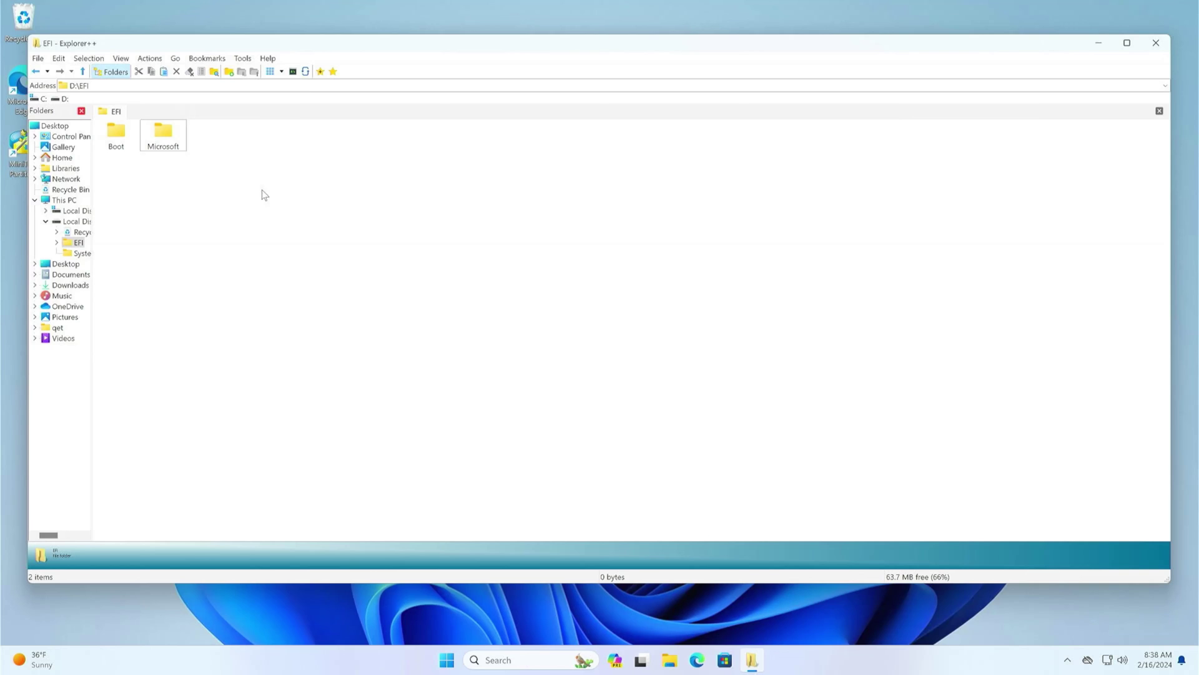
Close Explorer++ and launch MiniTool Partition Wizard with administrator approval.
{"action": "left_click", "coordinate": [1156, 43]}
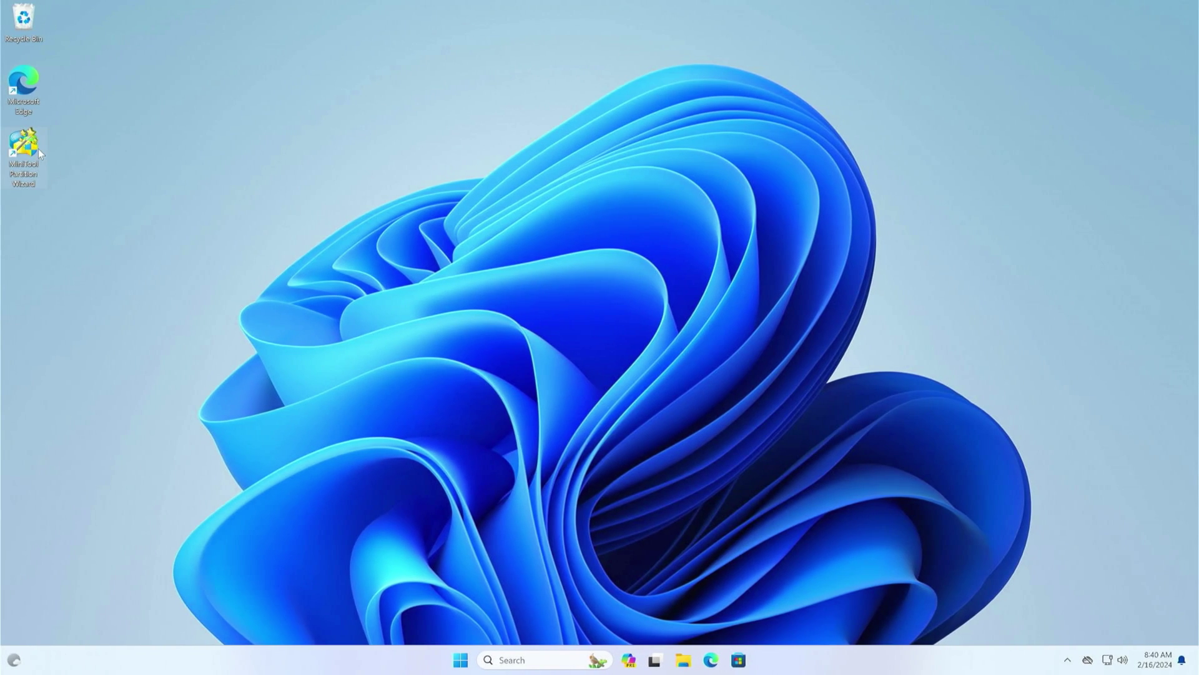
{"action": "double_click", "coordinate": [23, 149]}
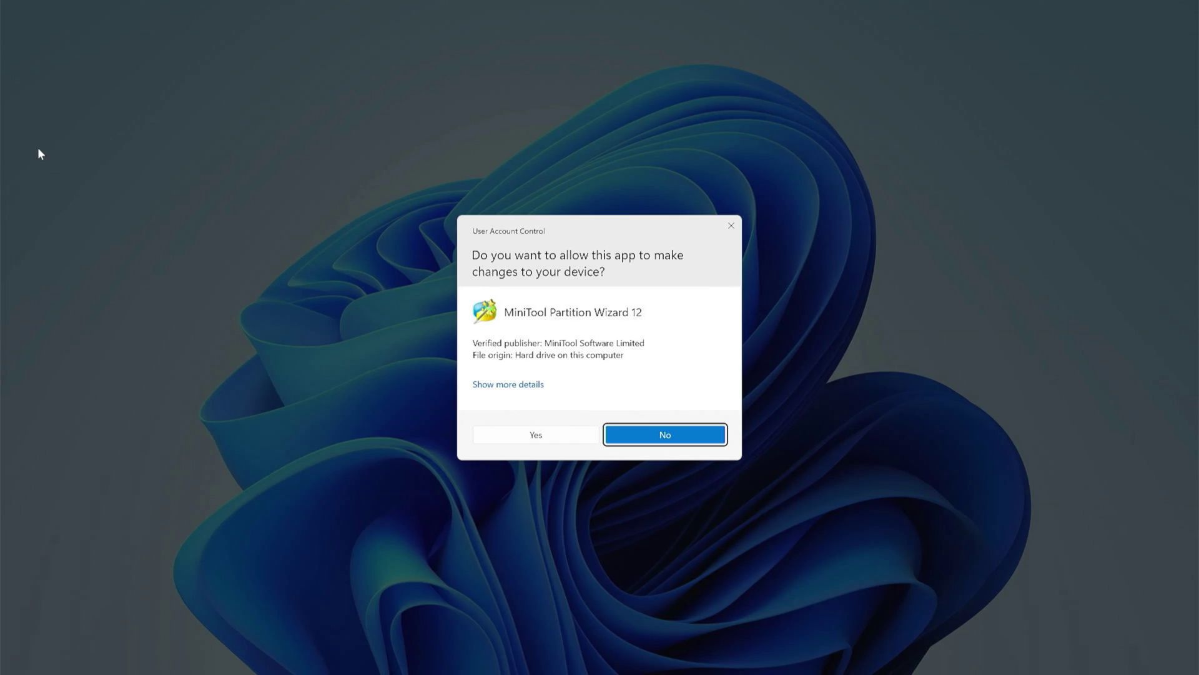
{"action": "left_click", "coordinate": [530, 435]}
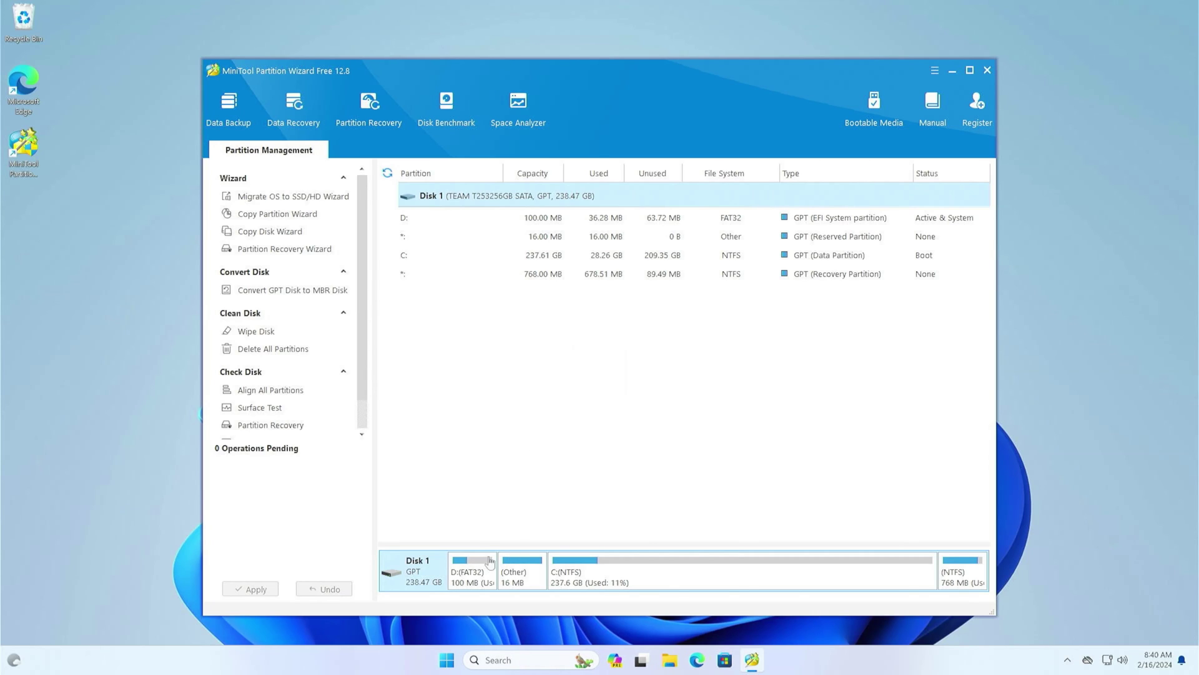
Change the D: EFI system partition's drive letter to None.
{"action": "left_click", "coordinate": [474, 570]}
{"action": "right_click", "coordinate": [471, 581]}
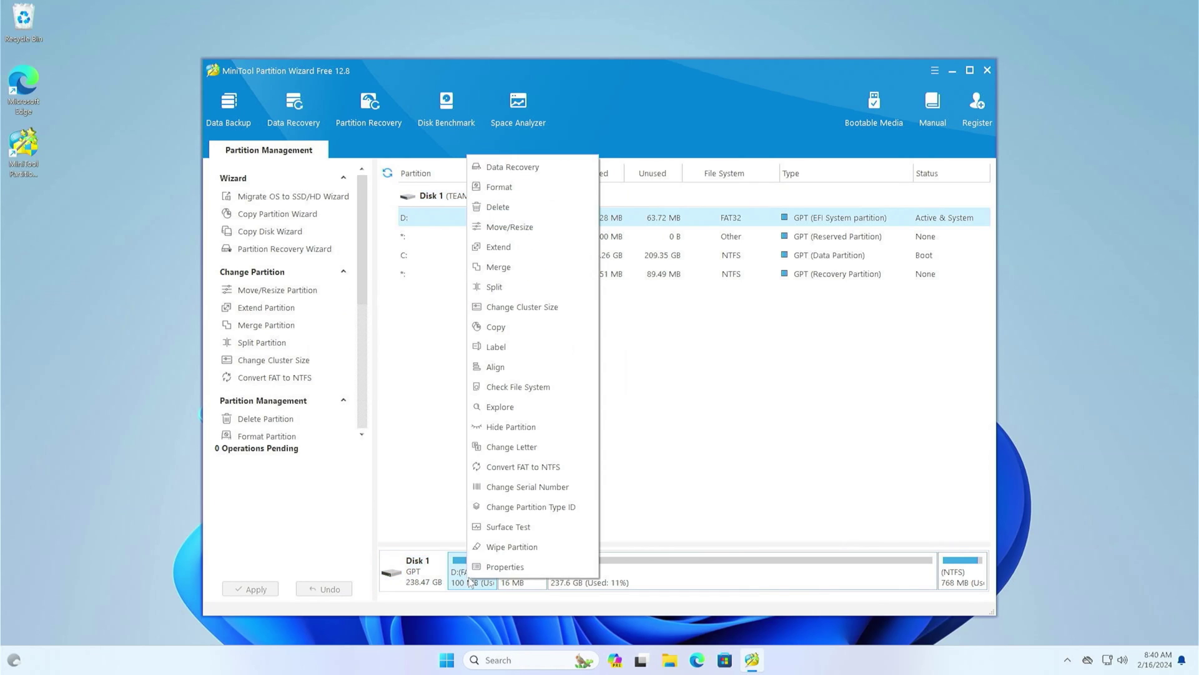
{"action": "left_click", "coordinate": [515, 452]}
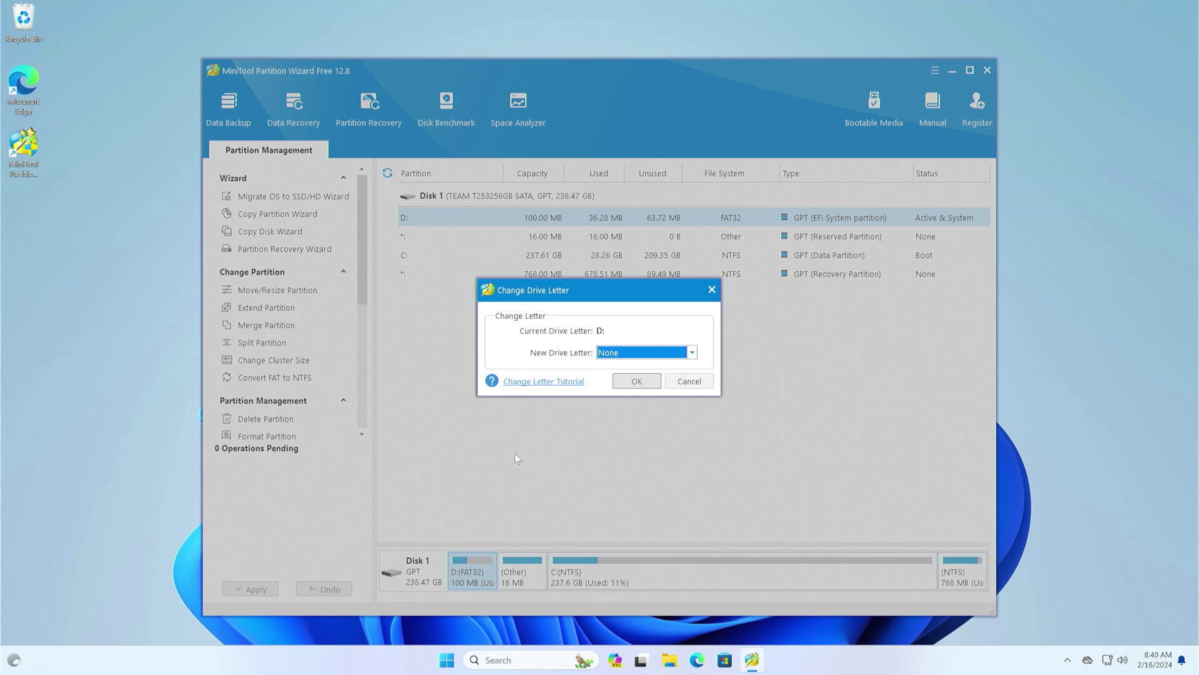
{"action": "left_click", "coordinate": [617, 360]}
{"action": "left_click", "coordinate": [618, 362]}
{"action": "left_click", "coordinate": [627, 382]}
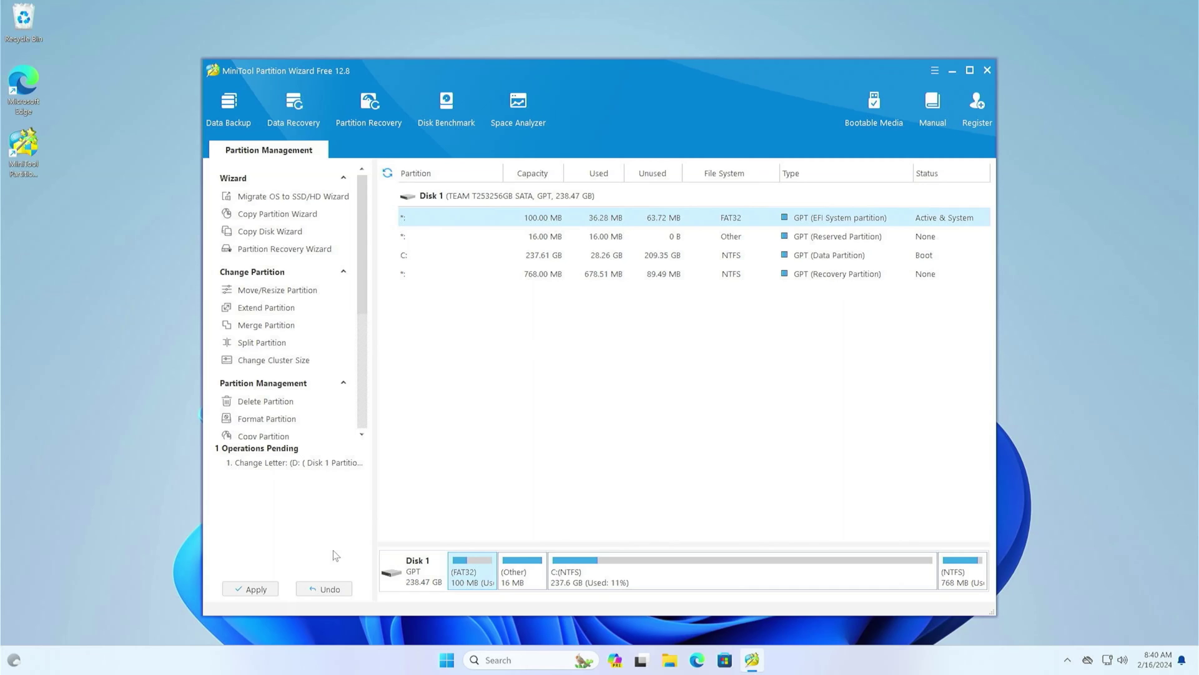
Apply the drive letter removal, dismiss the success message, and close the program.
{"action": "left_click", "coordinate": [262, 588]}
{"action": "left_click", "coordinate": [567, 376]}
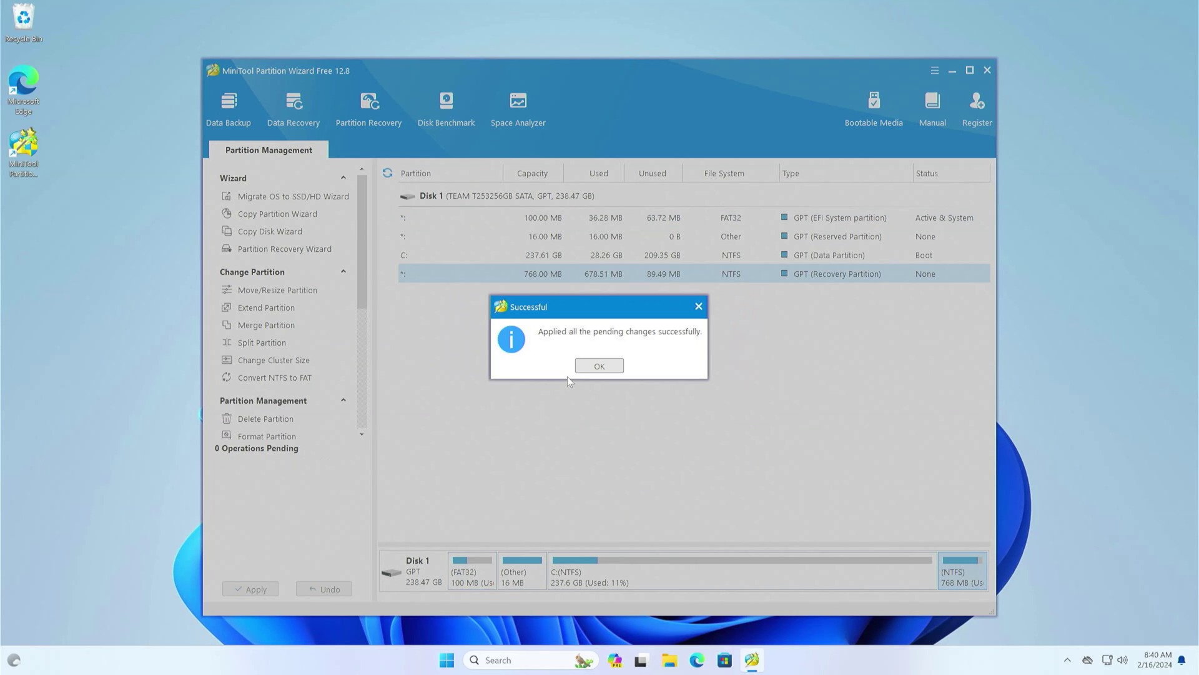
{"action": "left_click", "coordinate": [597, 366]}
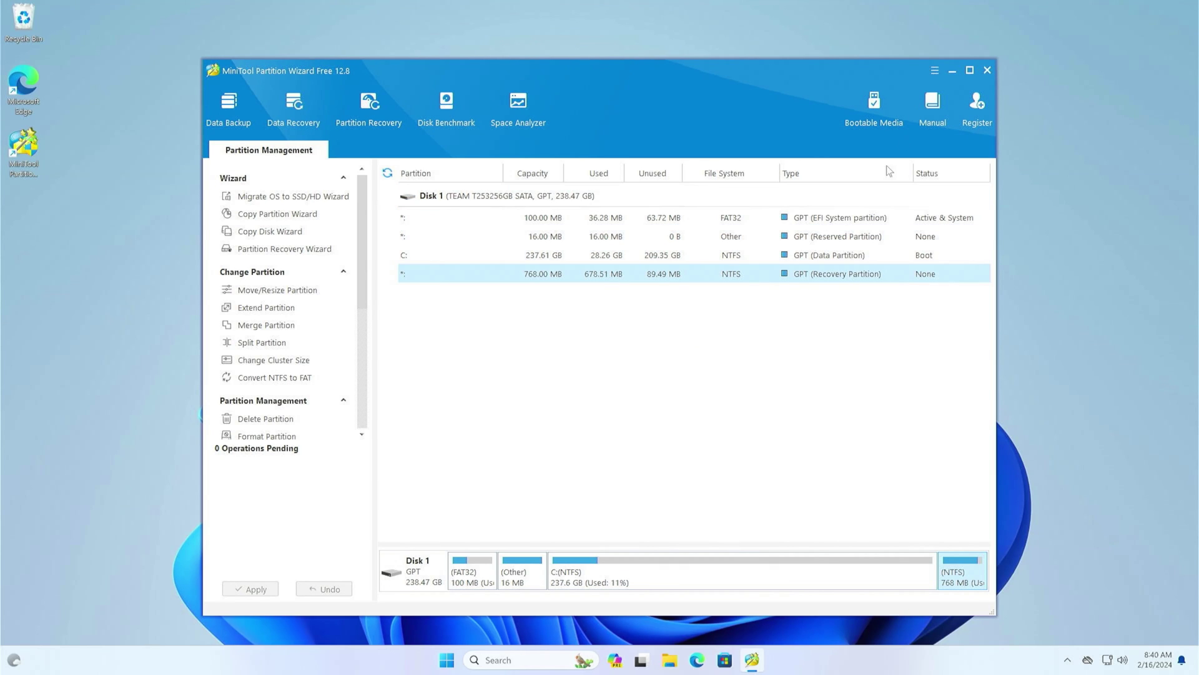
{"action": "left_click", "coordinate": [987, 70]}
Confirm quitting MiniTool Partition Wizard and restart the PC from the Start menu.
{"action": "left_click", "coordinate": [573, 367]}
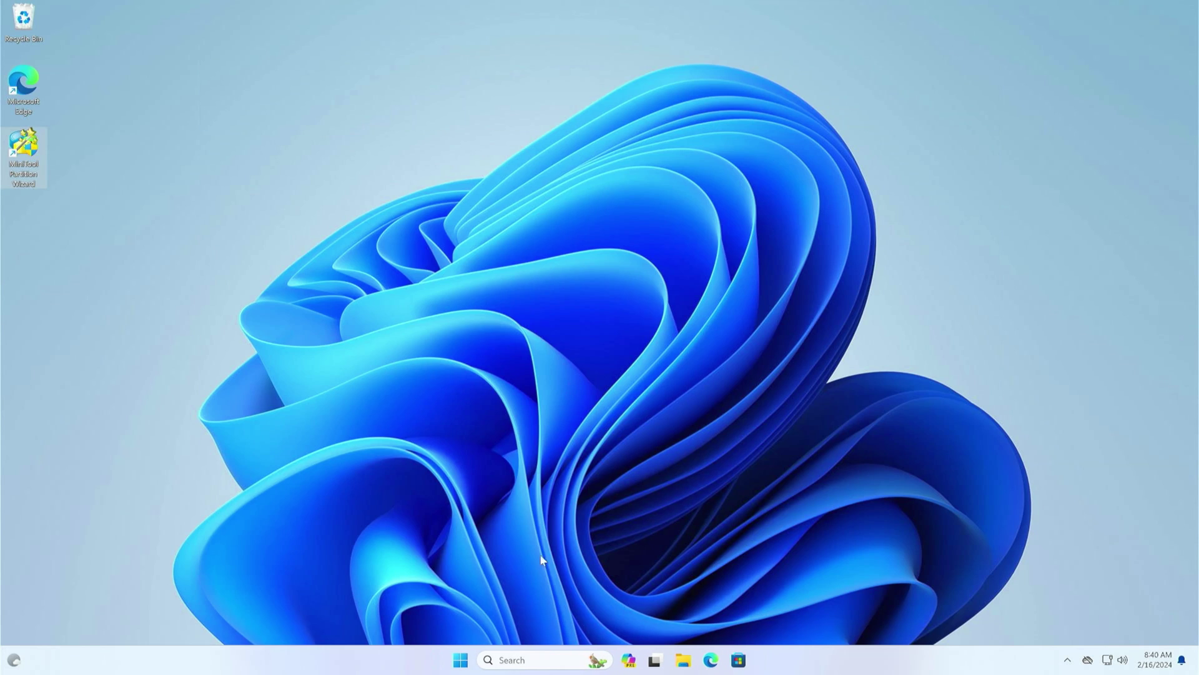
{"action": "left_click", "coordinate": [461, 659]}
{"action": "left_click", "coordinate": [746, 618]}
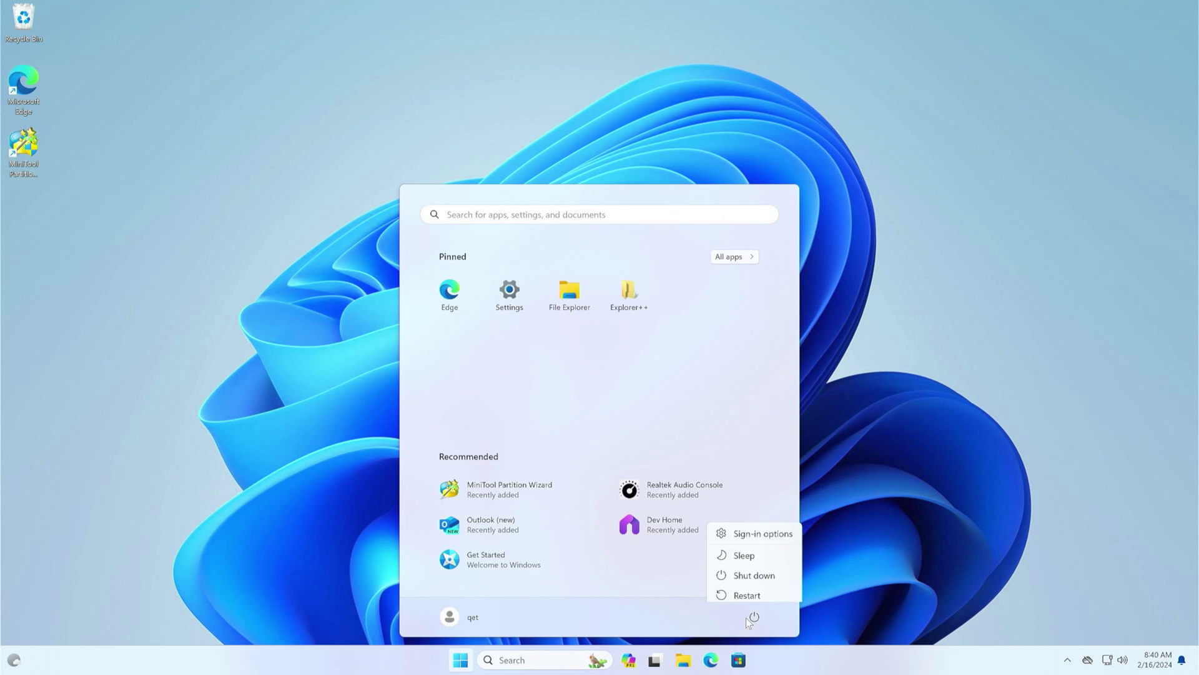